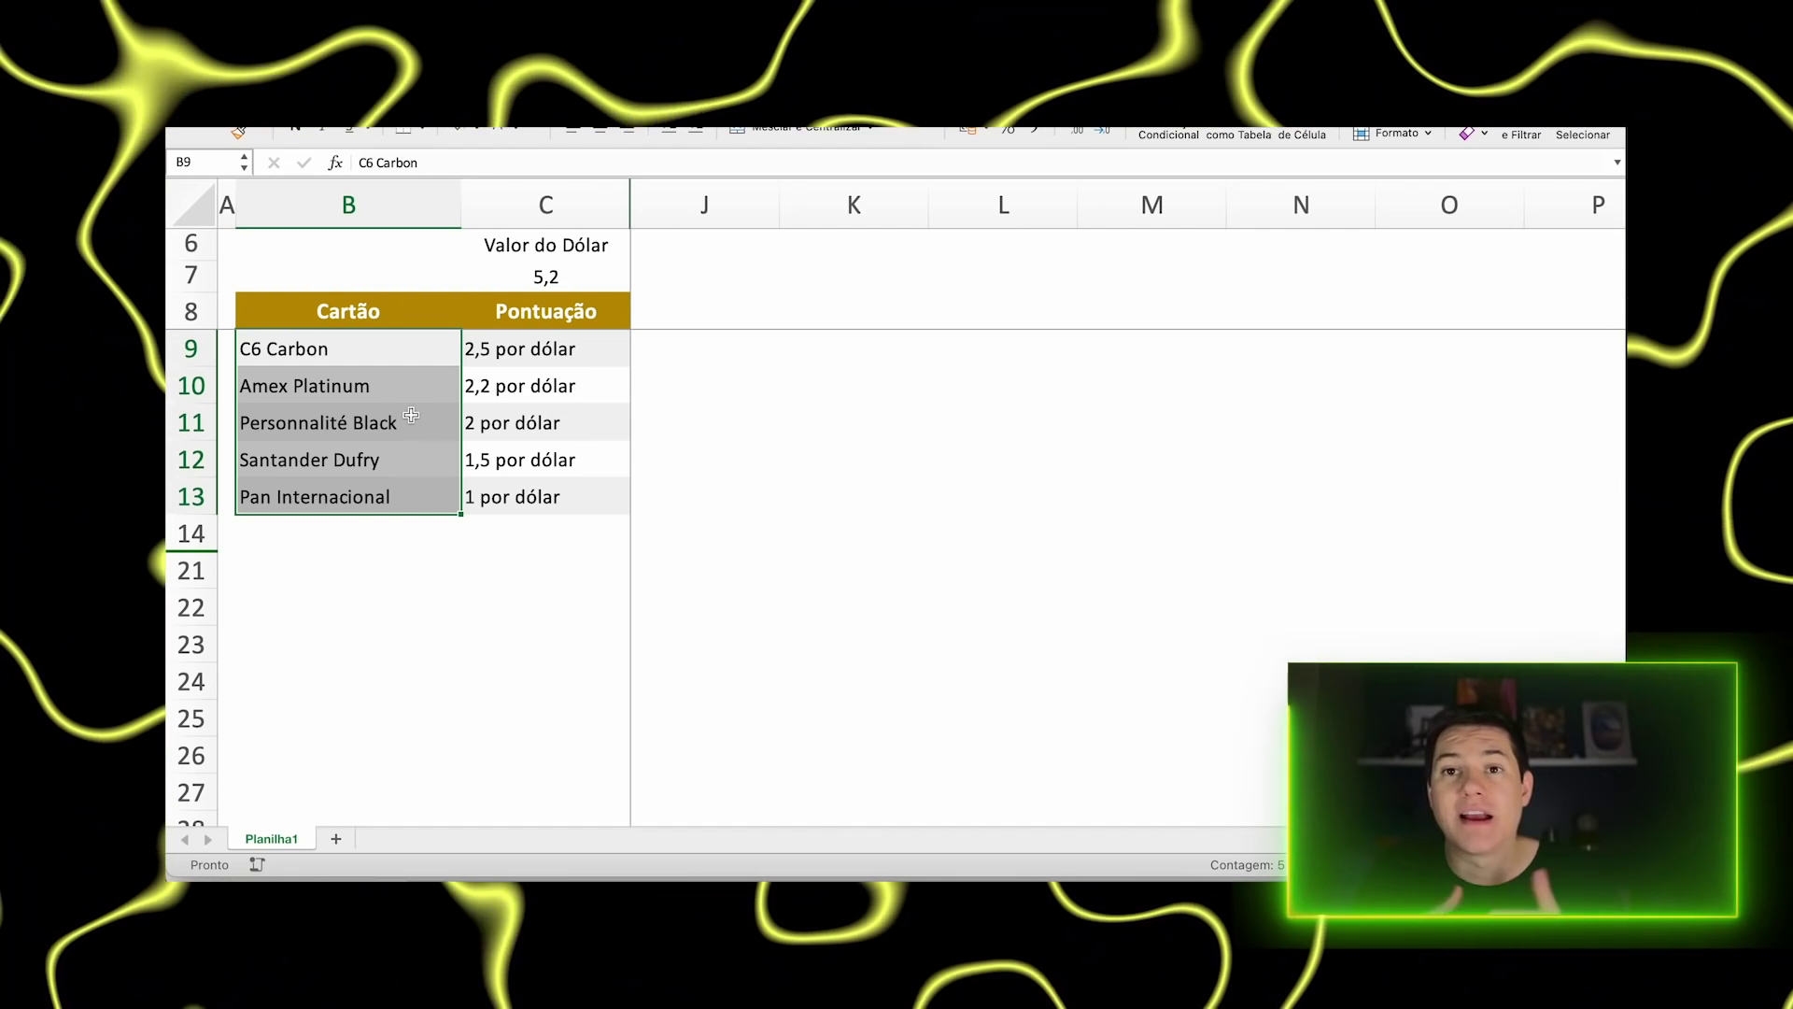
- Review the points-per-dollar rate of each card from C6 Carbon to Pan Internacional in B9:C13
left_click(361, 357)
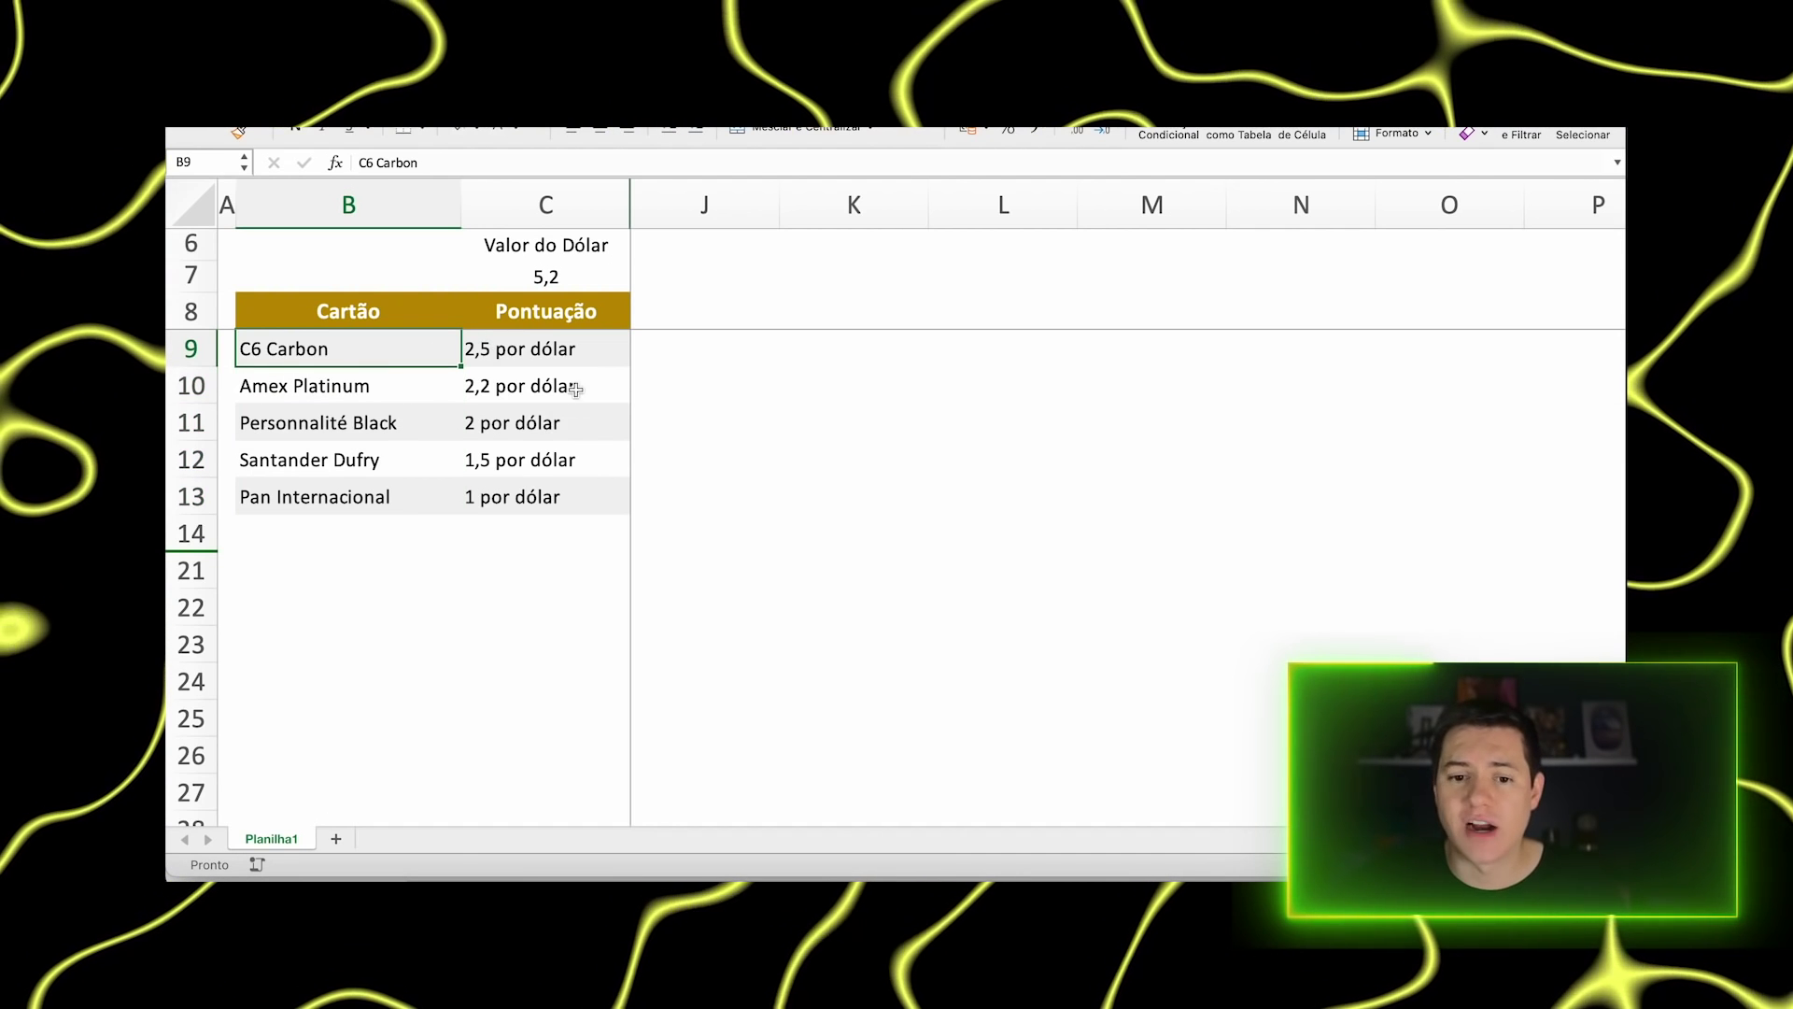
left_click(561, 349)
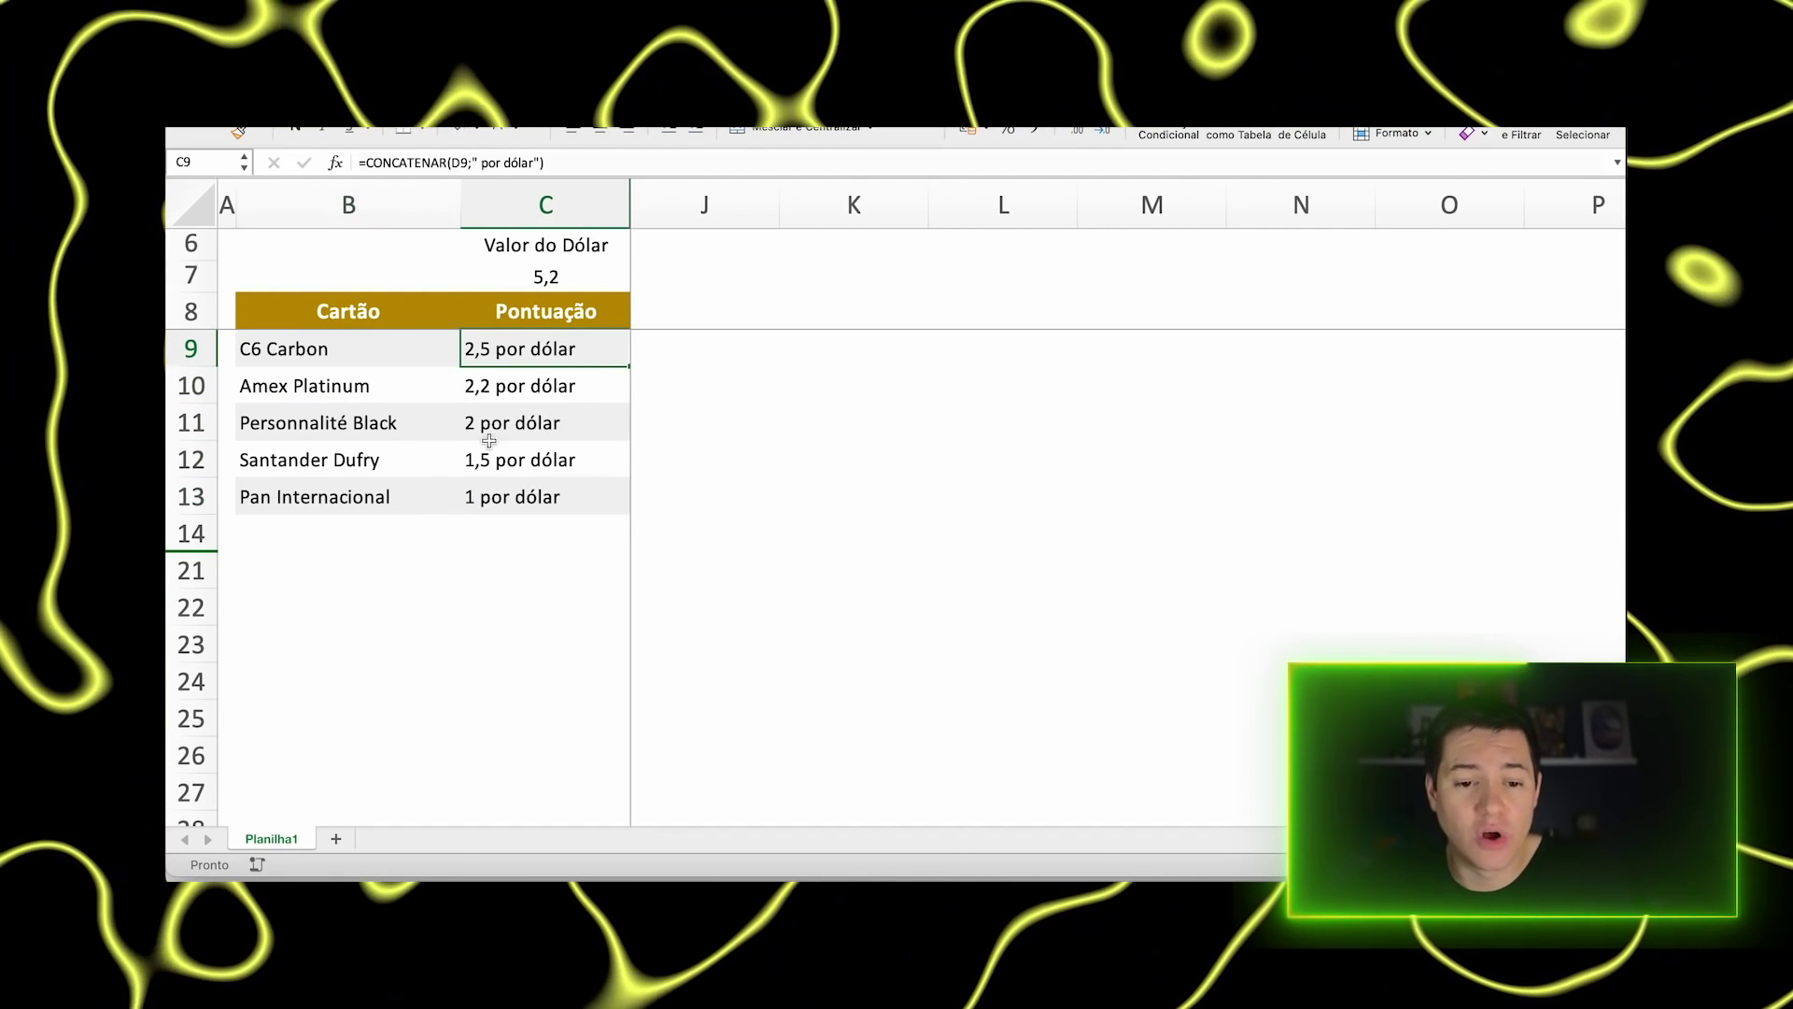
left_click(586, 386)
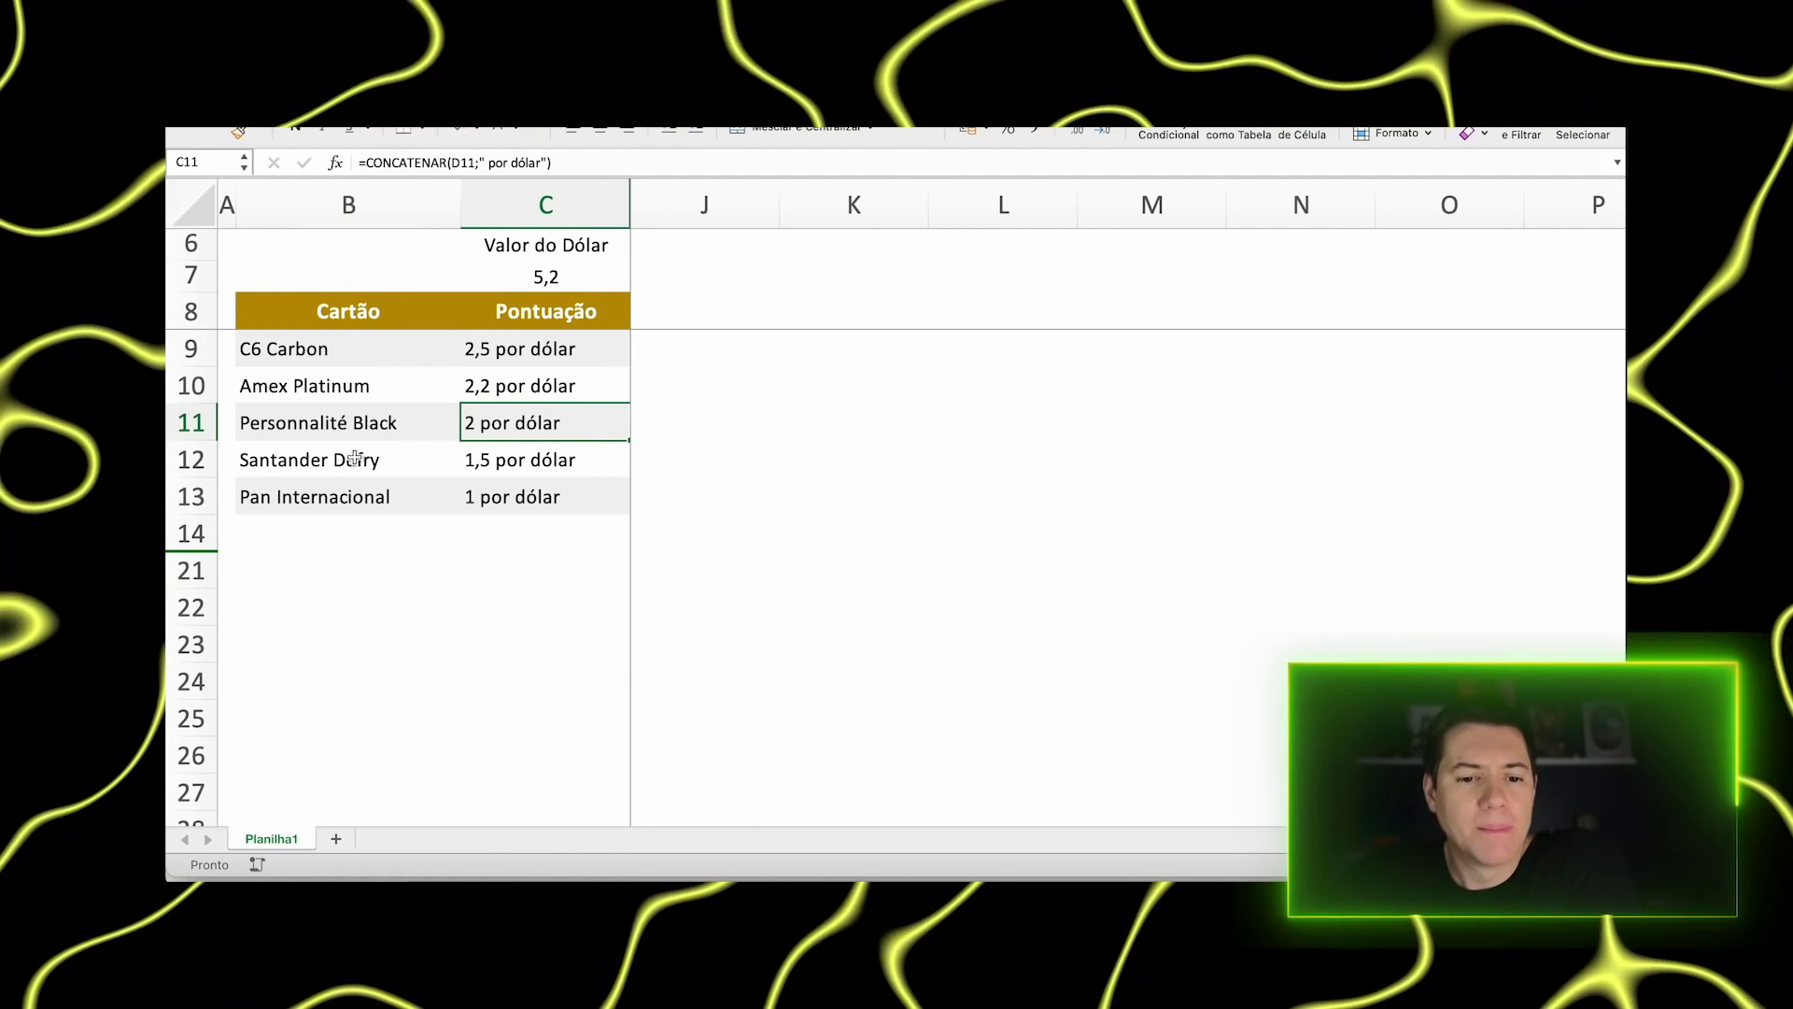
key("Down")
key("Left")
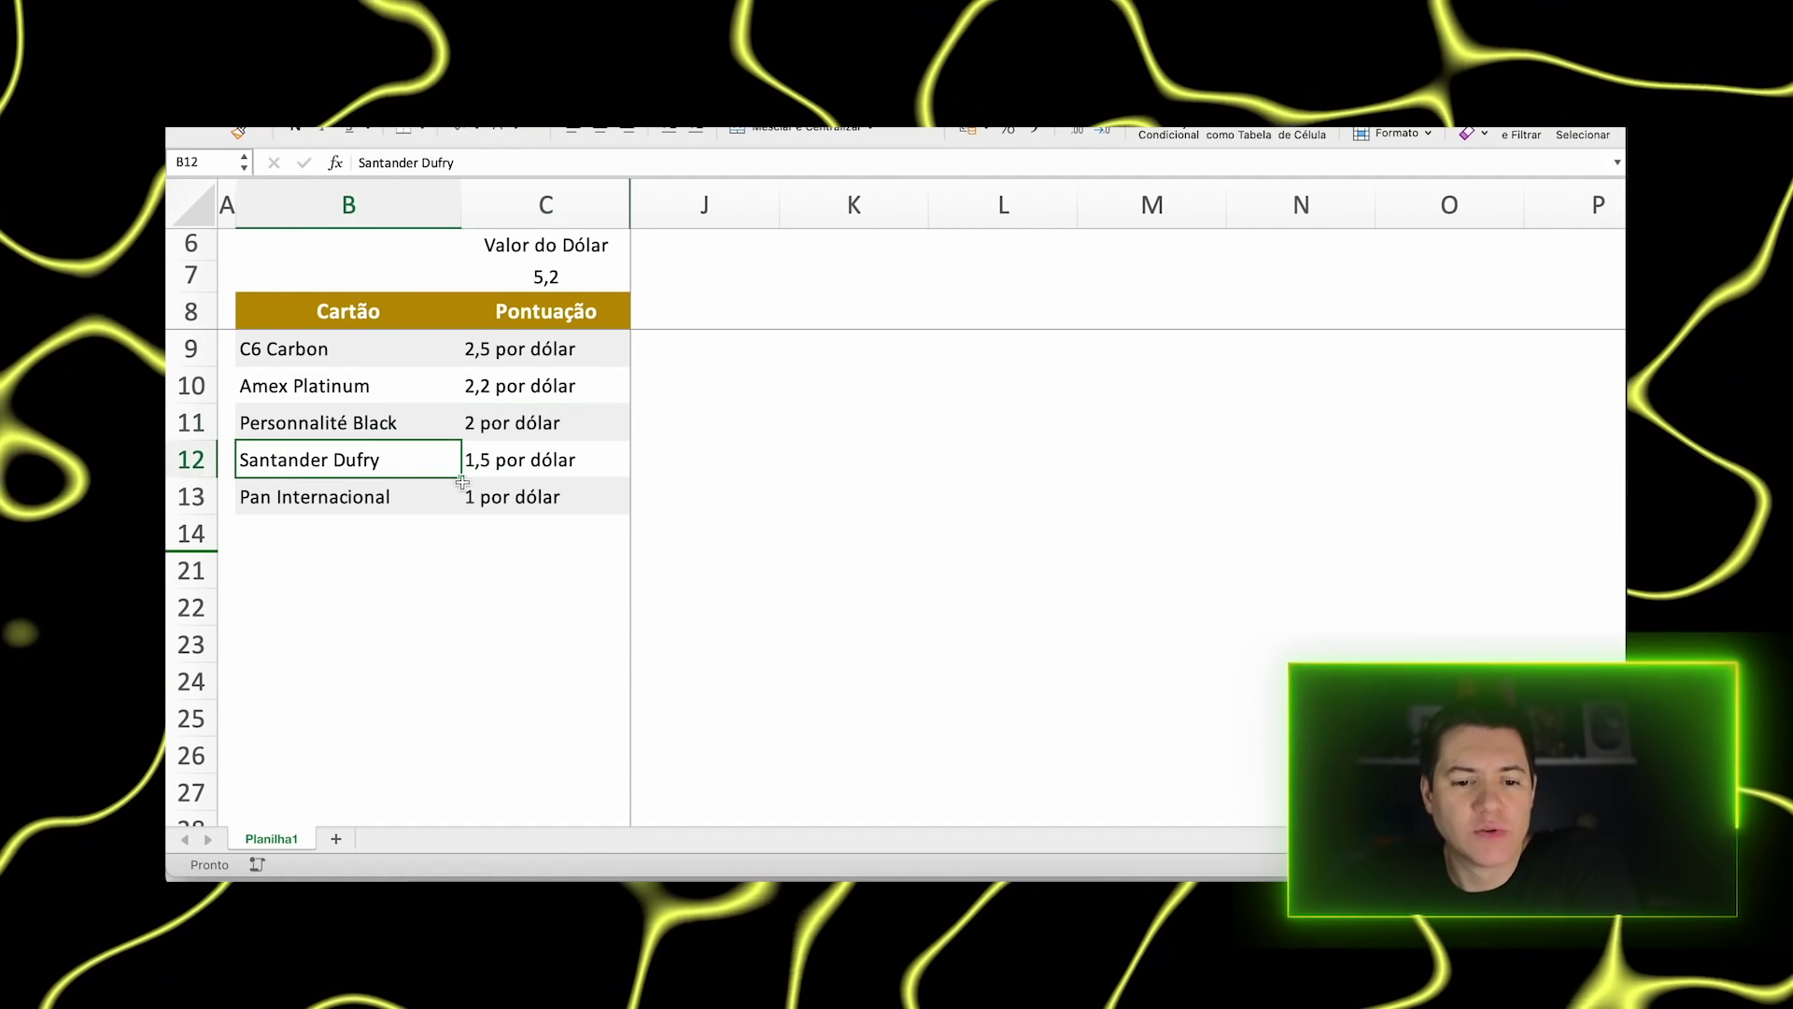
left_click(582, 466)
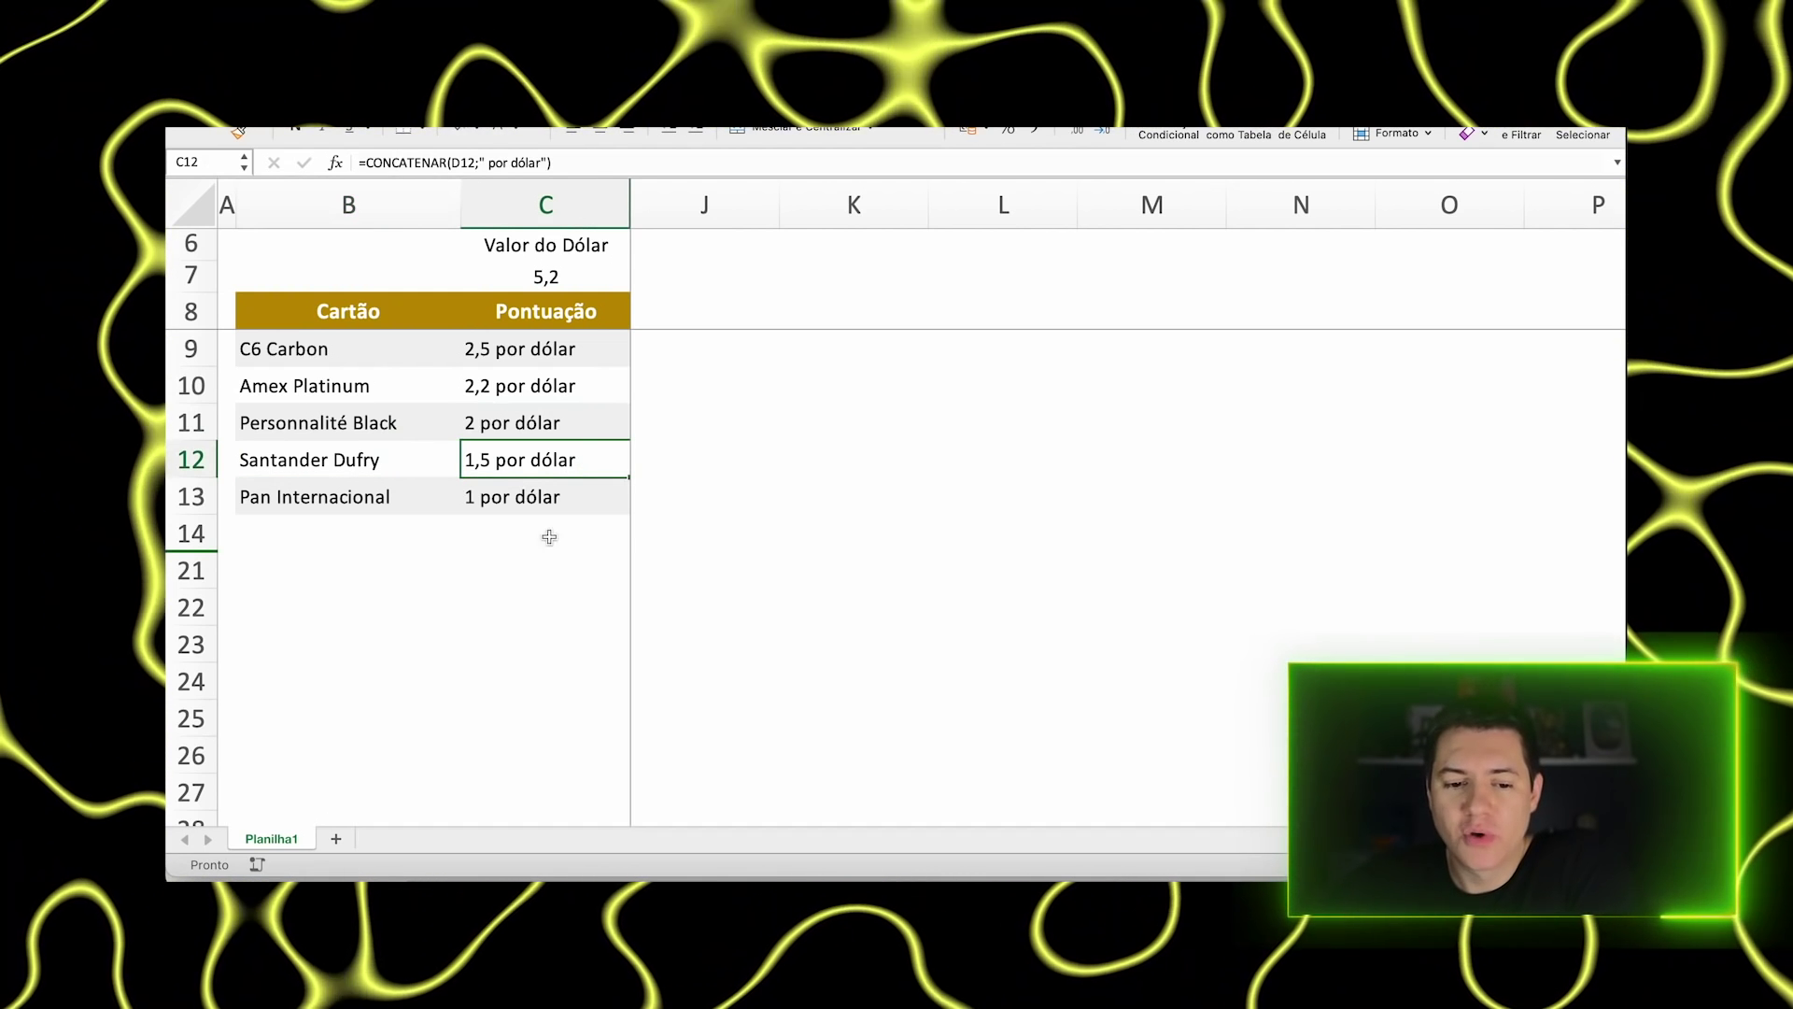
left_click(374, 489)
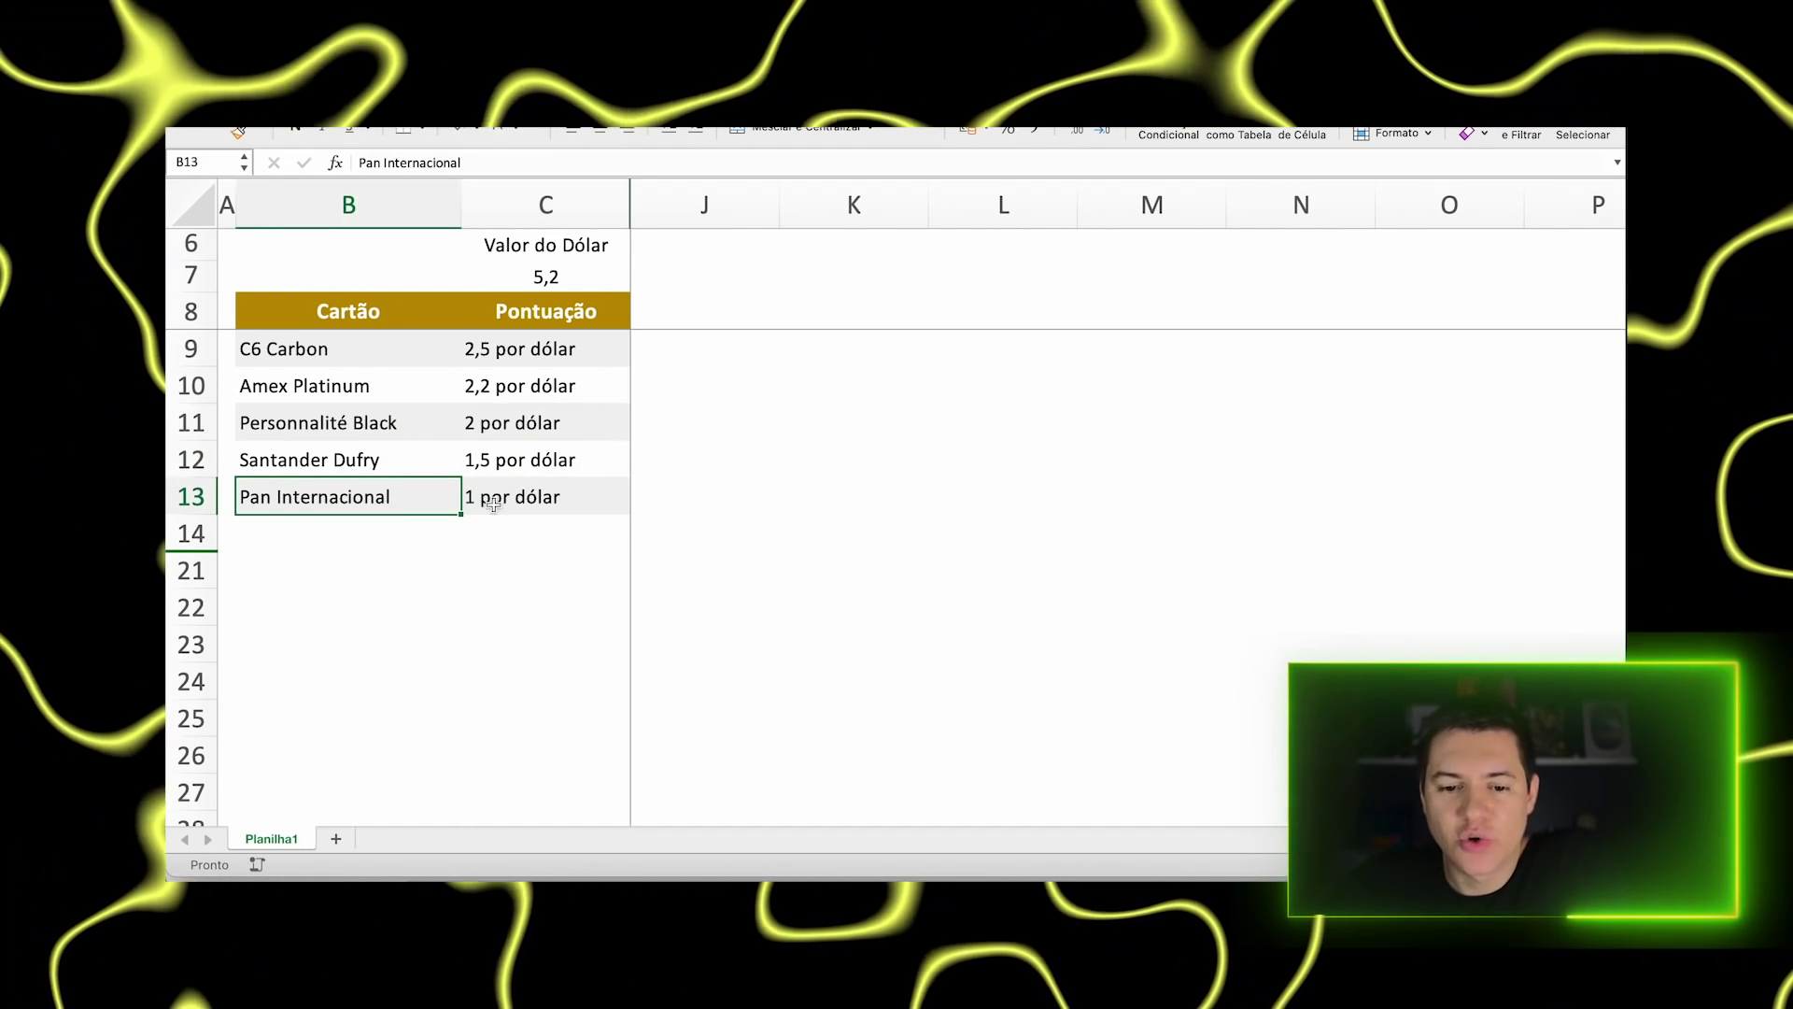
left_click(534, 490)
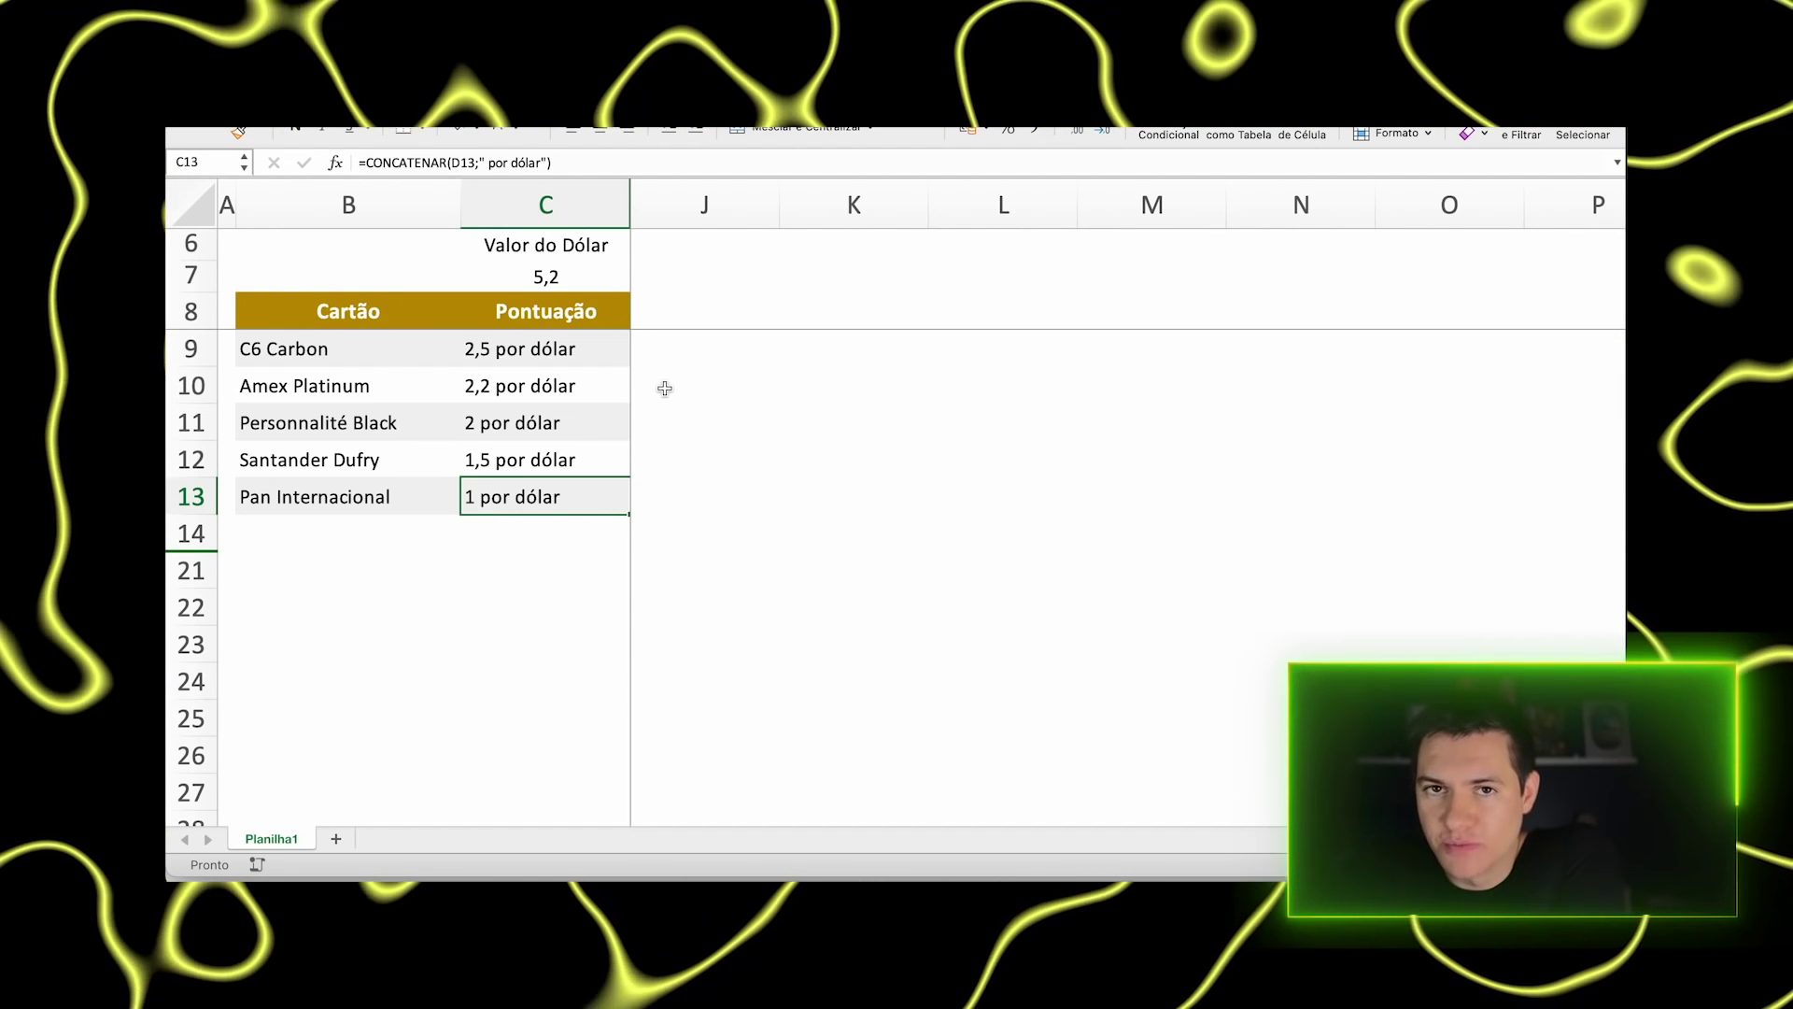
- Examine the points each card earns at every spending level from R$ 3.000 to R$ 15.000
left_click(607, 274)
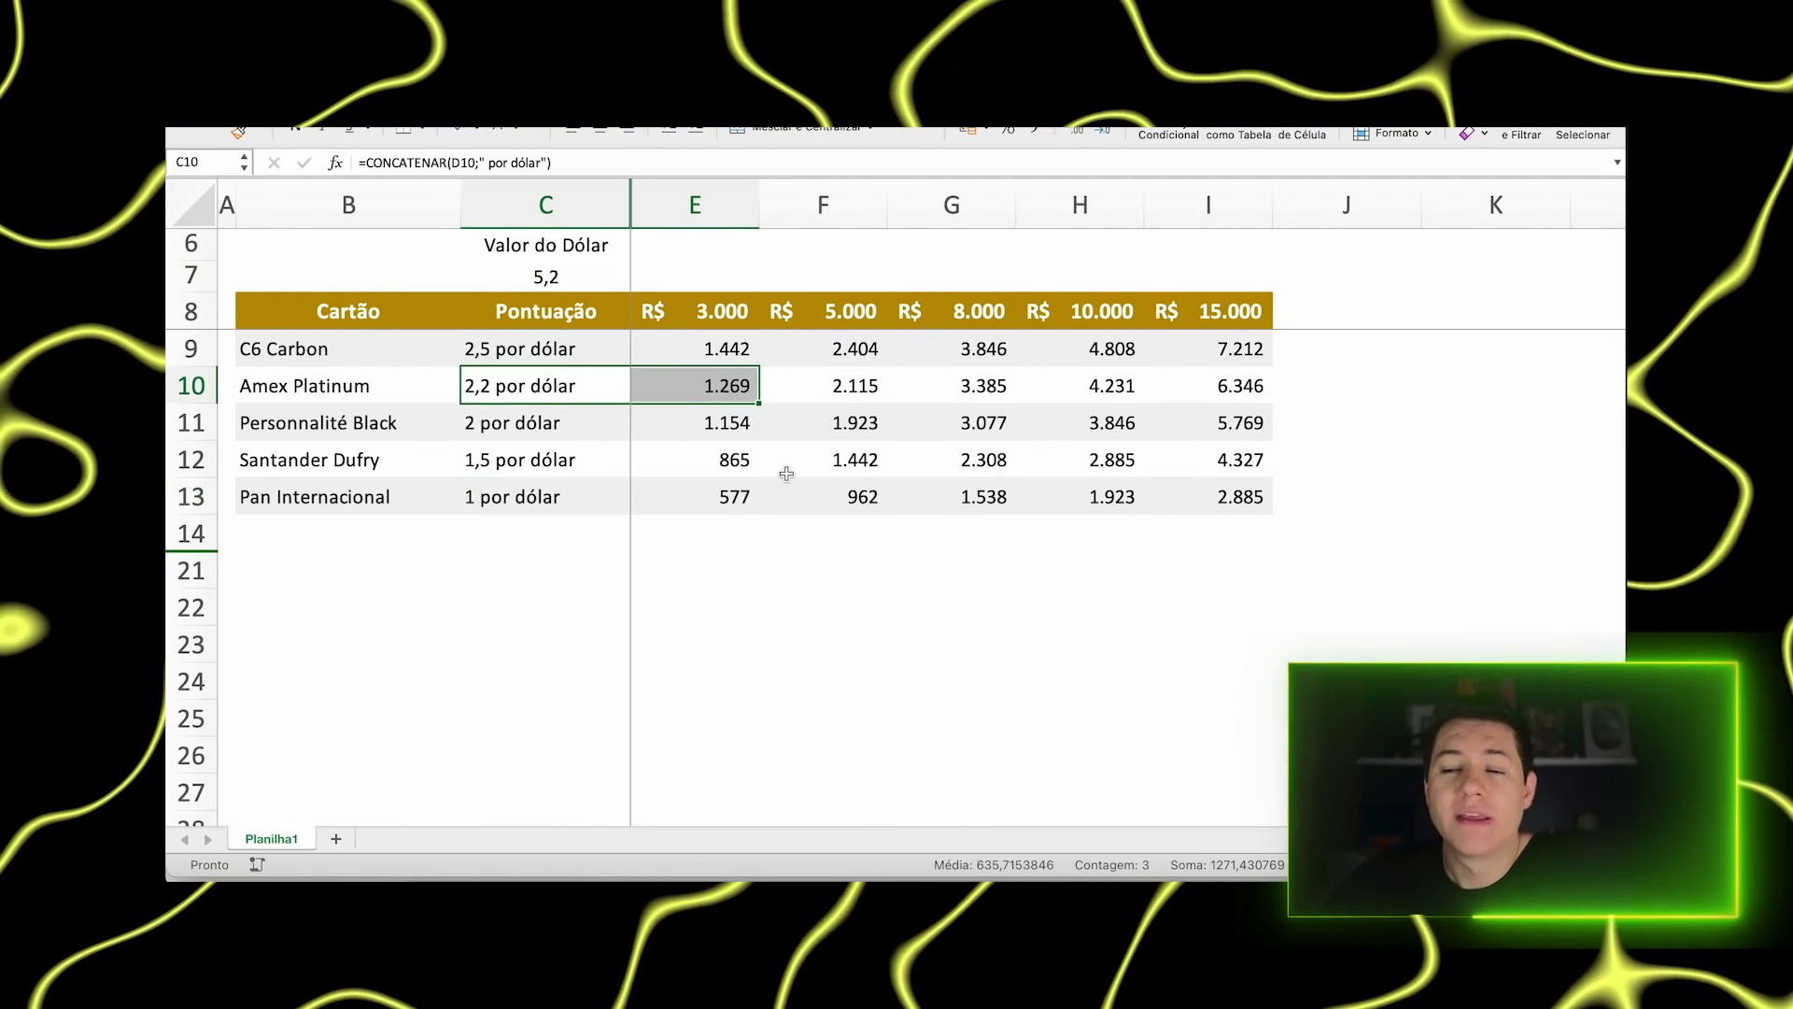
left_click(709, 321)
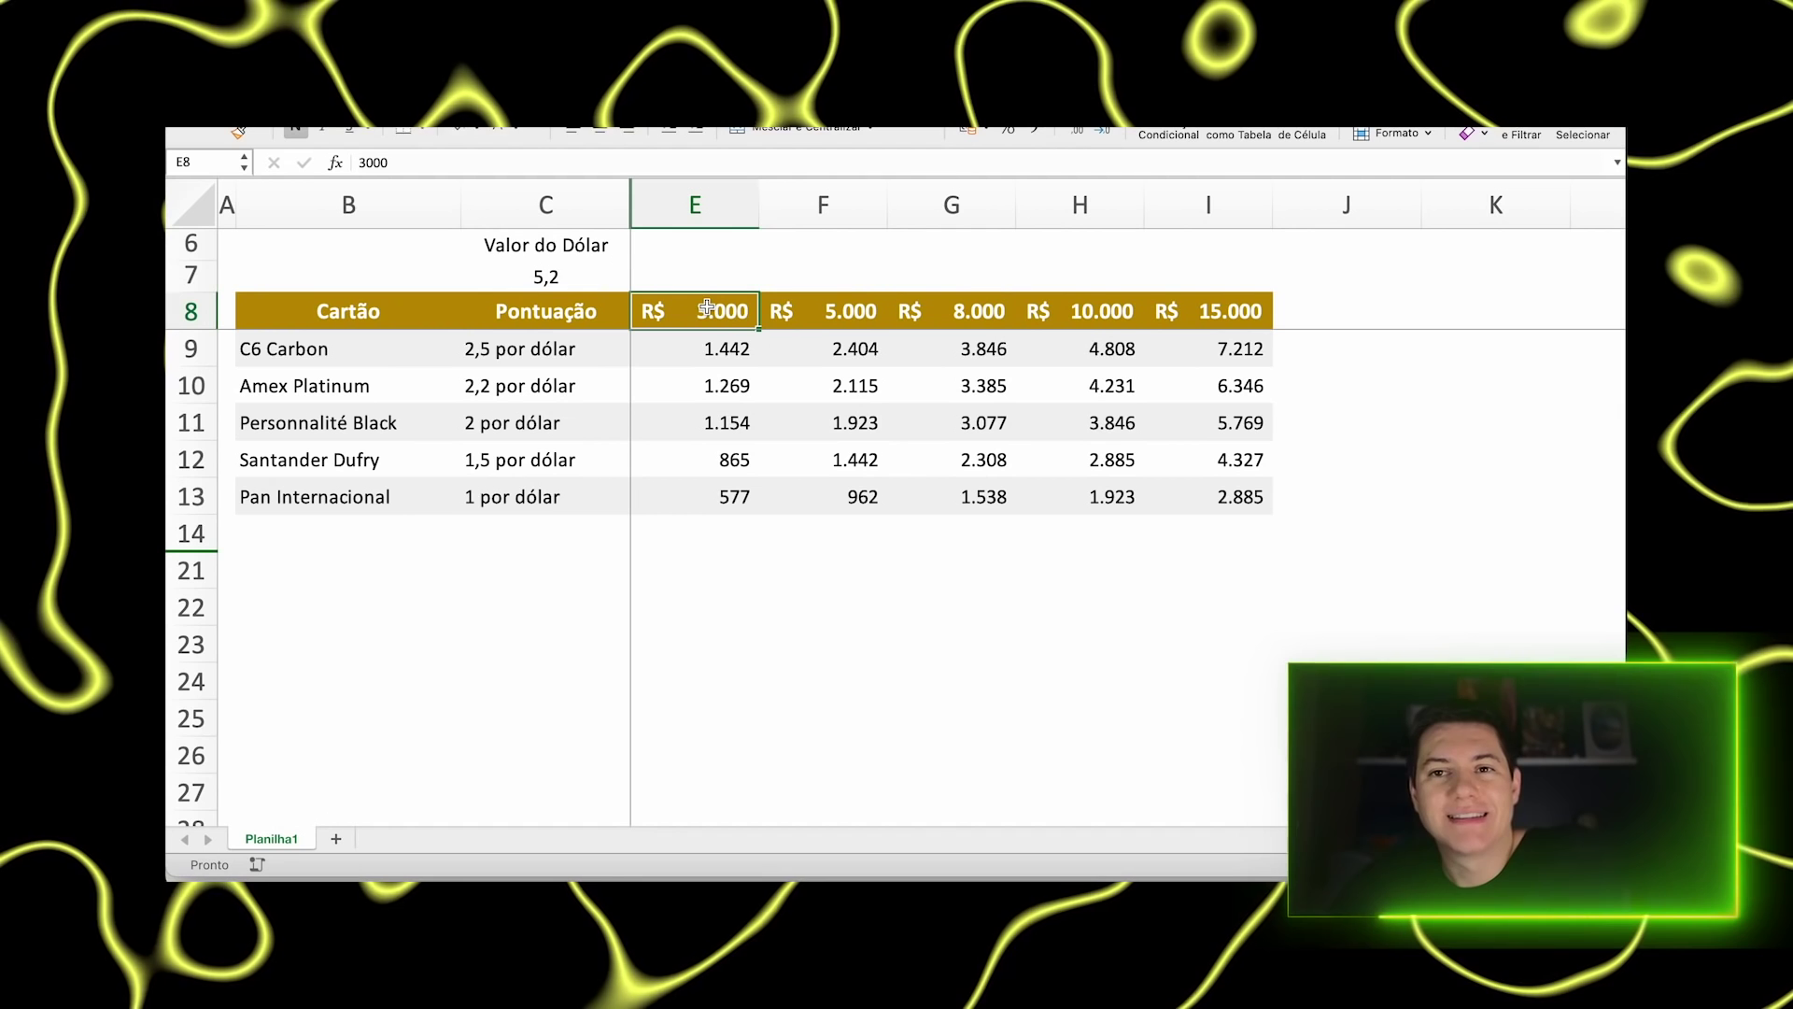
left_click_drag(728, 356, 738, 498)
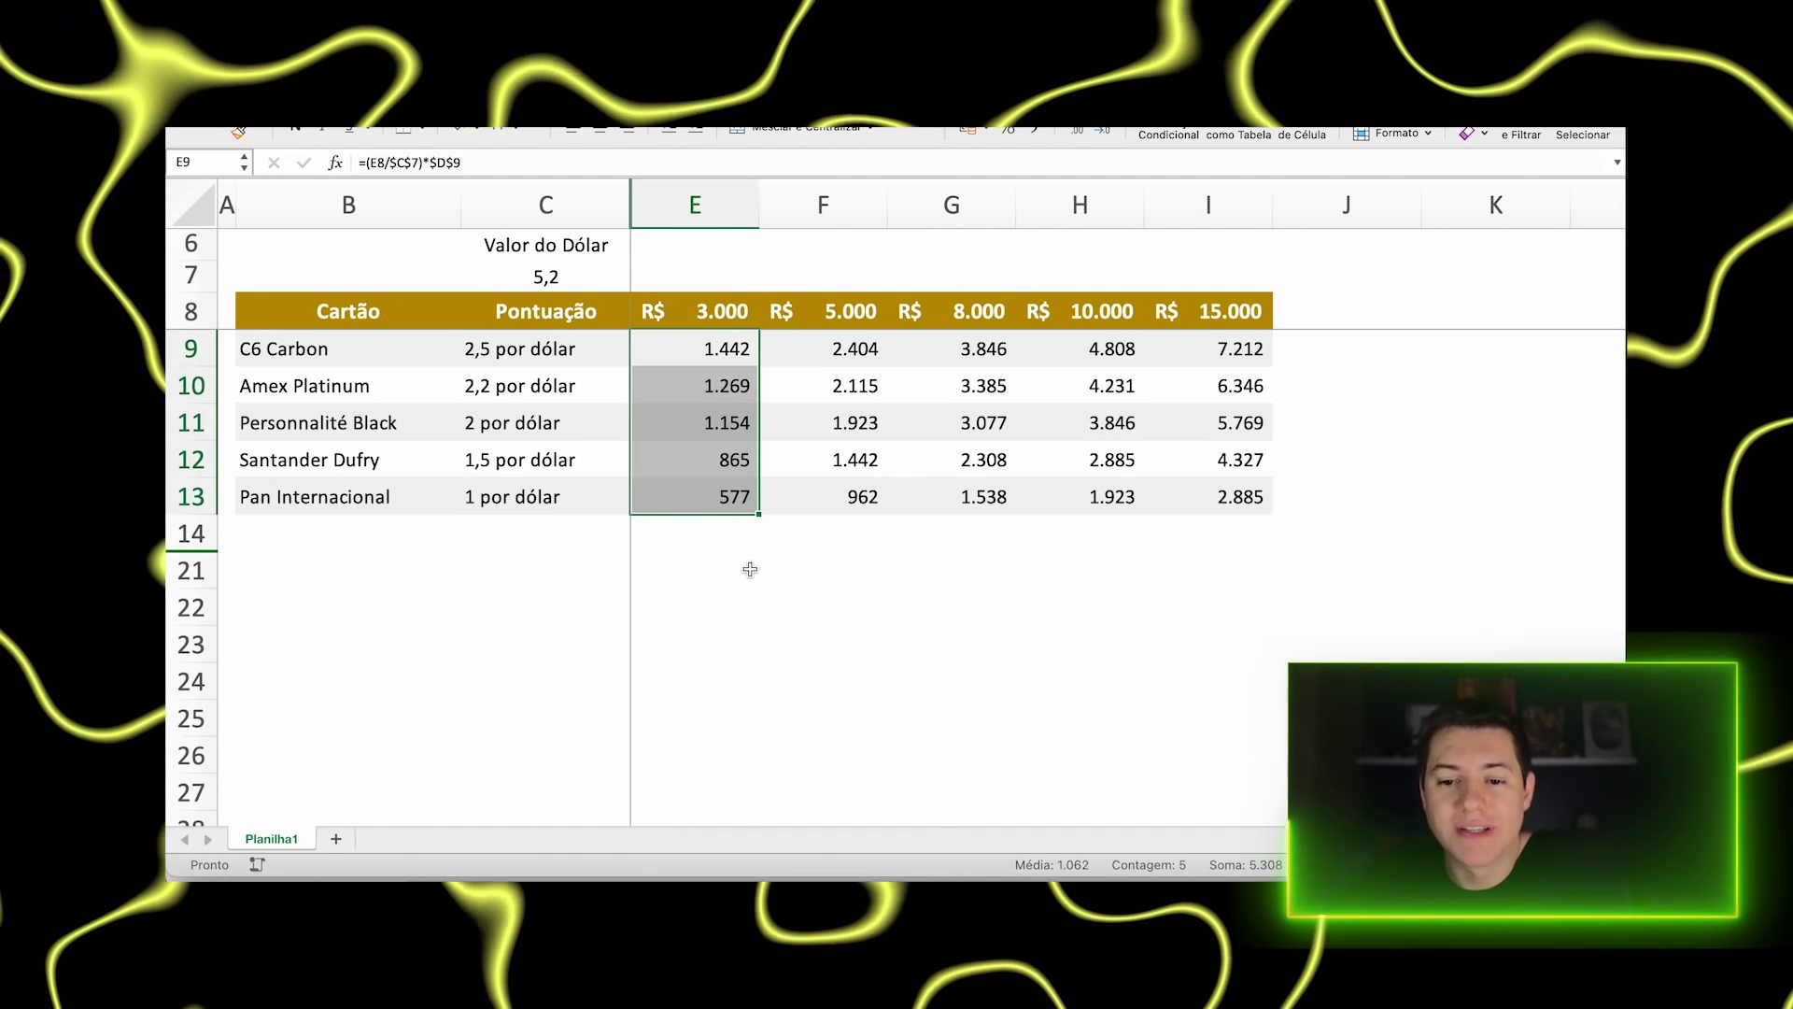
left_click(822, 313)
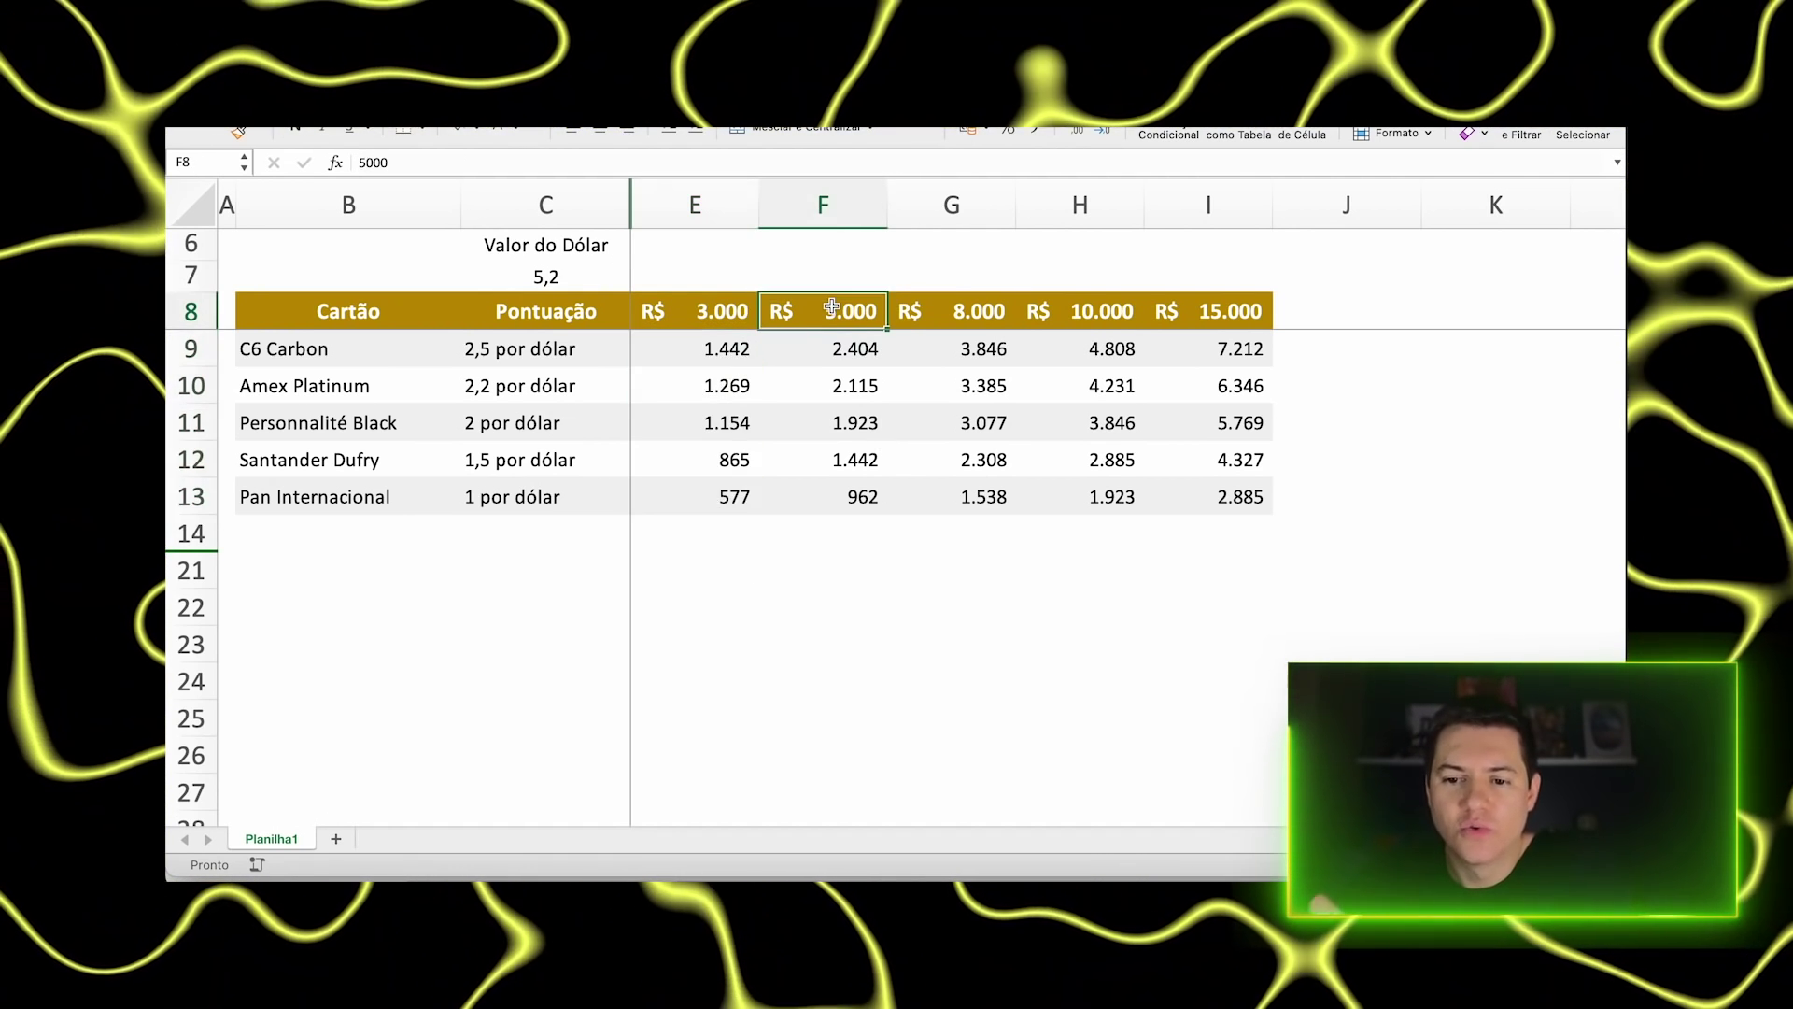
left_click(938, 311)
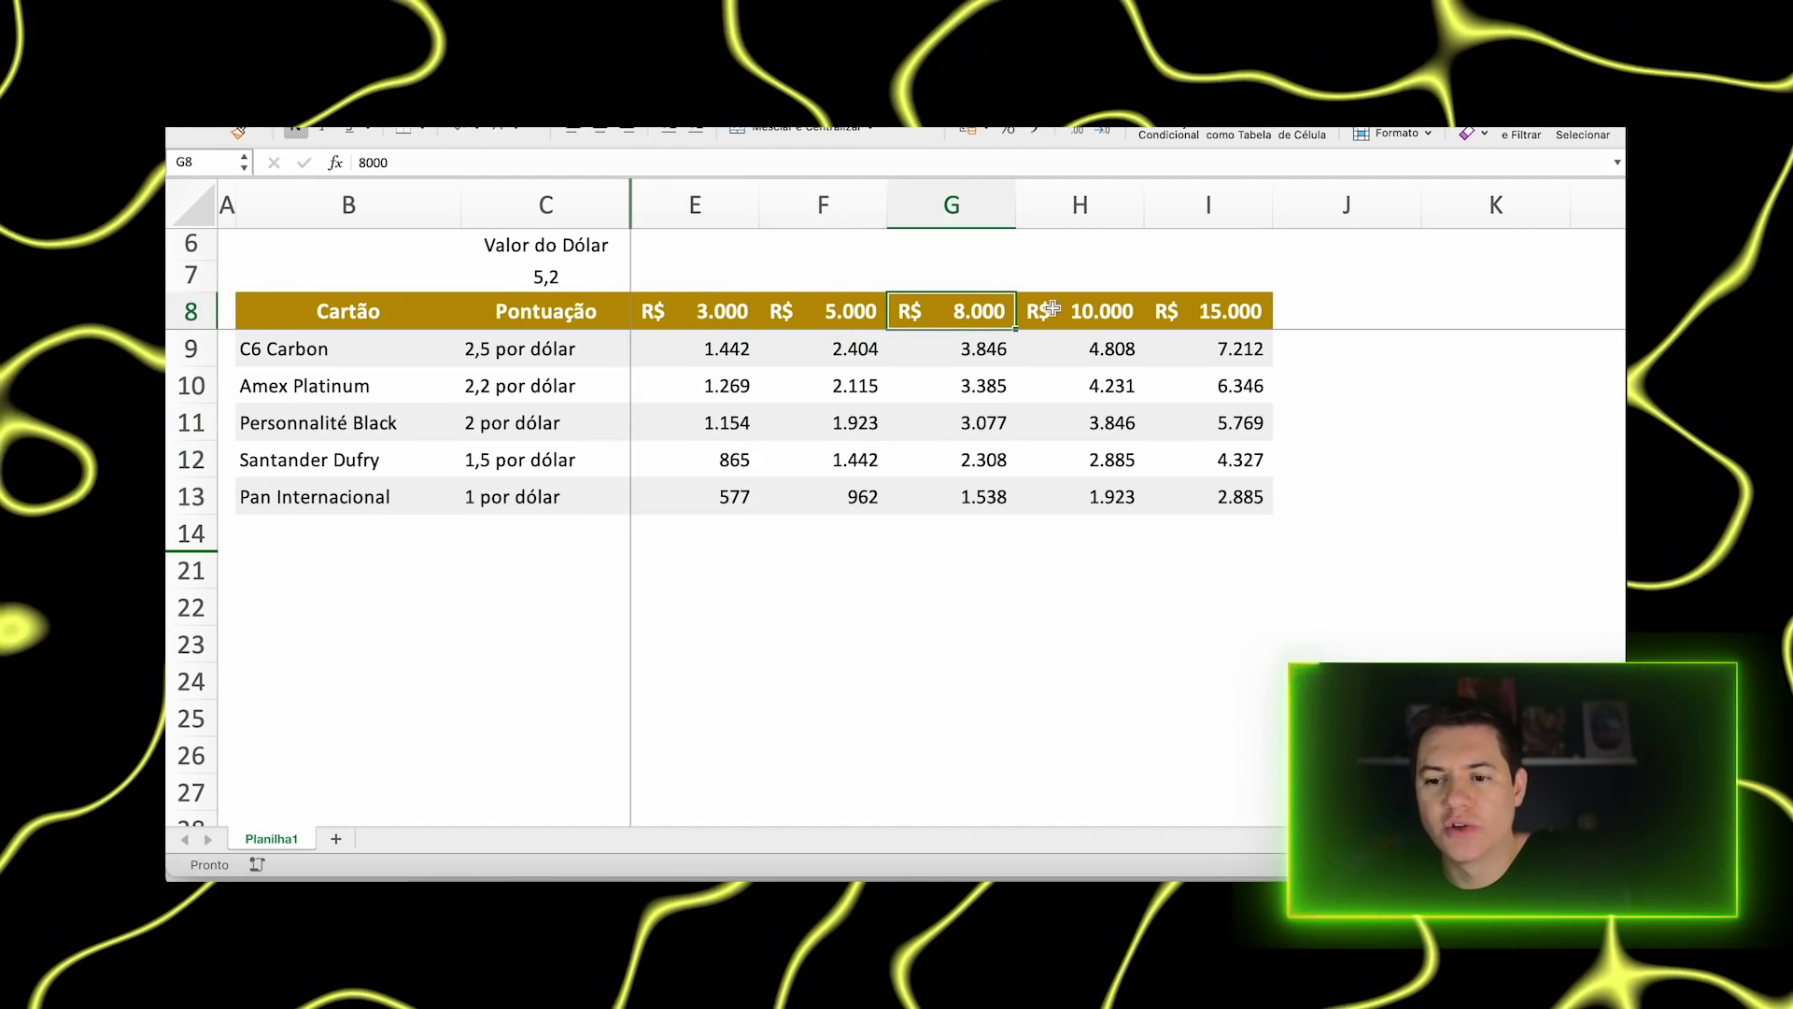
left_click(1039, 311)
left_click(1238, 316)
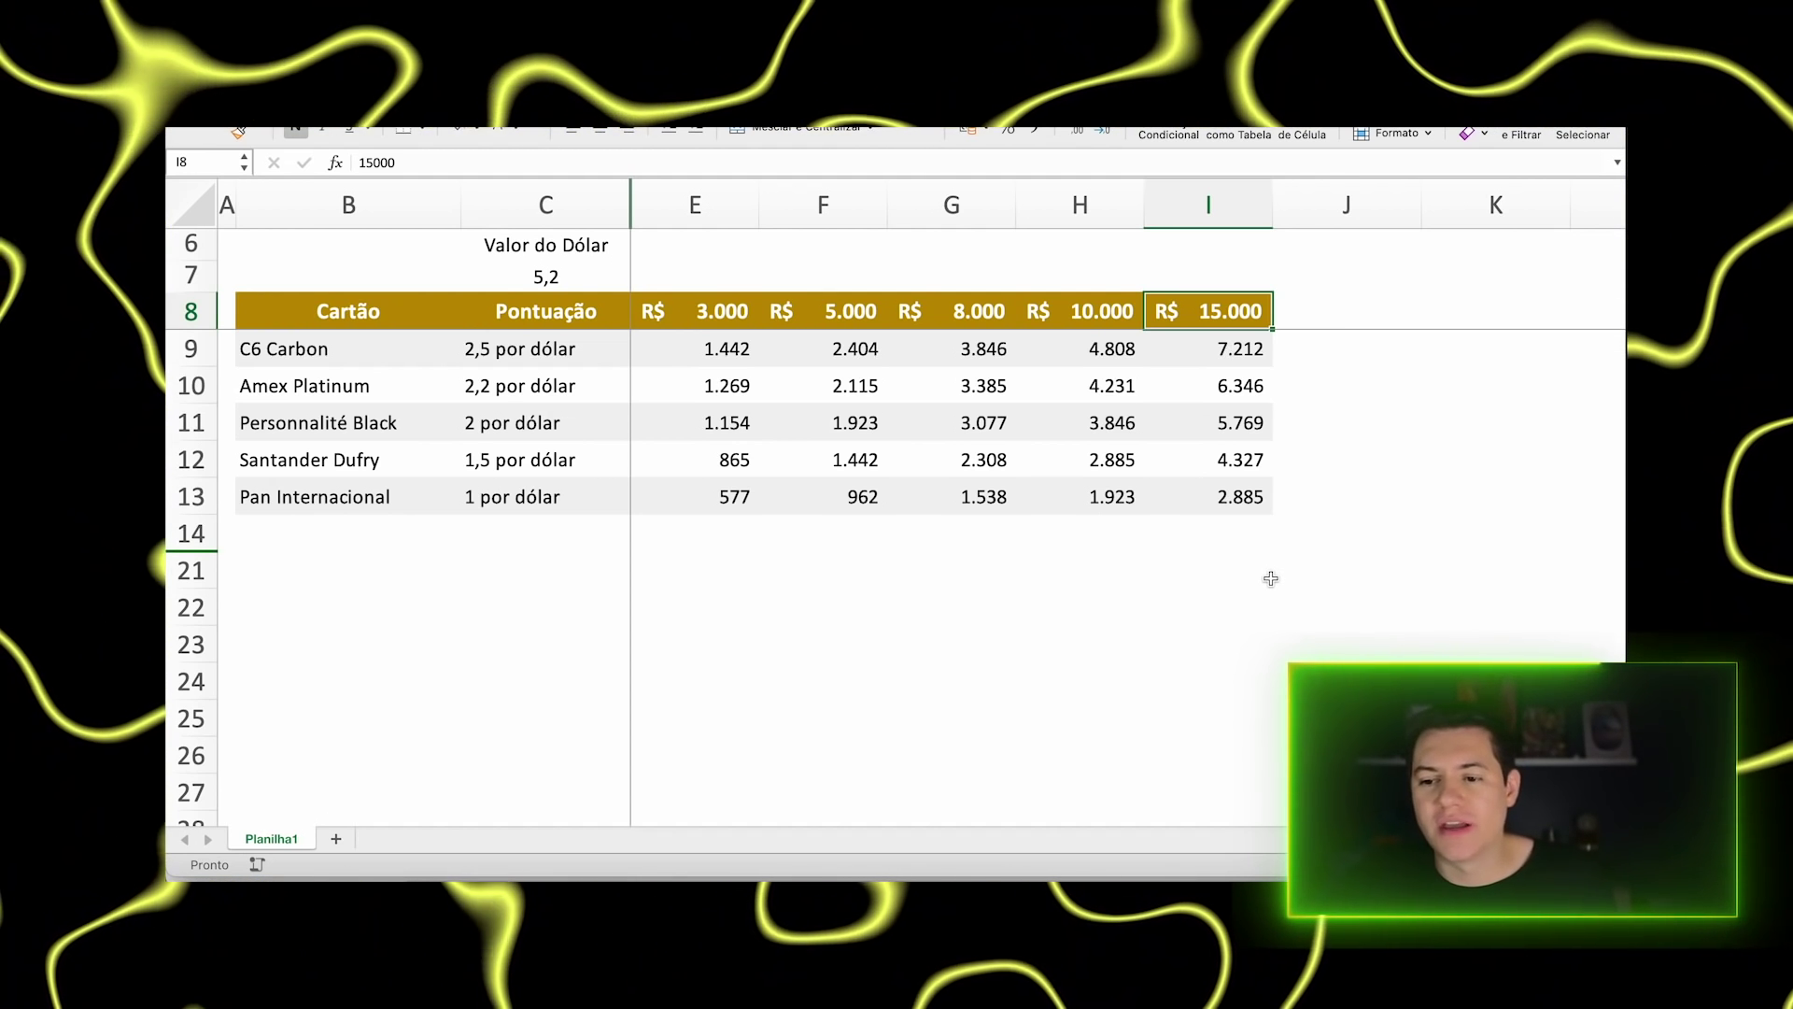
left_click(1252, 349)
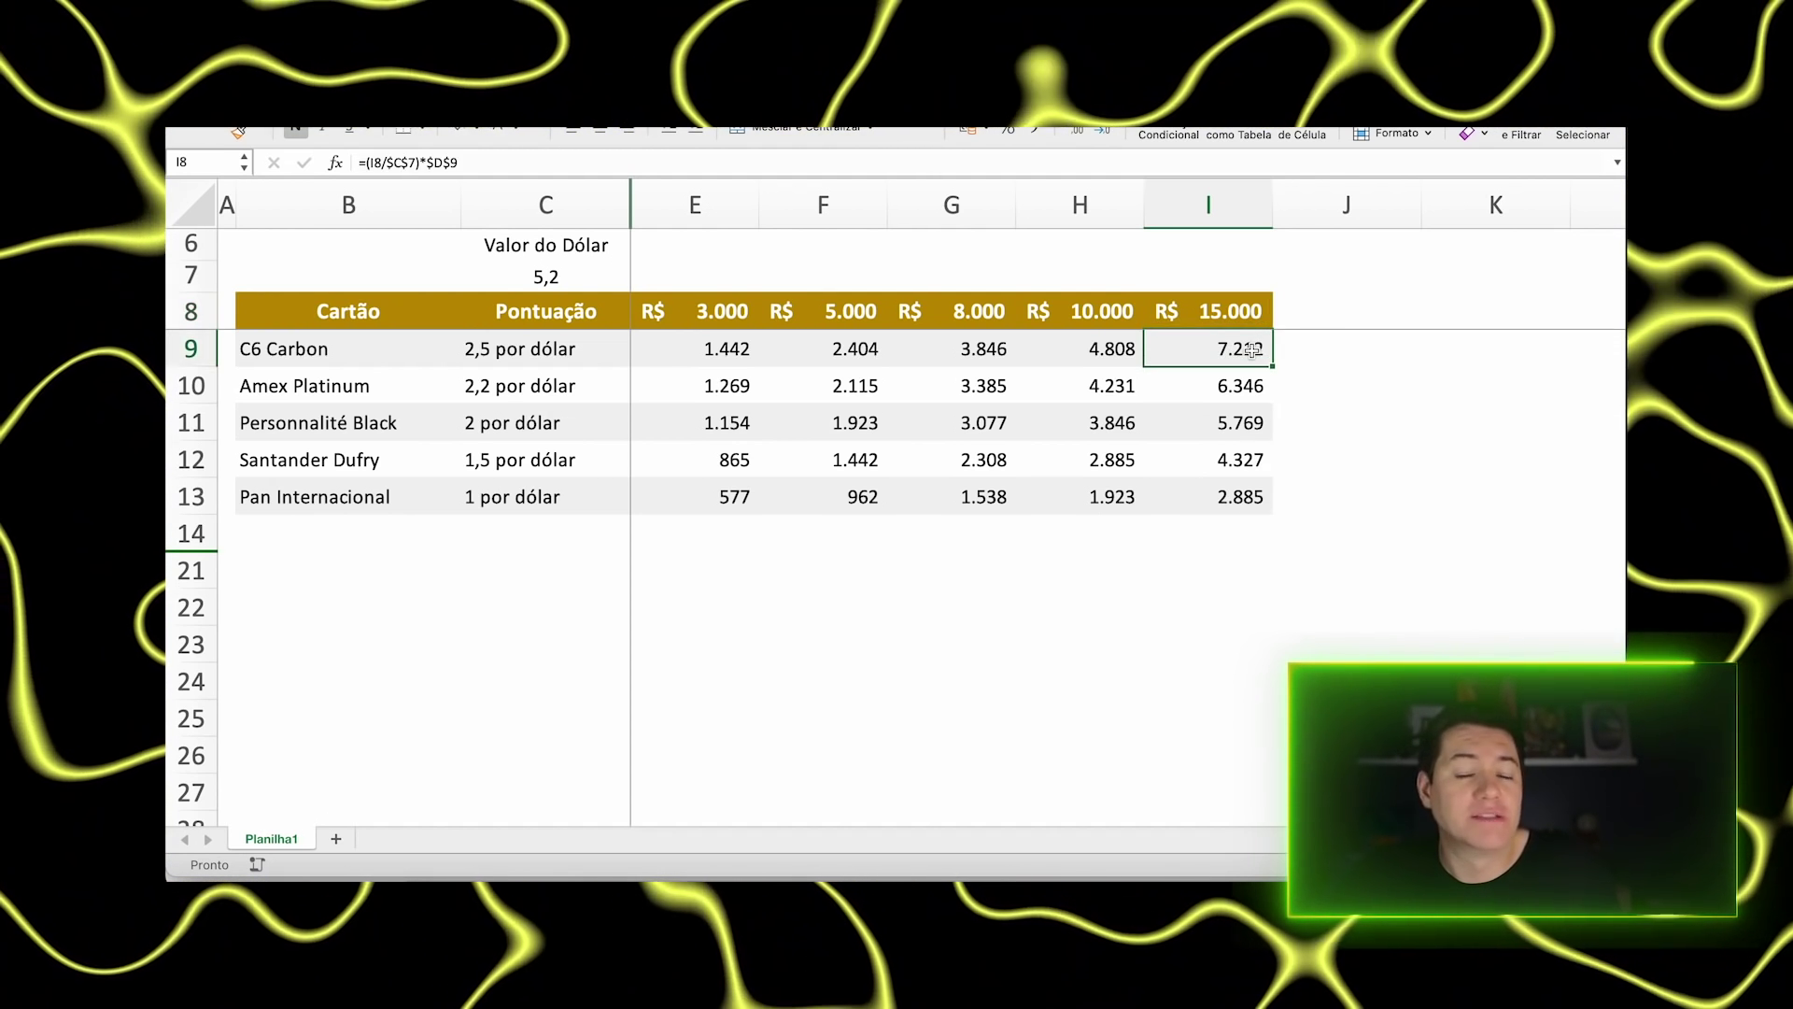
left_click_drag(1253, 350, 1256, 495)
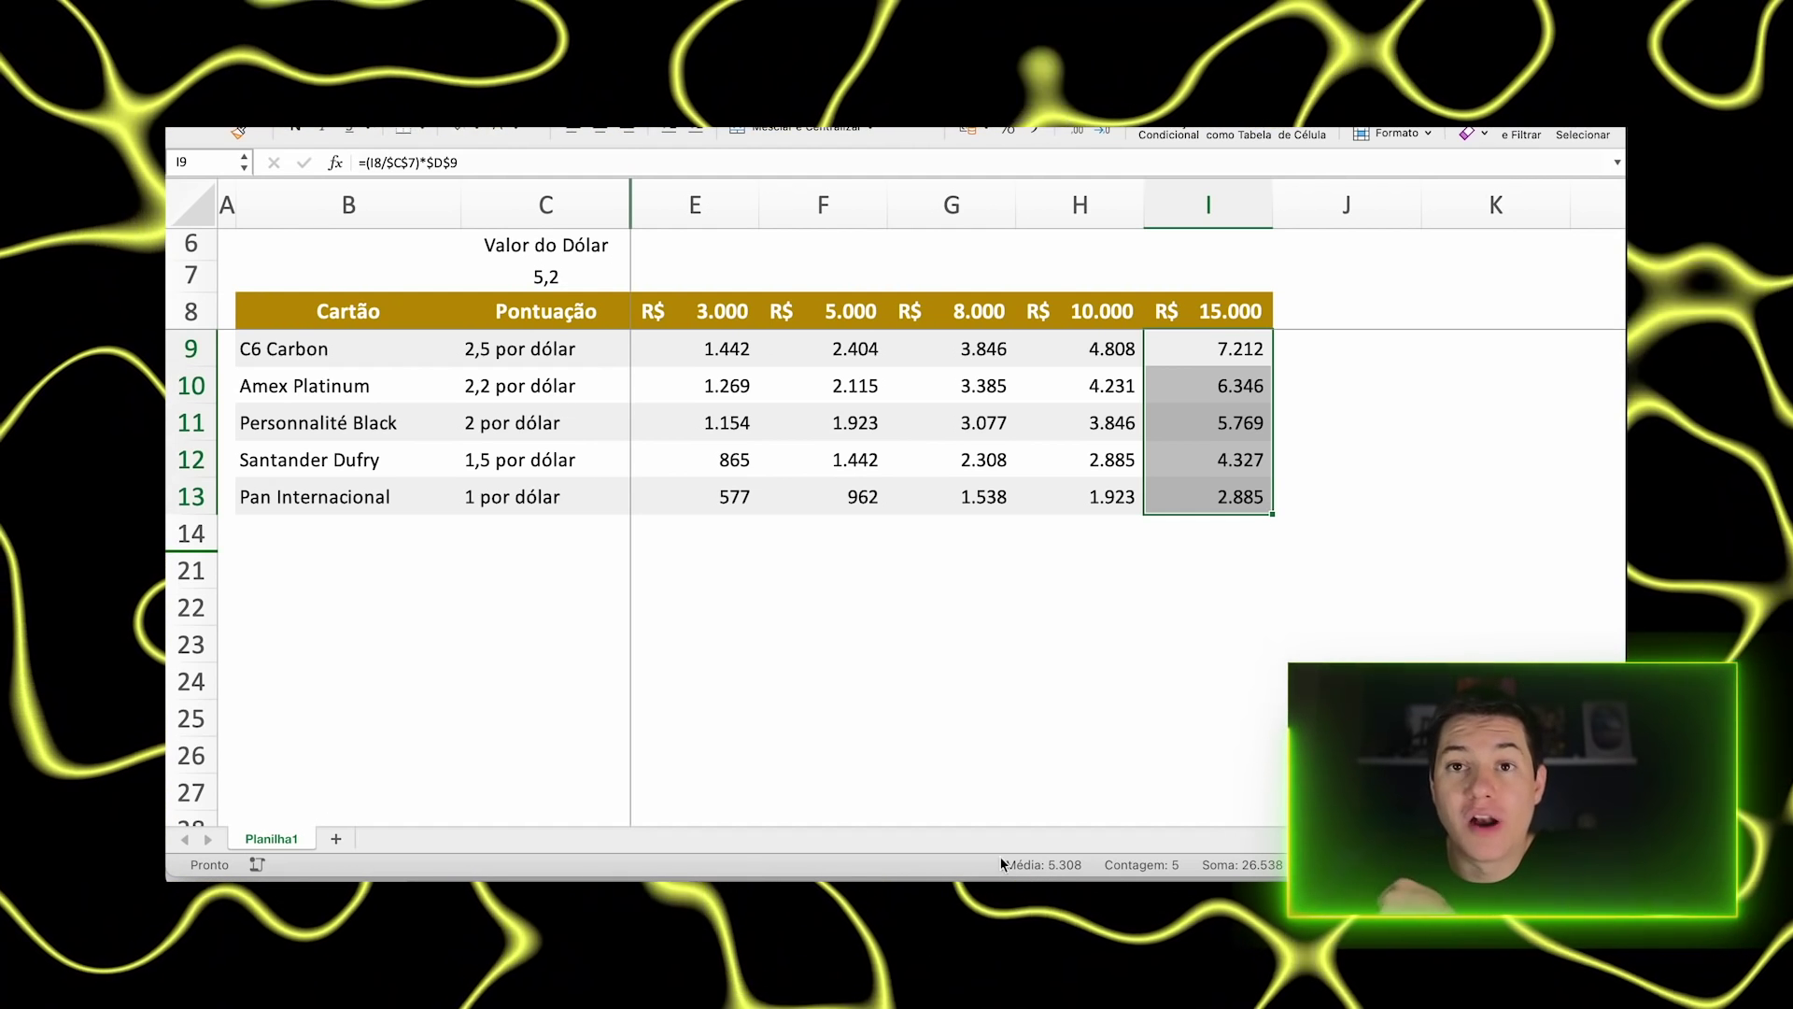
- Try a dollar value of 5,7 in C7, and undo it after checking C6 Carbon's points at R$ 10.000
left_click(560, 277)
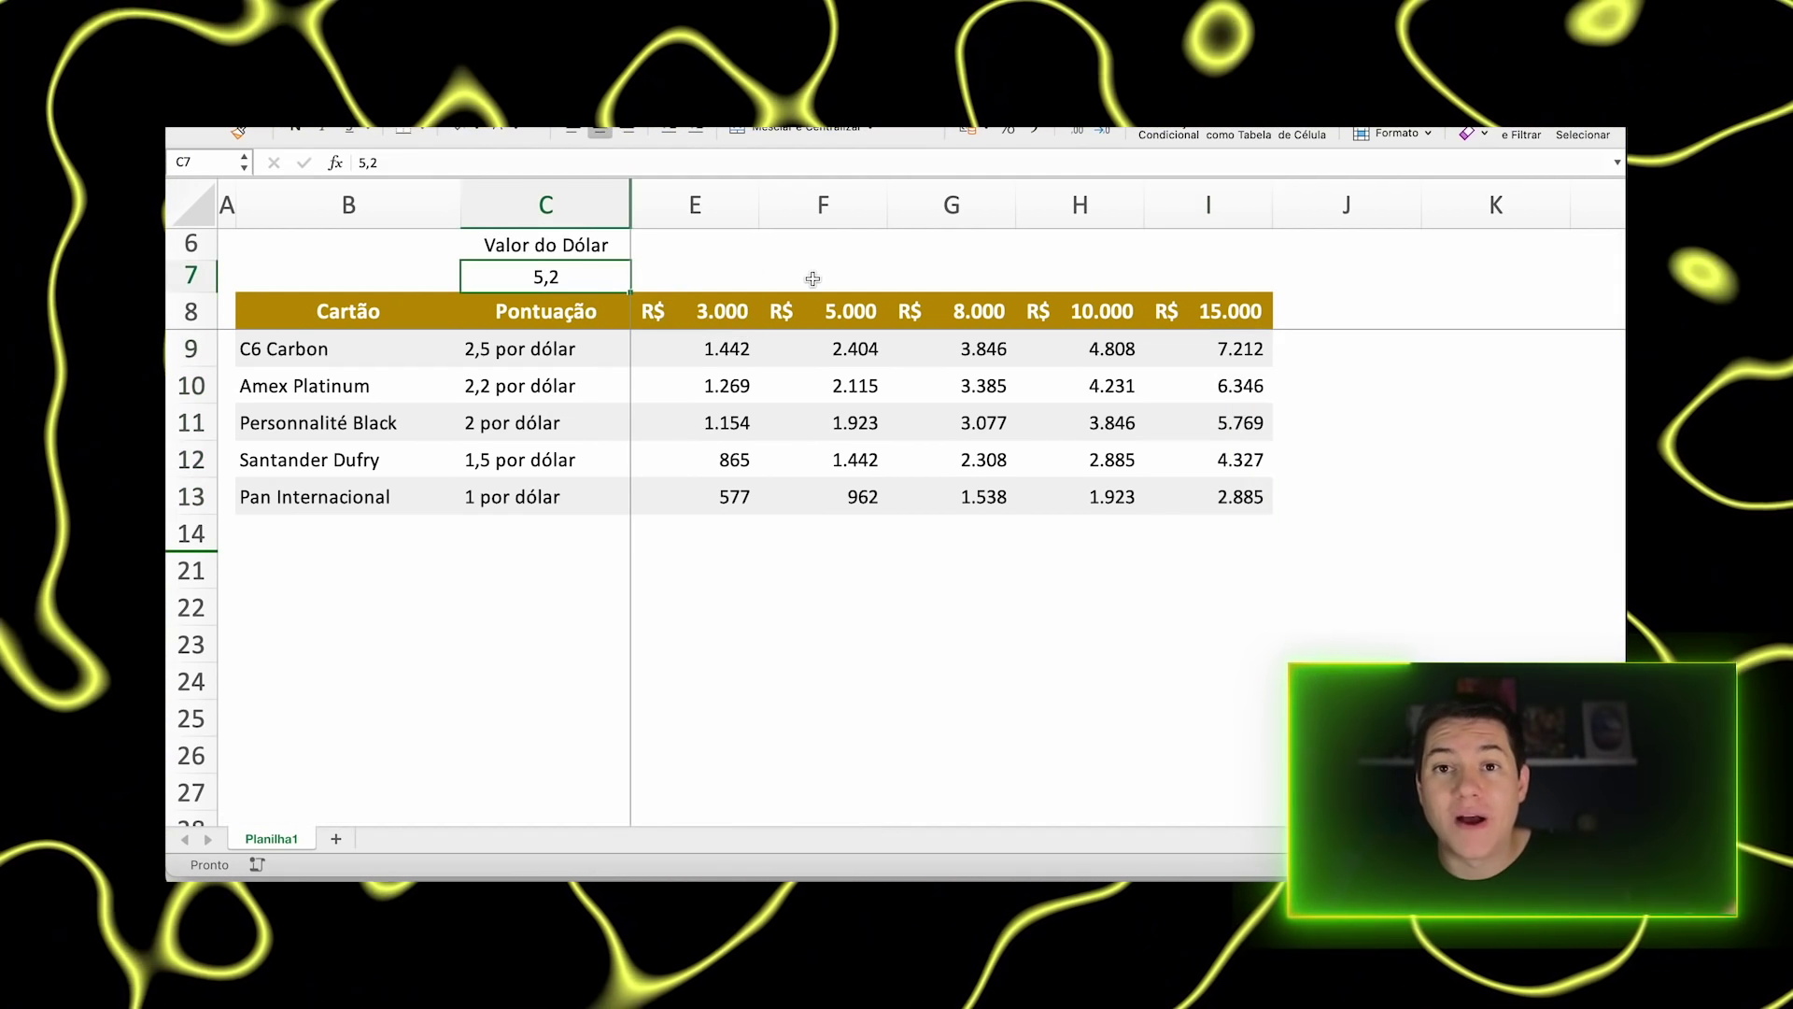
type("5,7")
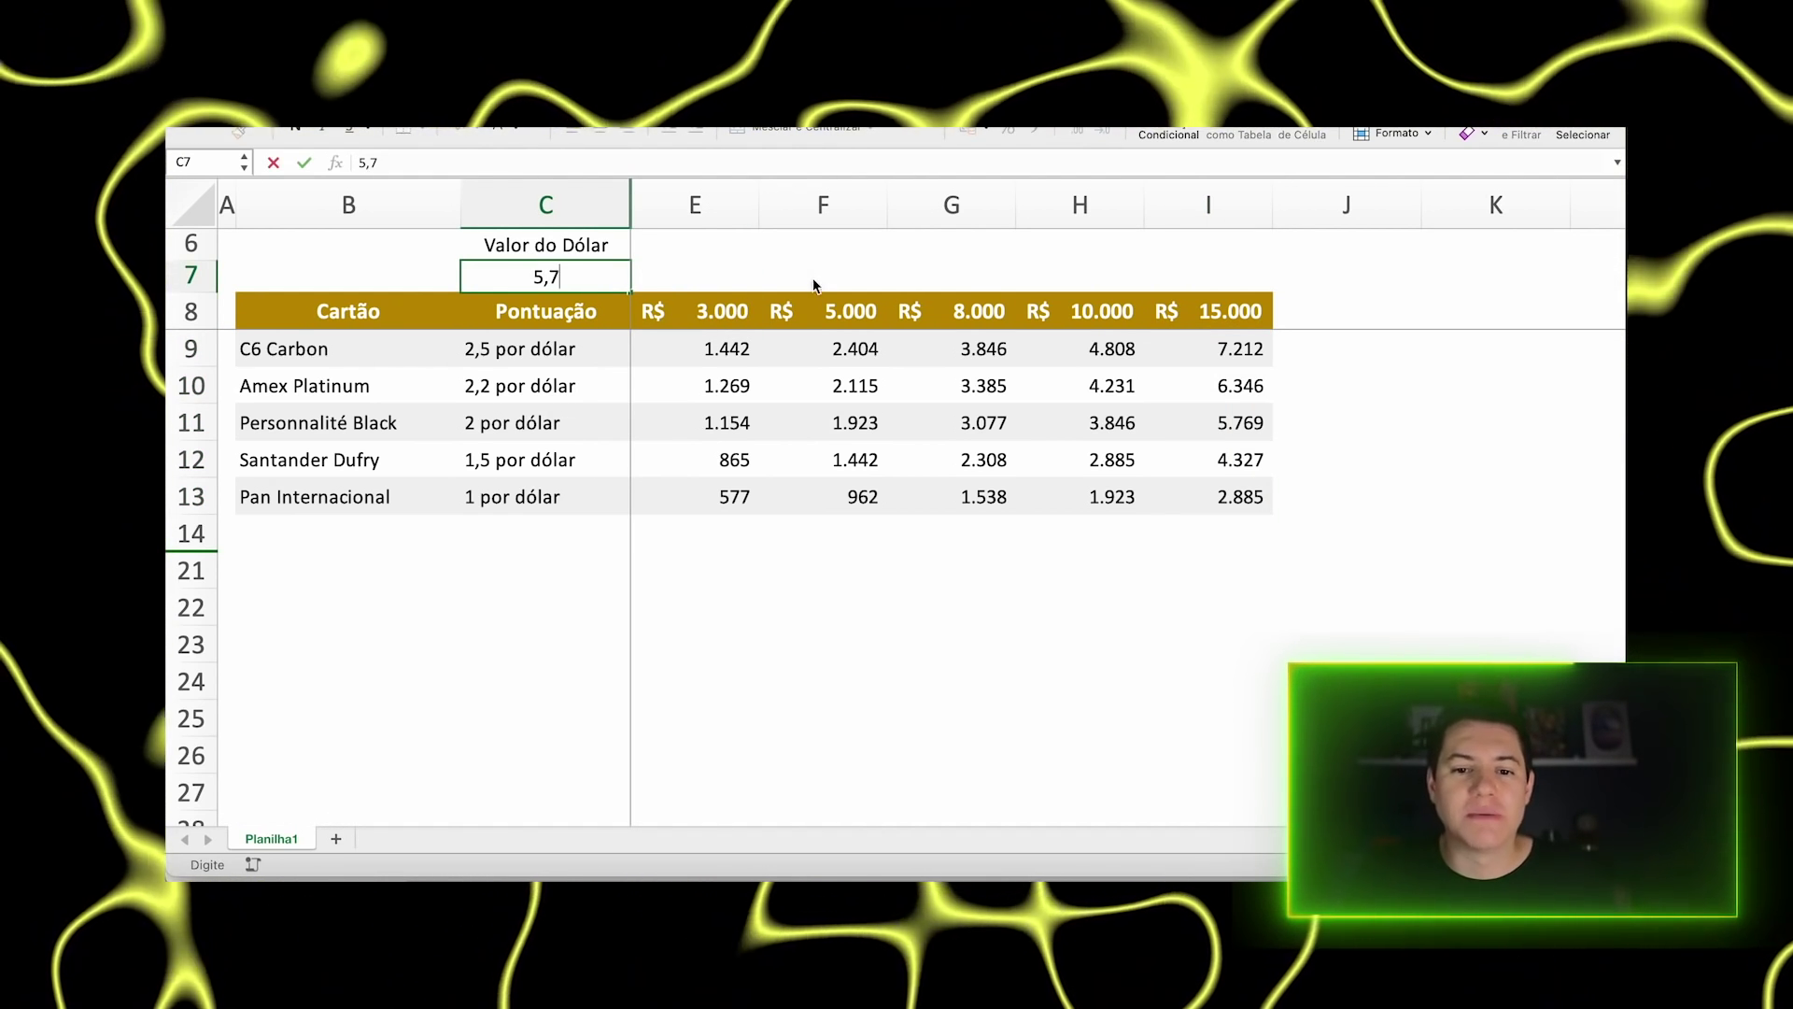
key("Return")
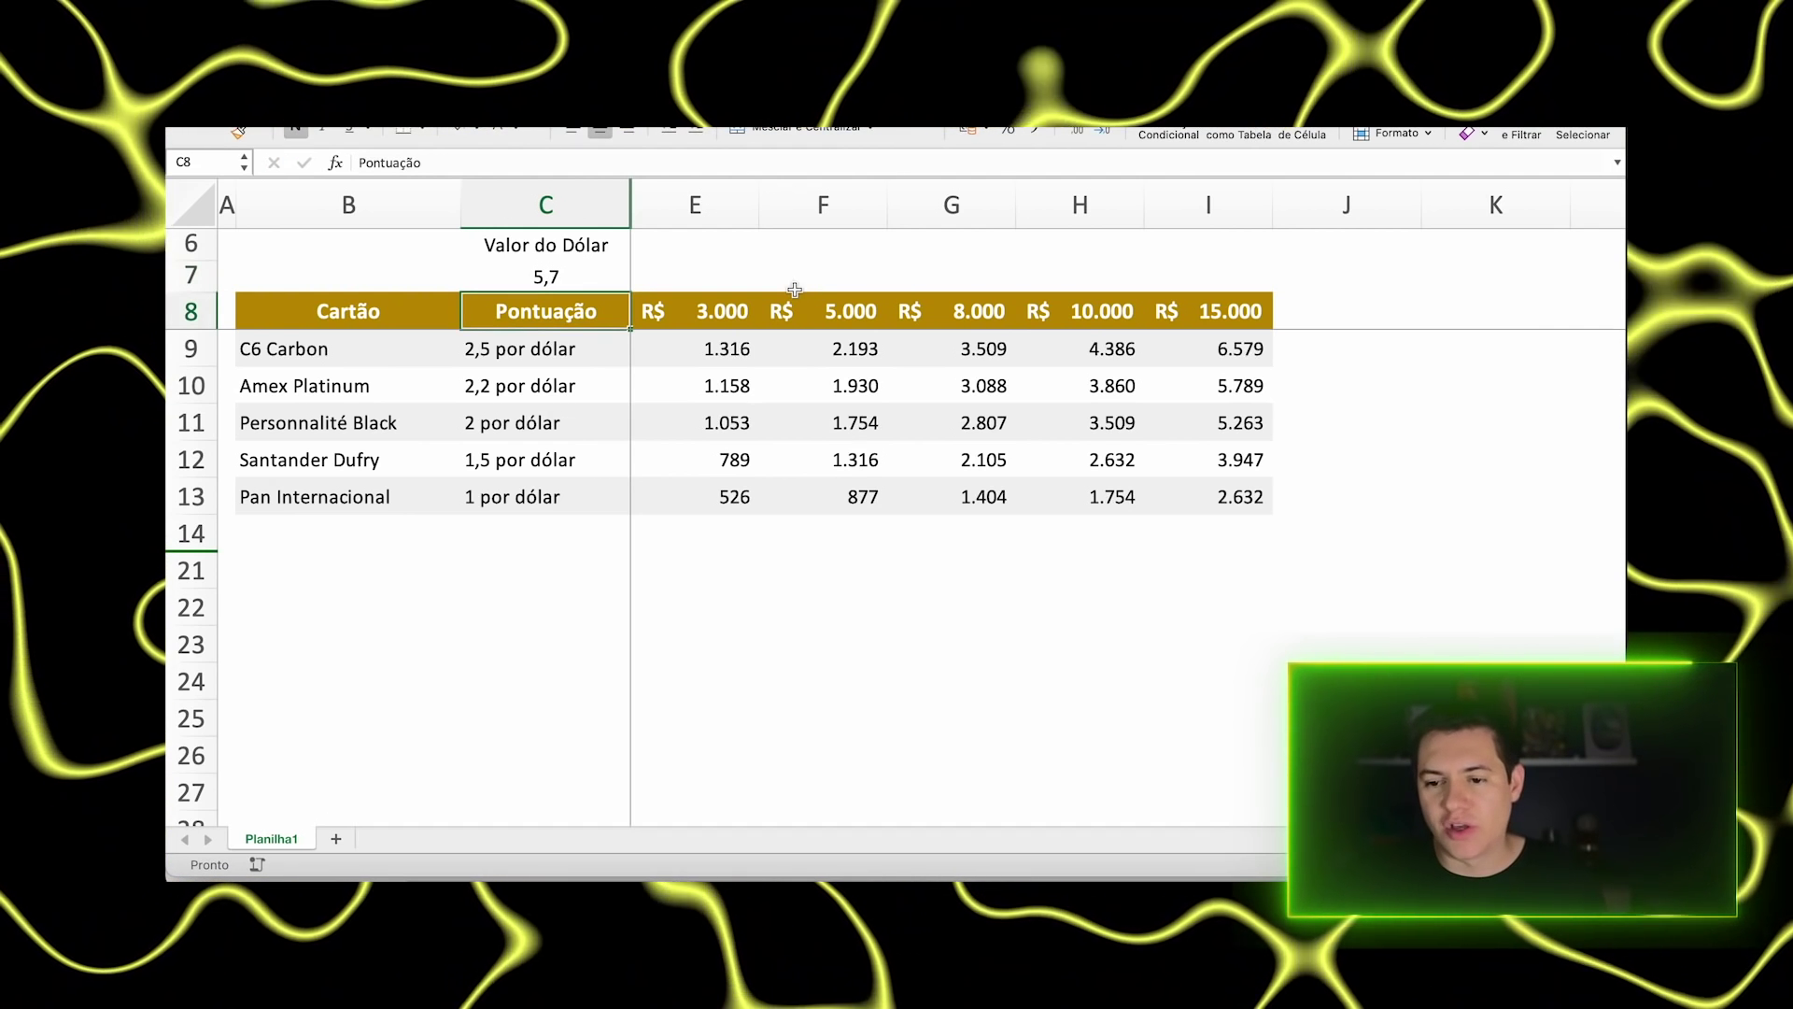
left_click(1089, 333)
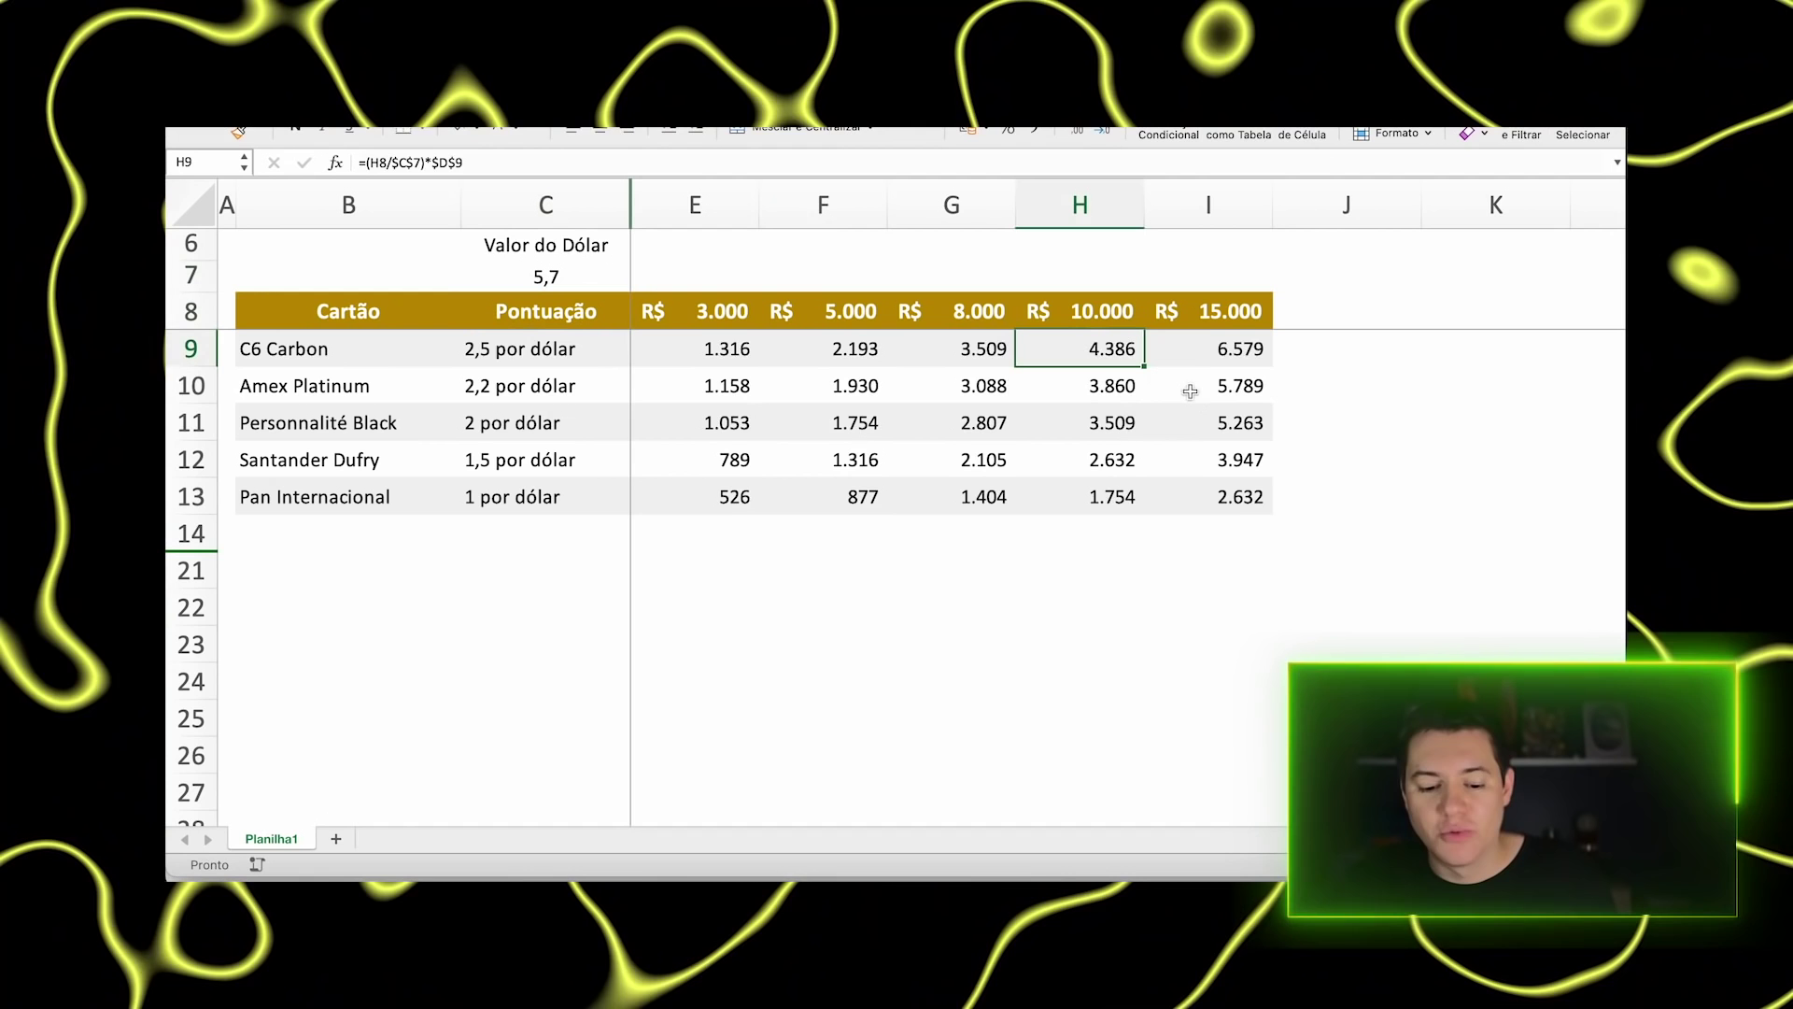
key("super+z")
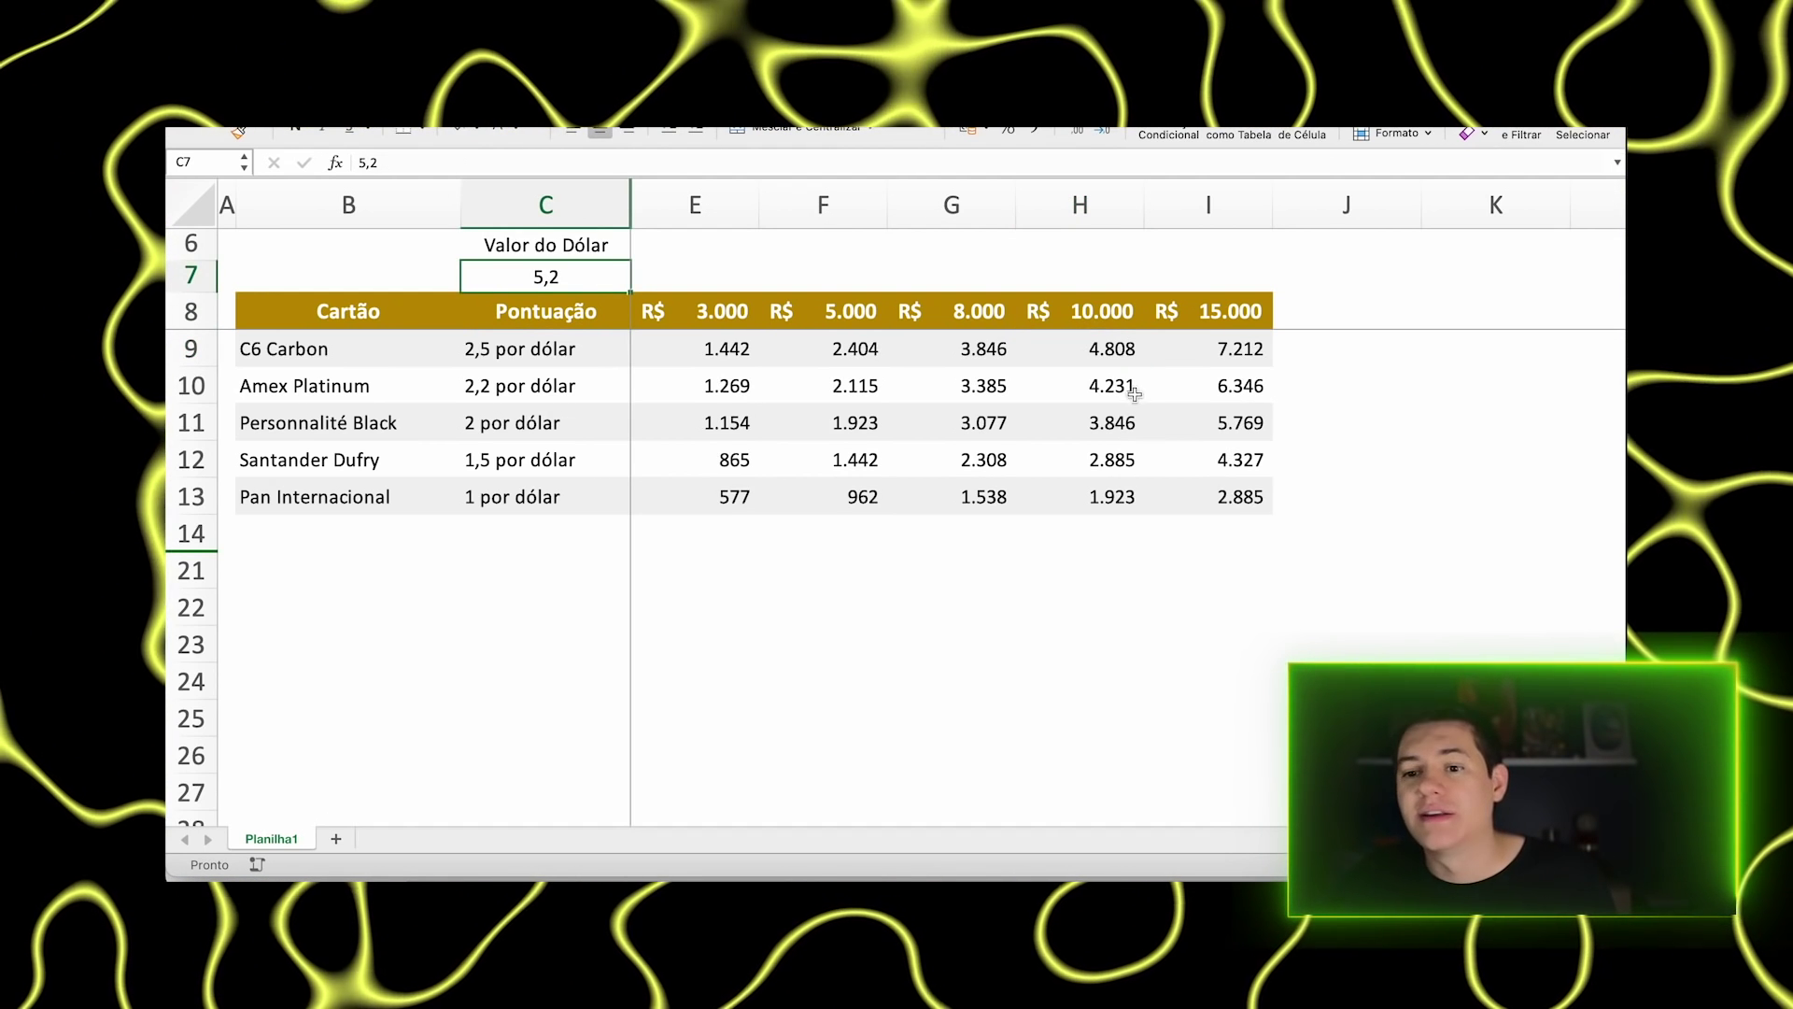
- Highlight the R$ 10.000 column and set the dollar value in C7 to 5,7
left_click(1102, 349)
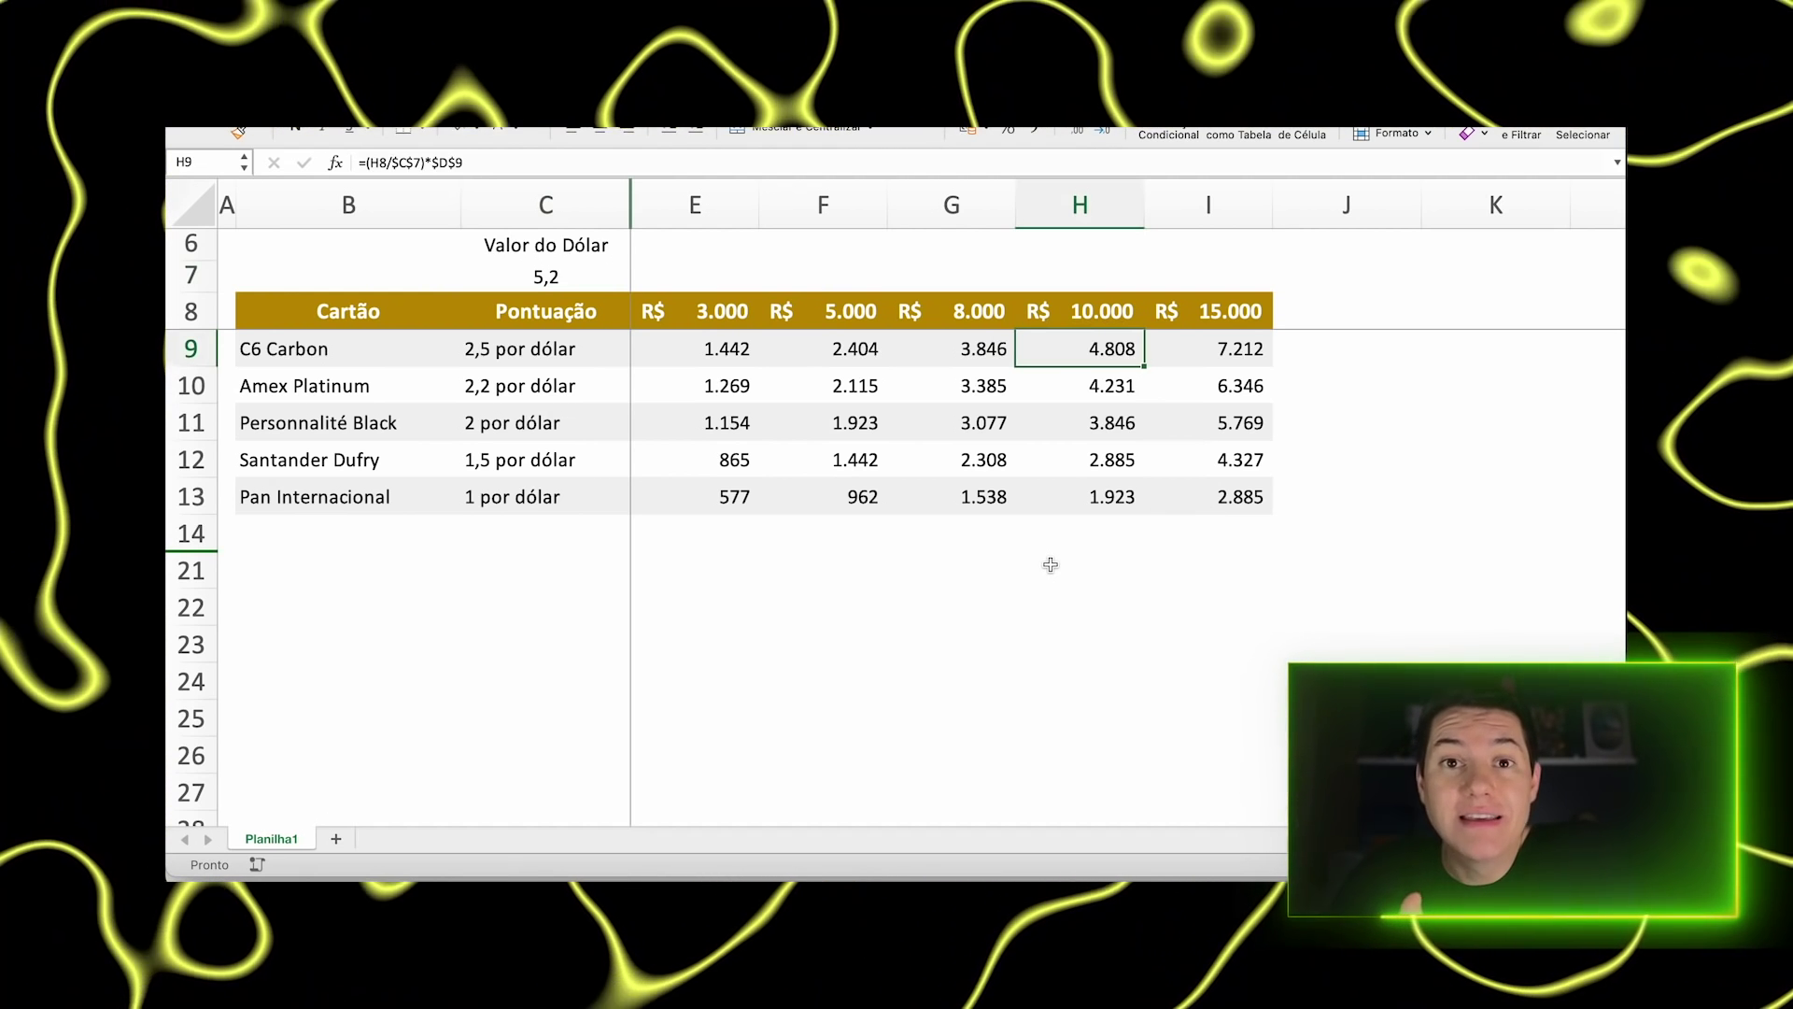
left_click(1076, 204)
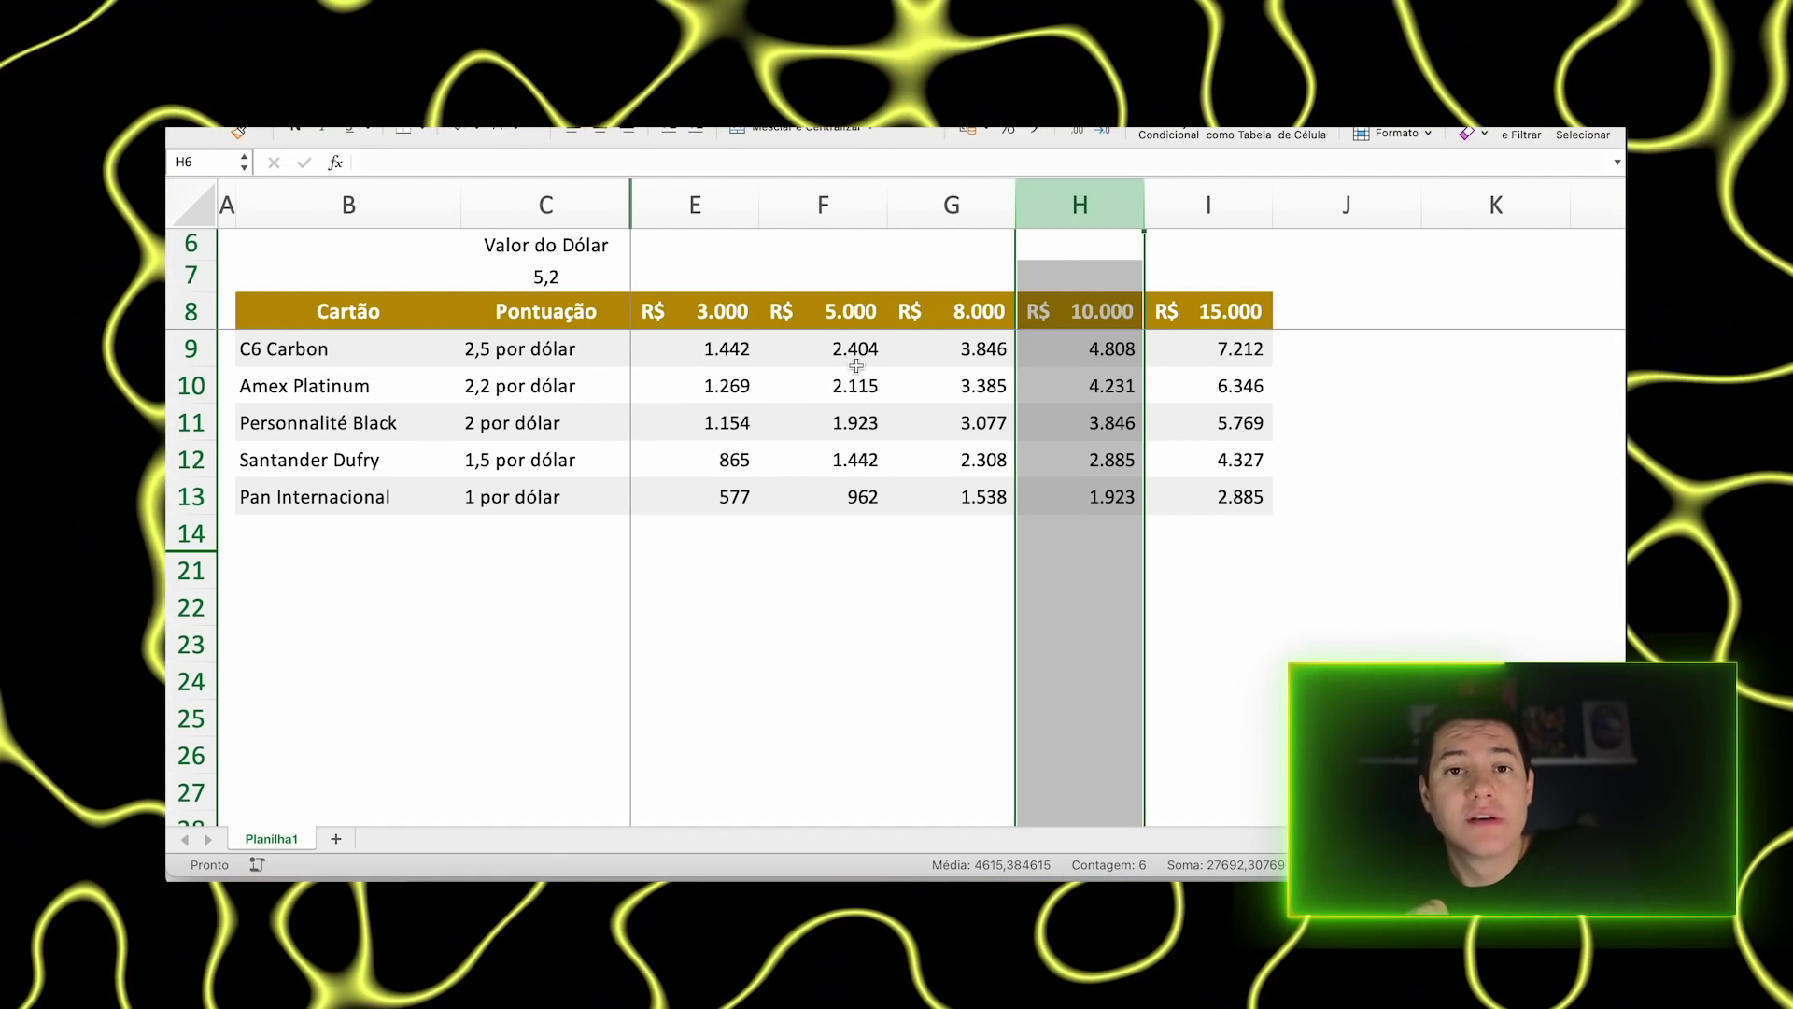
left_click(607, 279)
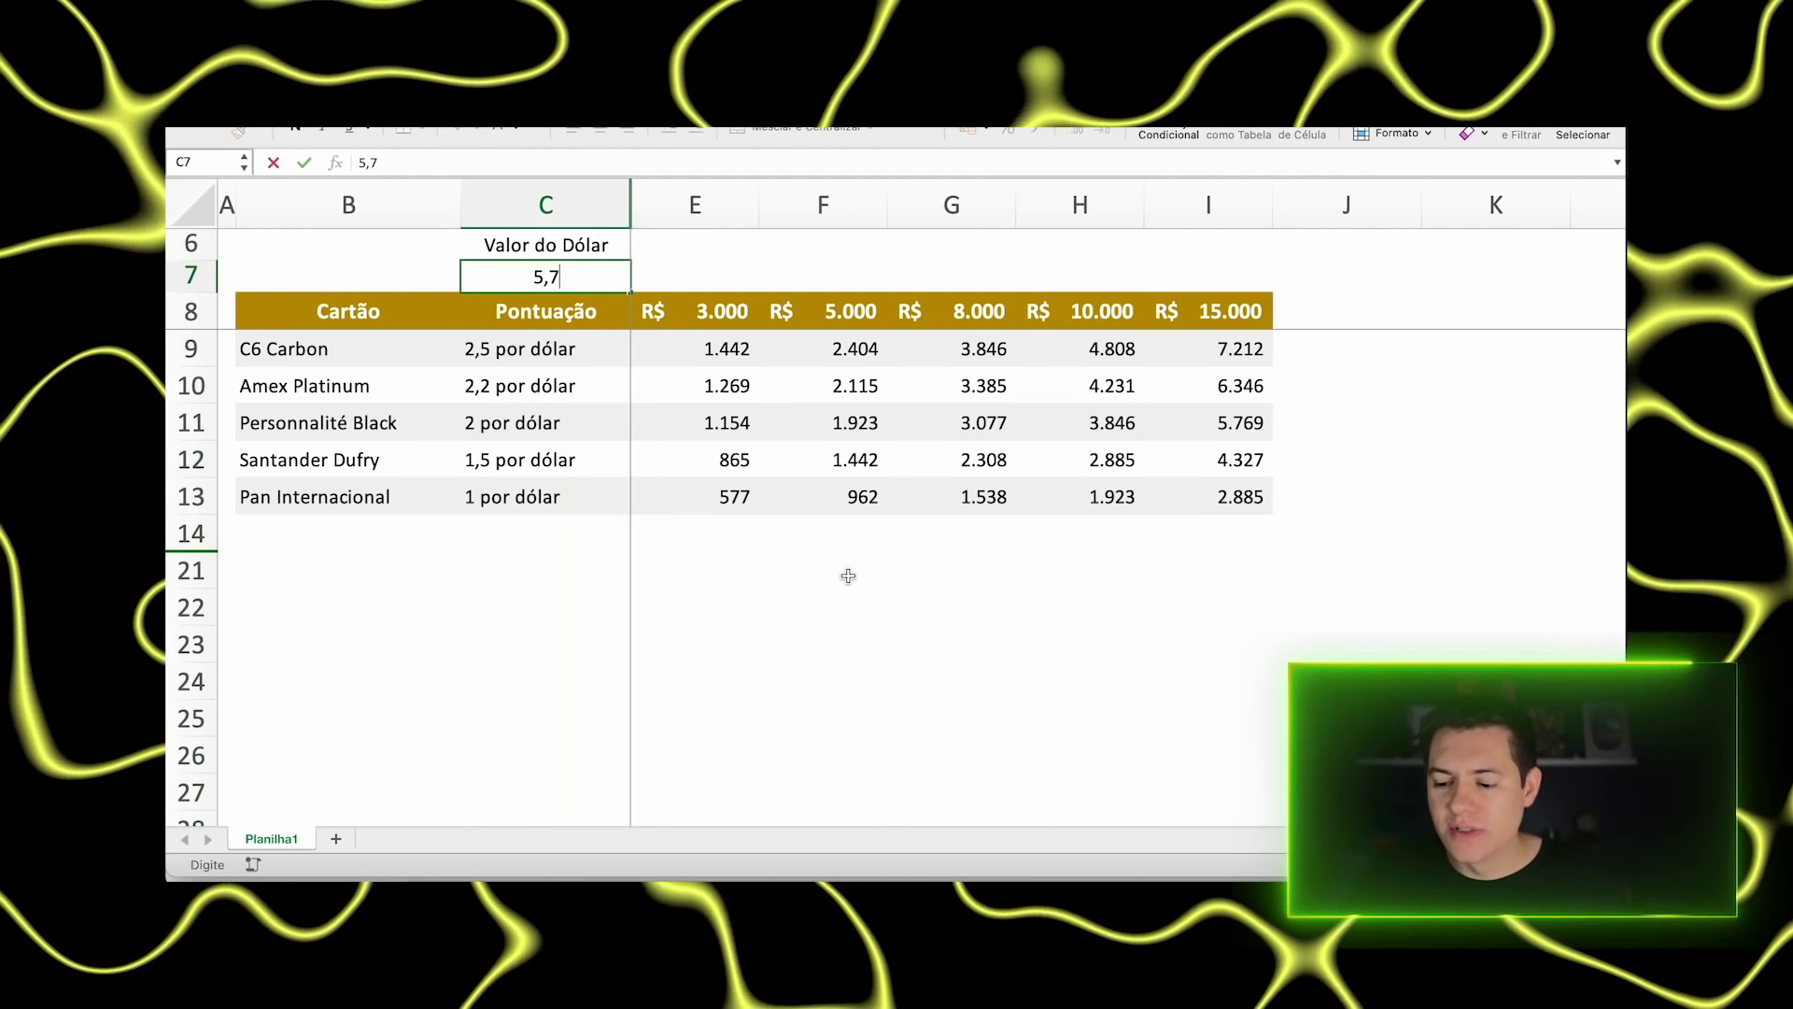
key("Return")
- Unhide the hidden rows 15 to 20 between rows 14 and 21
scroll(981, 499, "right", 5)
scroll(981, 499, "down", 1)
scroll(979, 497, "right", 1)
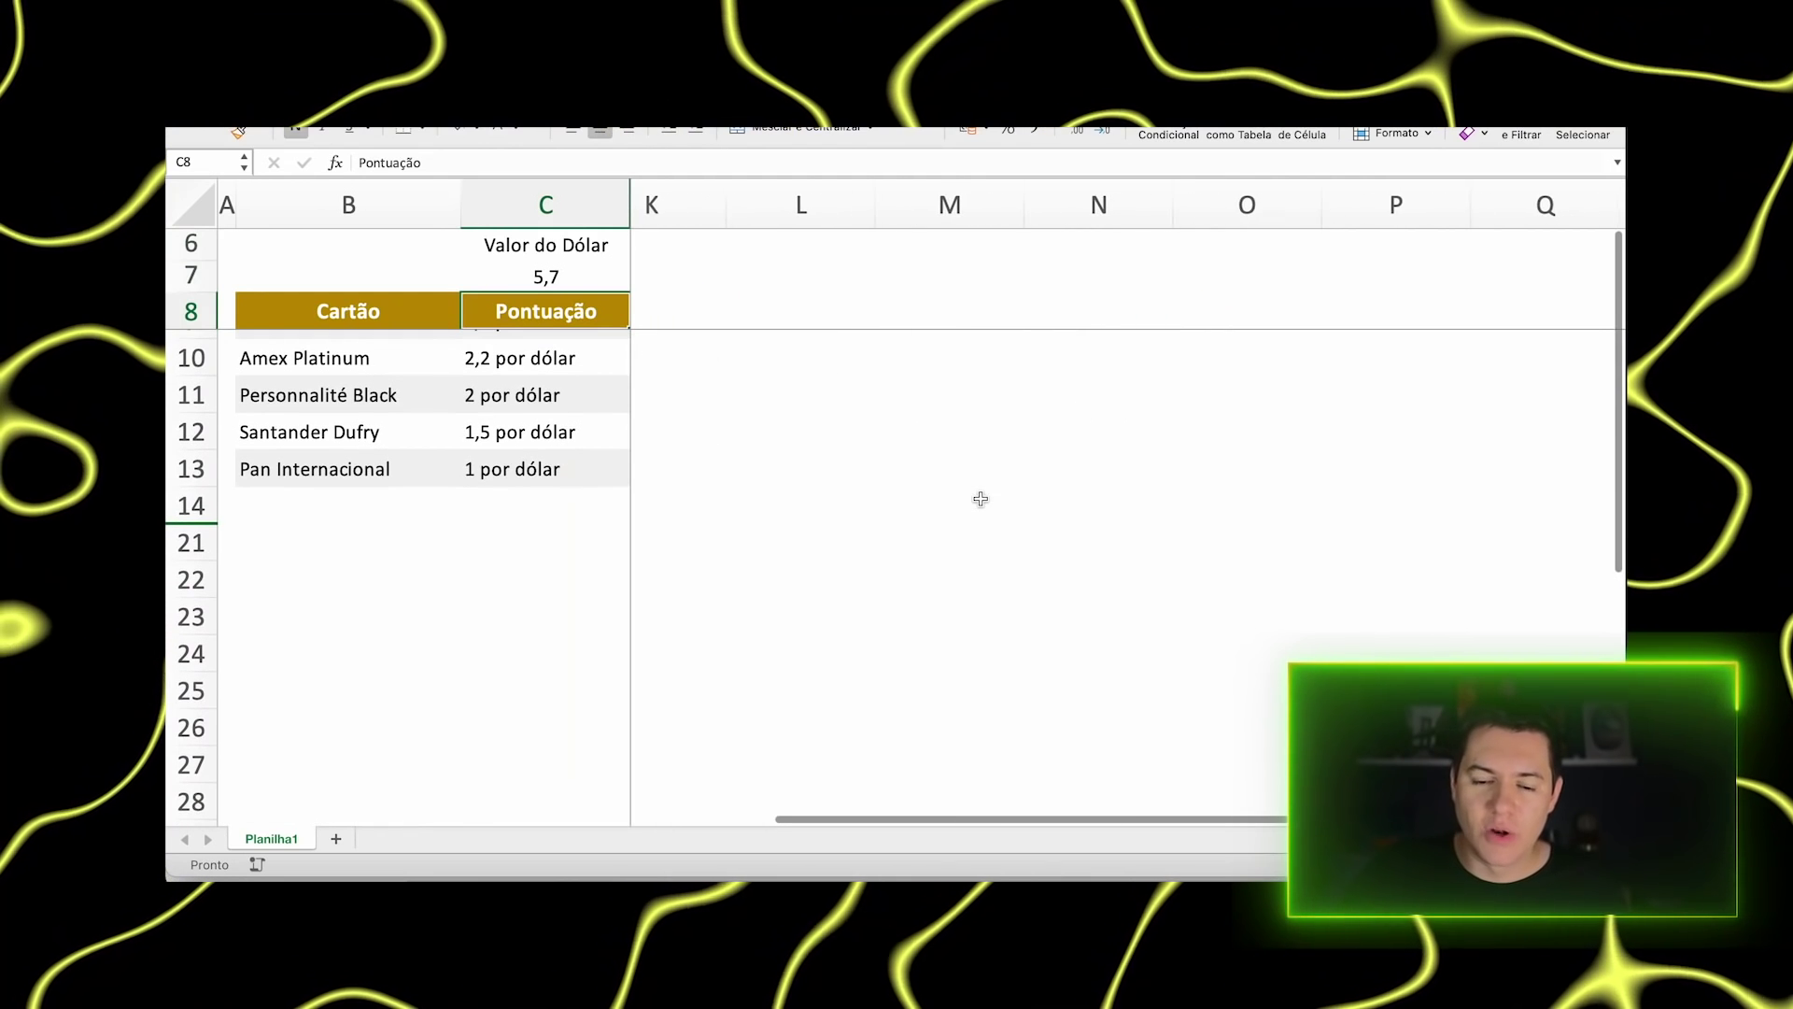
scroll(369, 493, "up", 1)
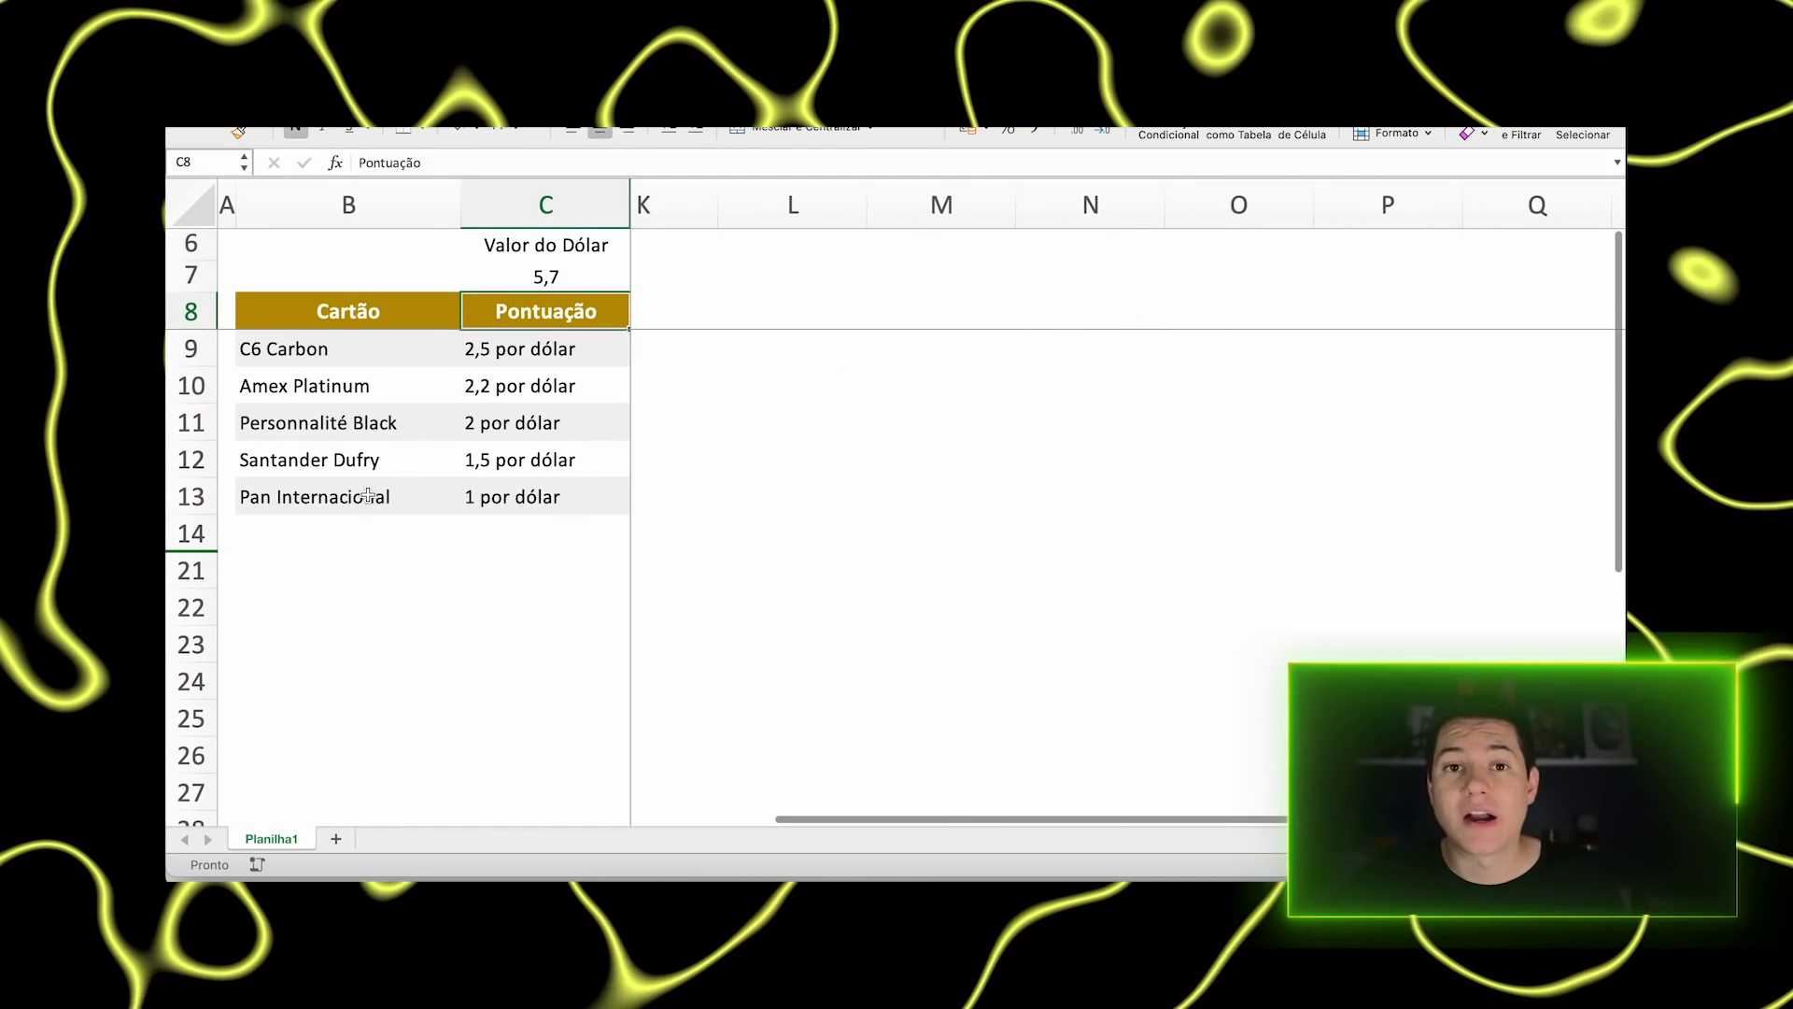
left_click_drag(191, 532, 197, 571)
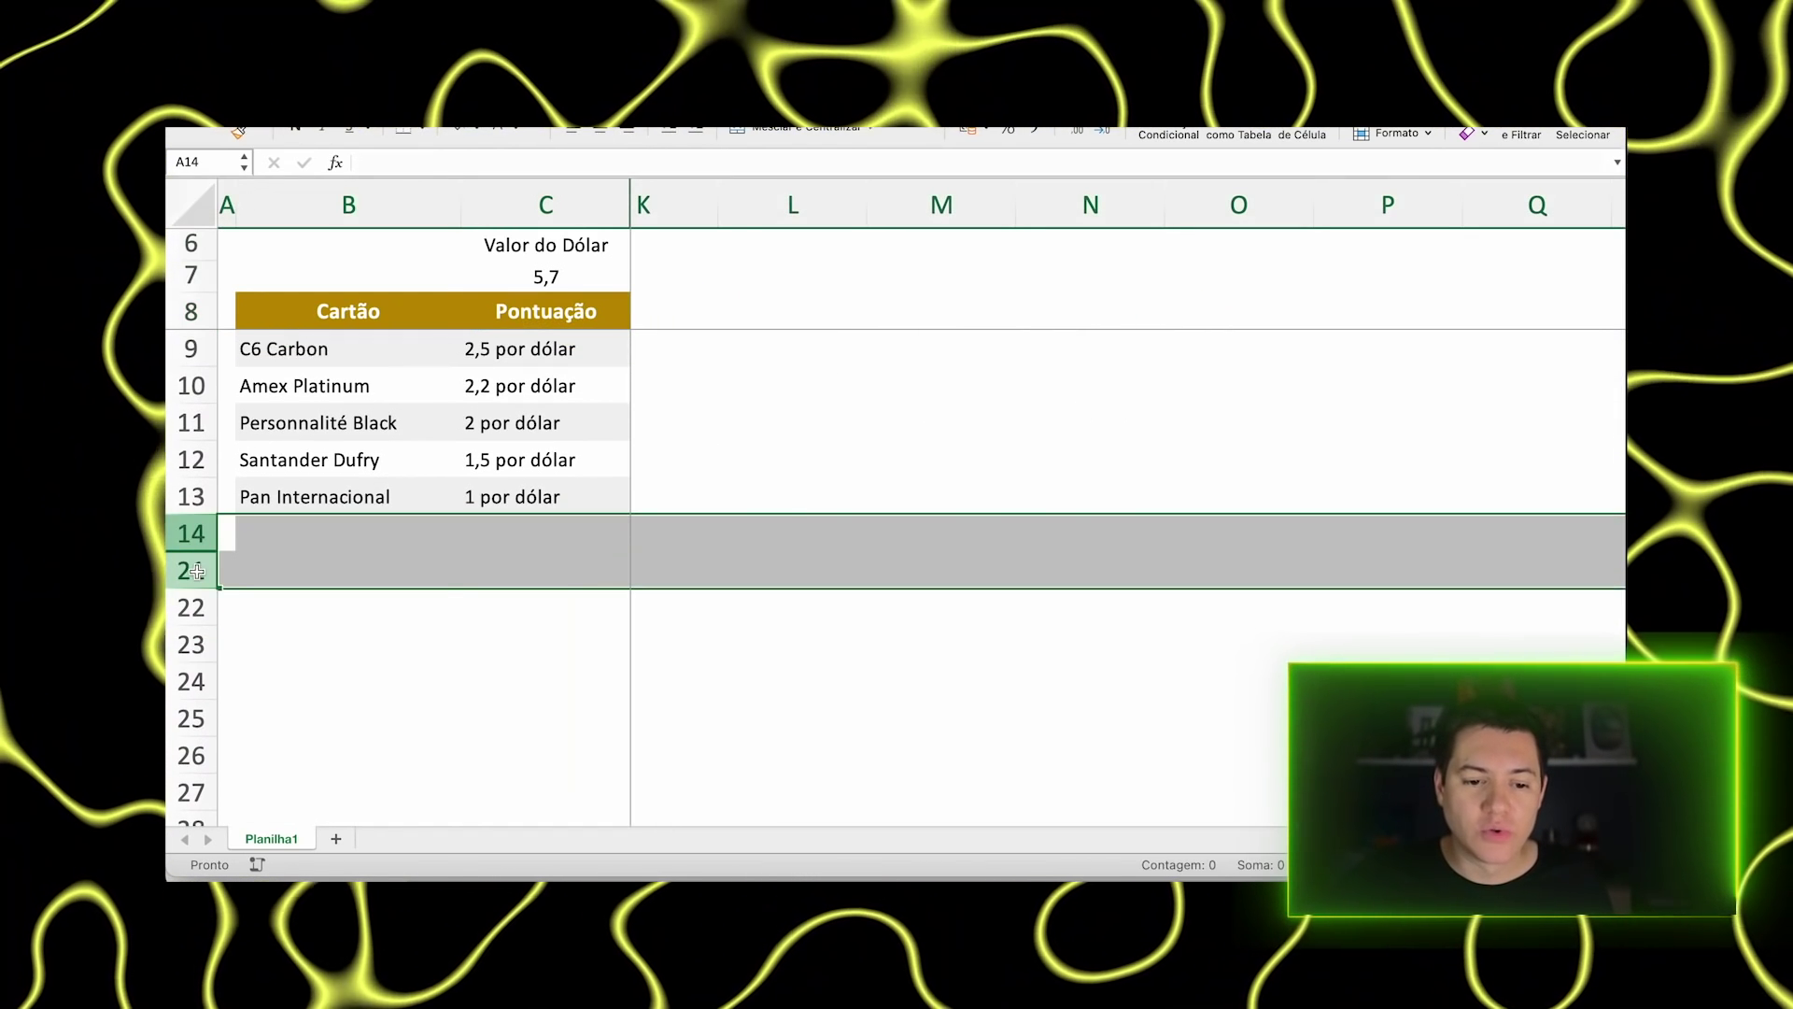
right_click(197, 572)
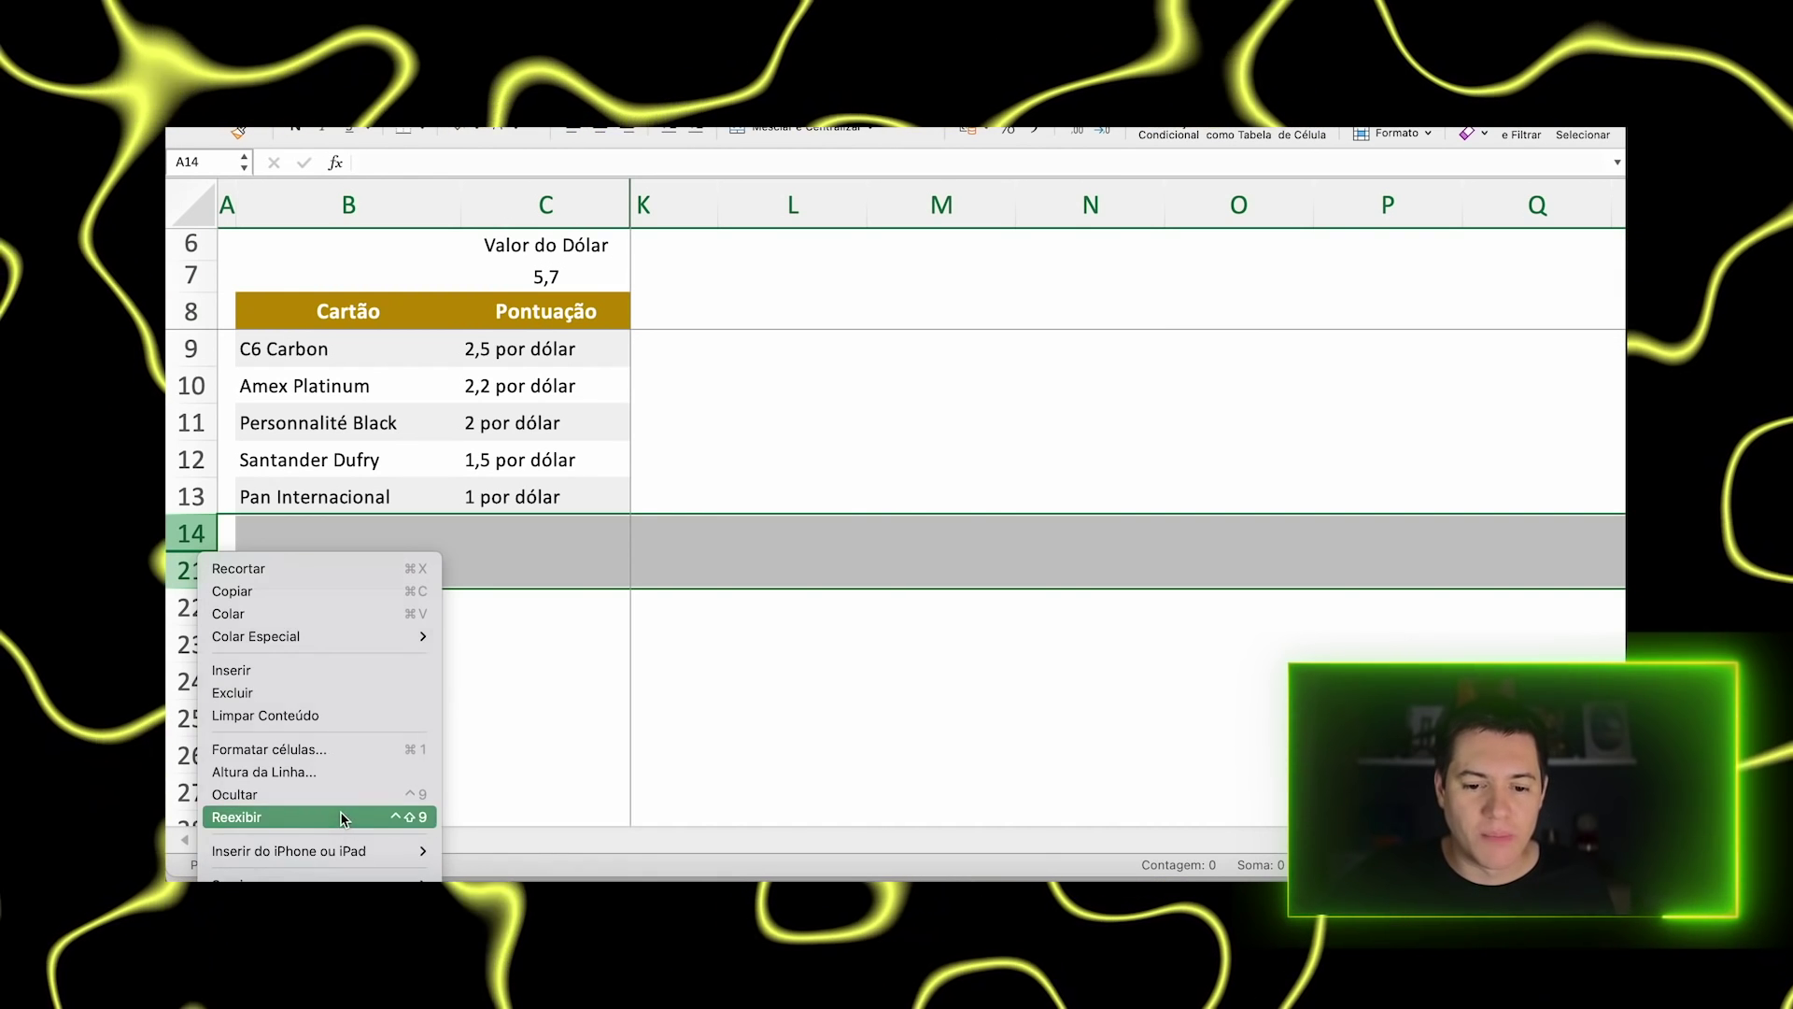
left_click(342, 818)
left_click(858, 690)
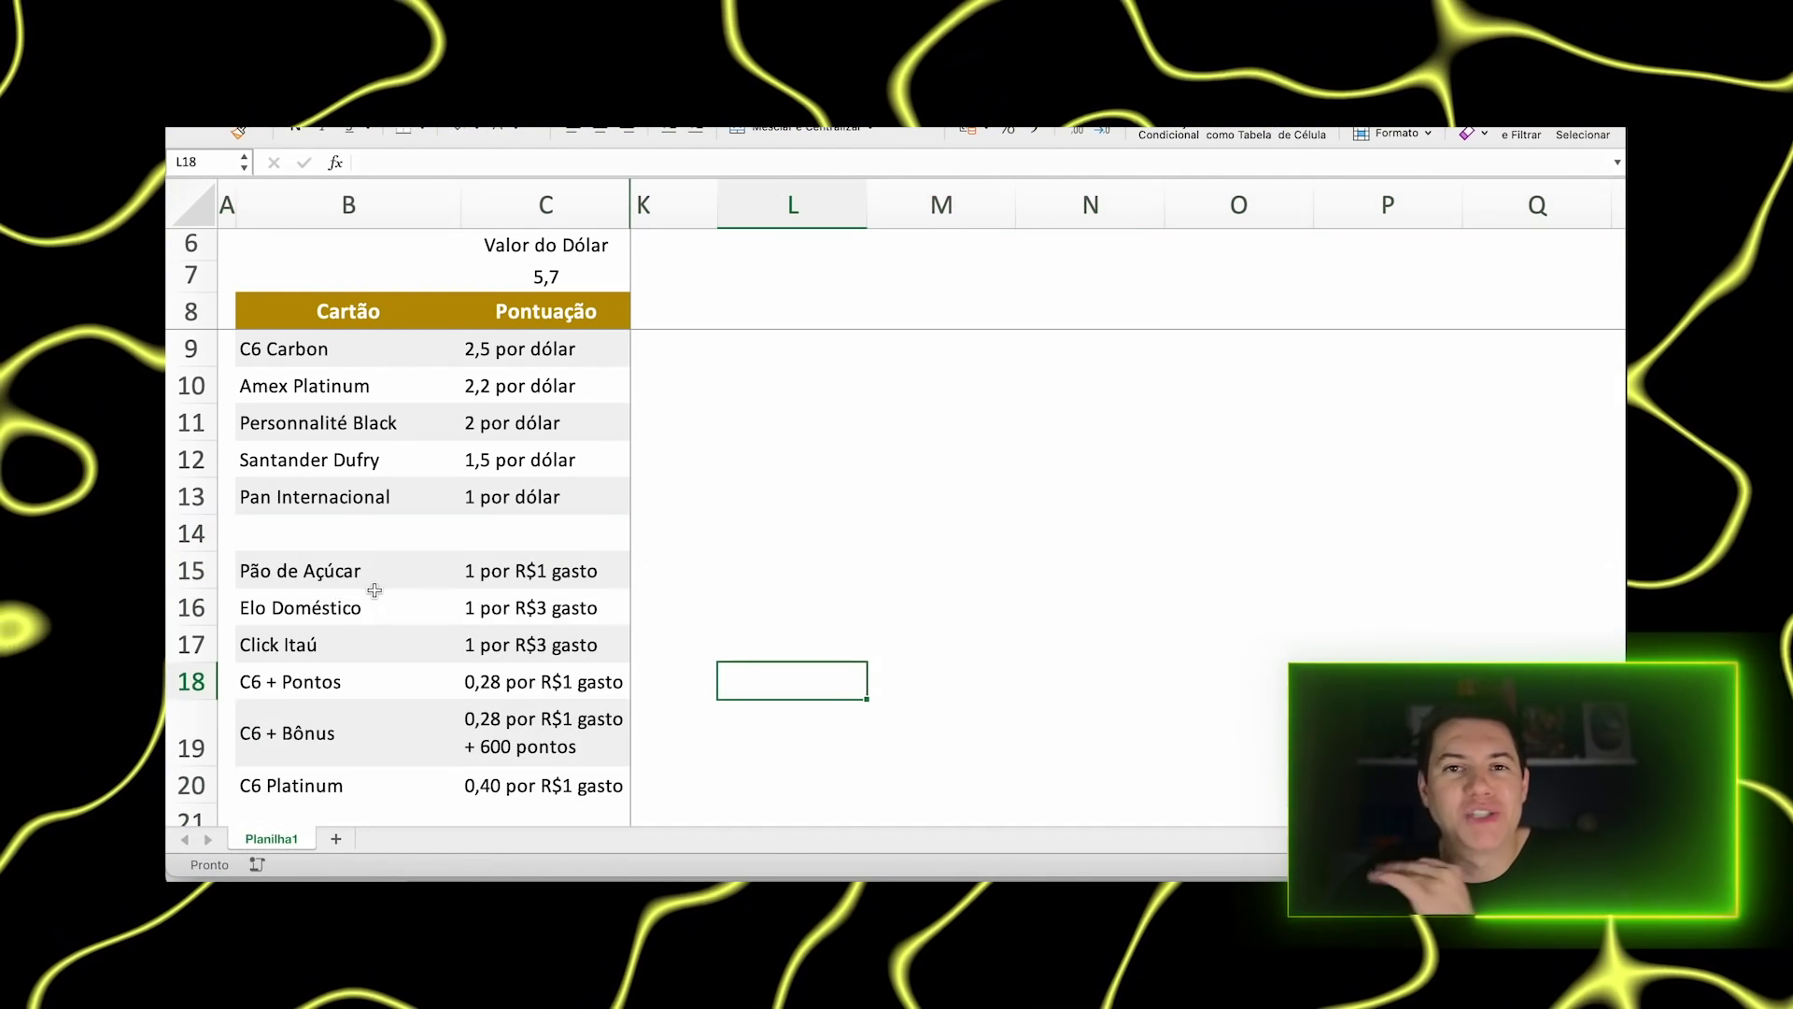
- Review the per-real points rules from Pão de Açúcar to C6 Platinum, and select columns C to E to show their points by spending
left_click(512, 589)
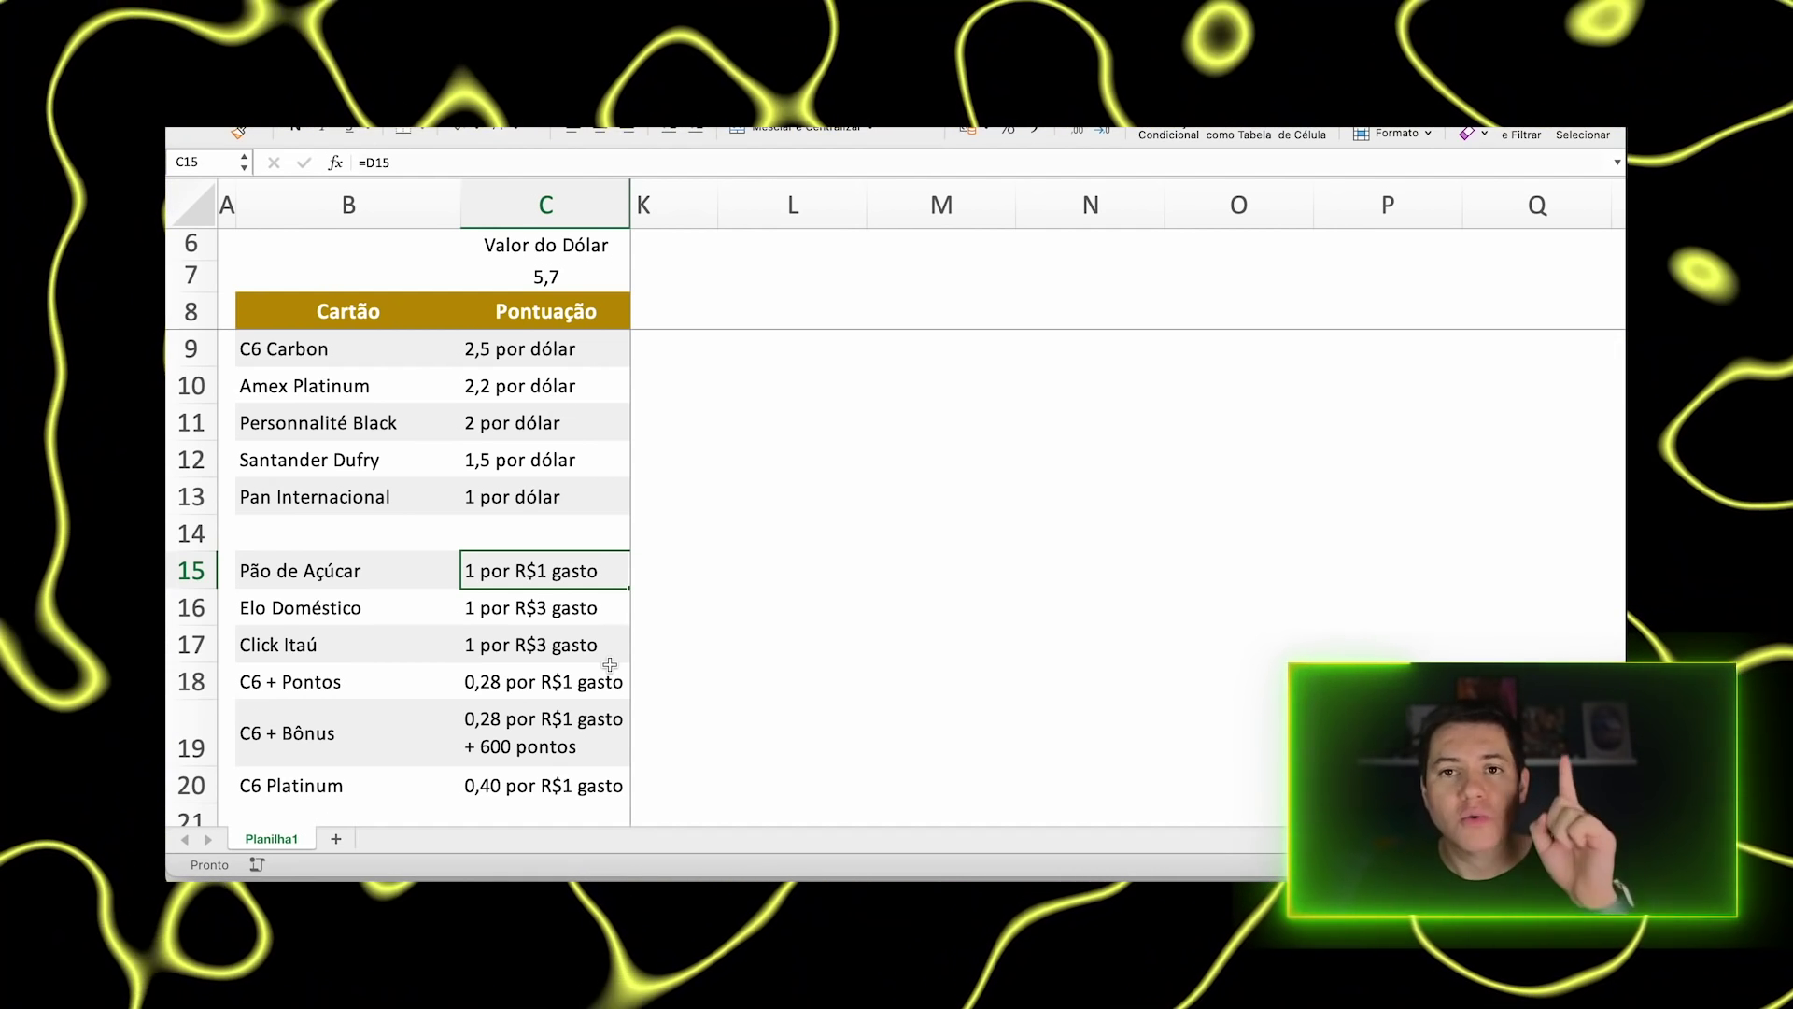
key("Down")
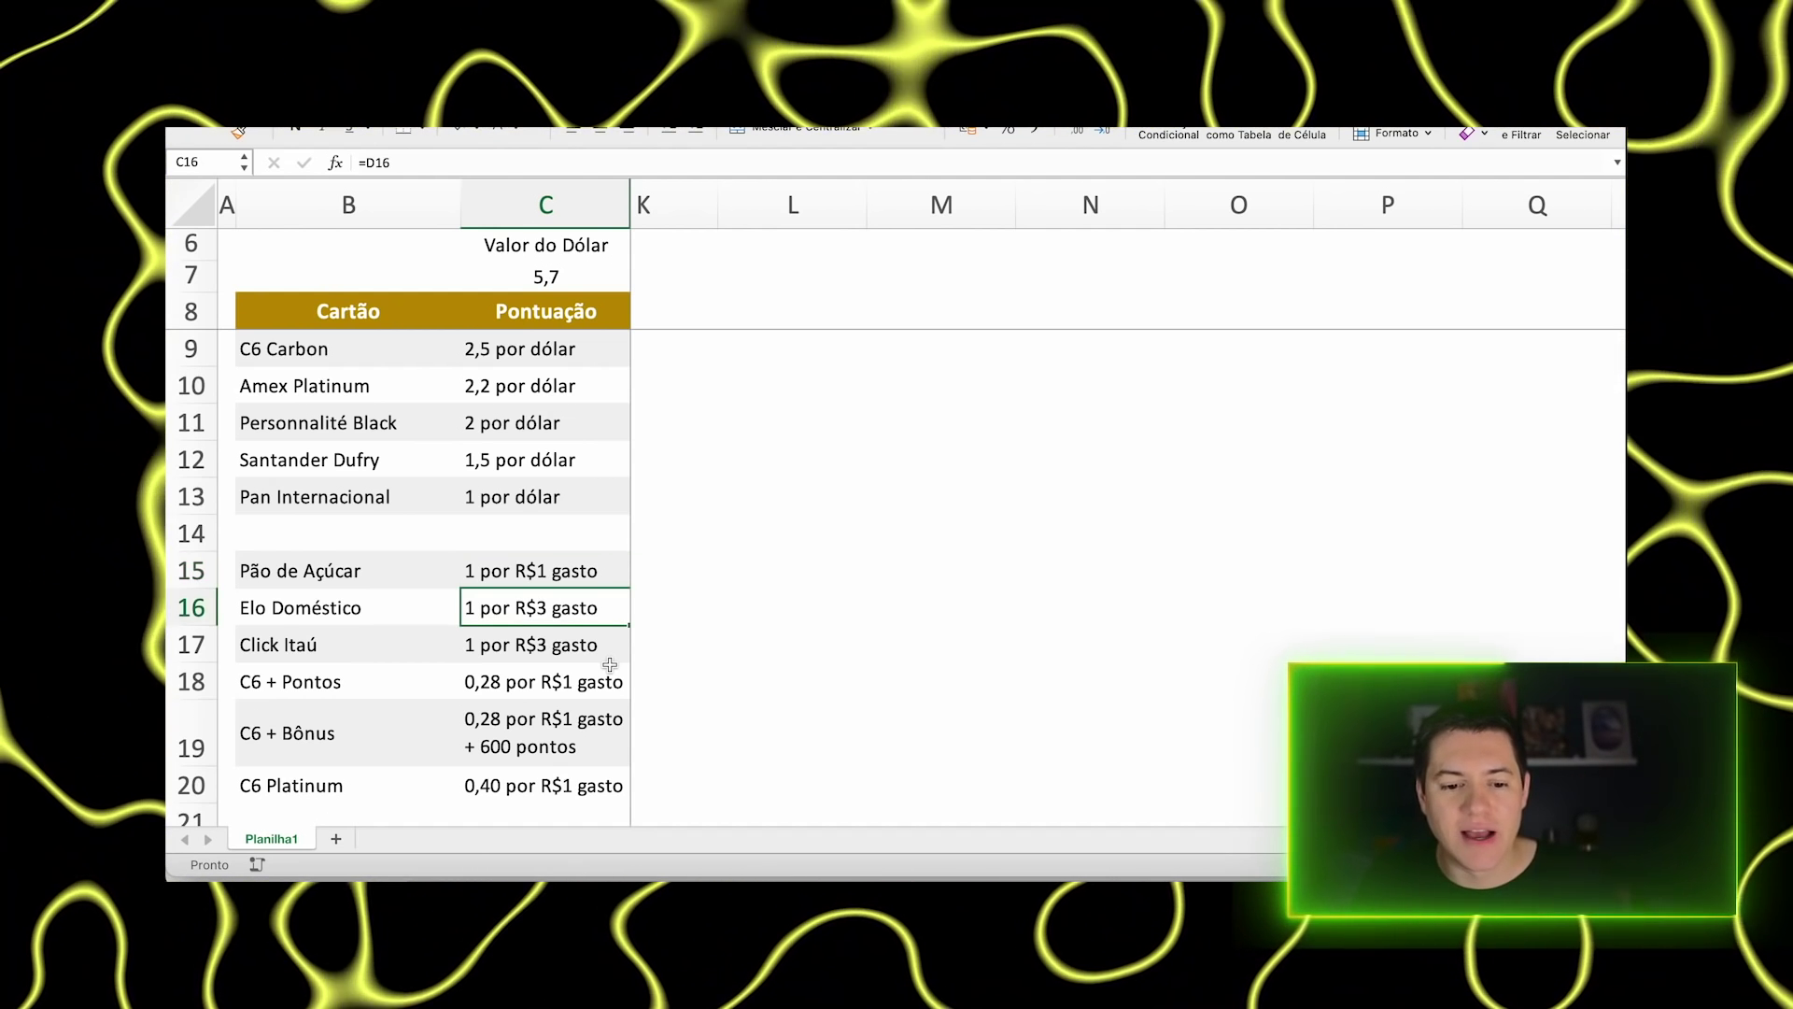
key("Down")
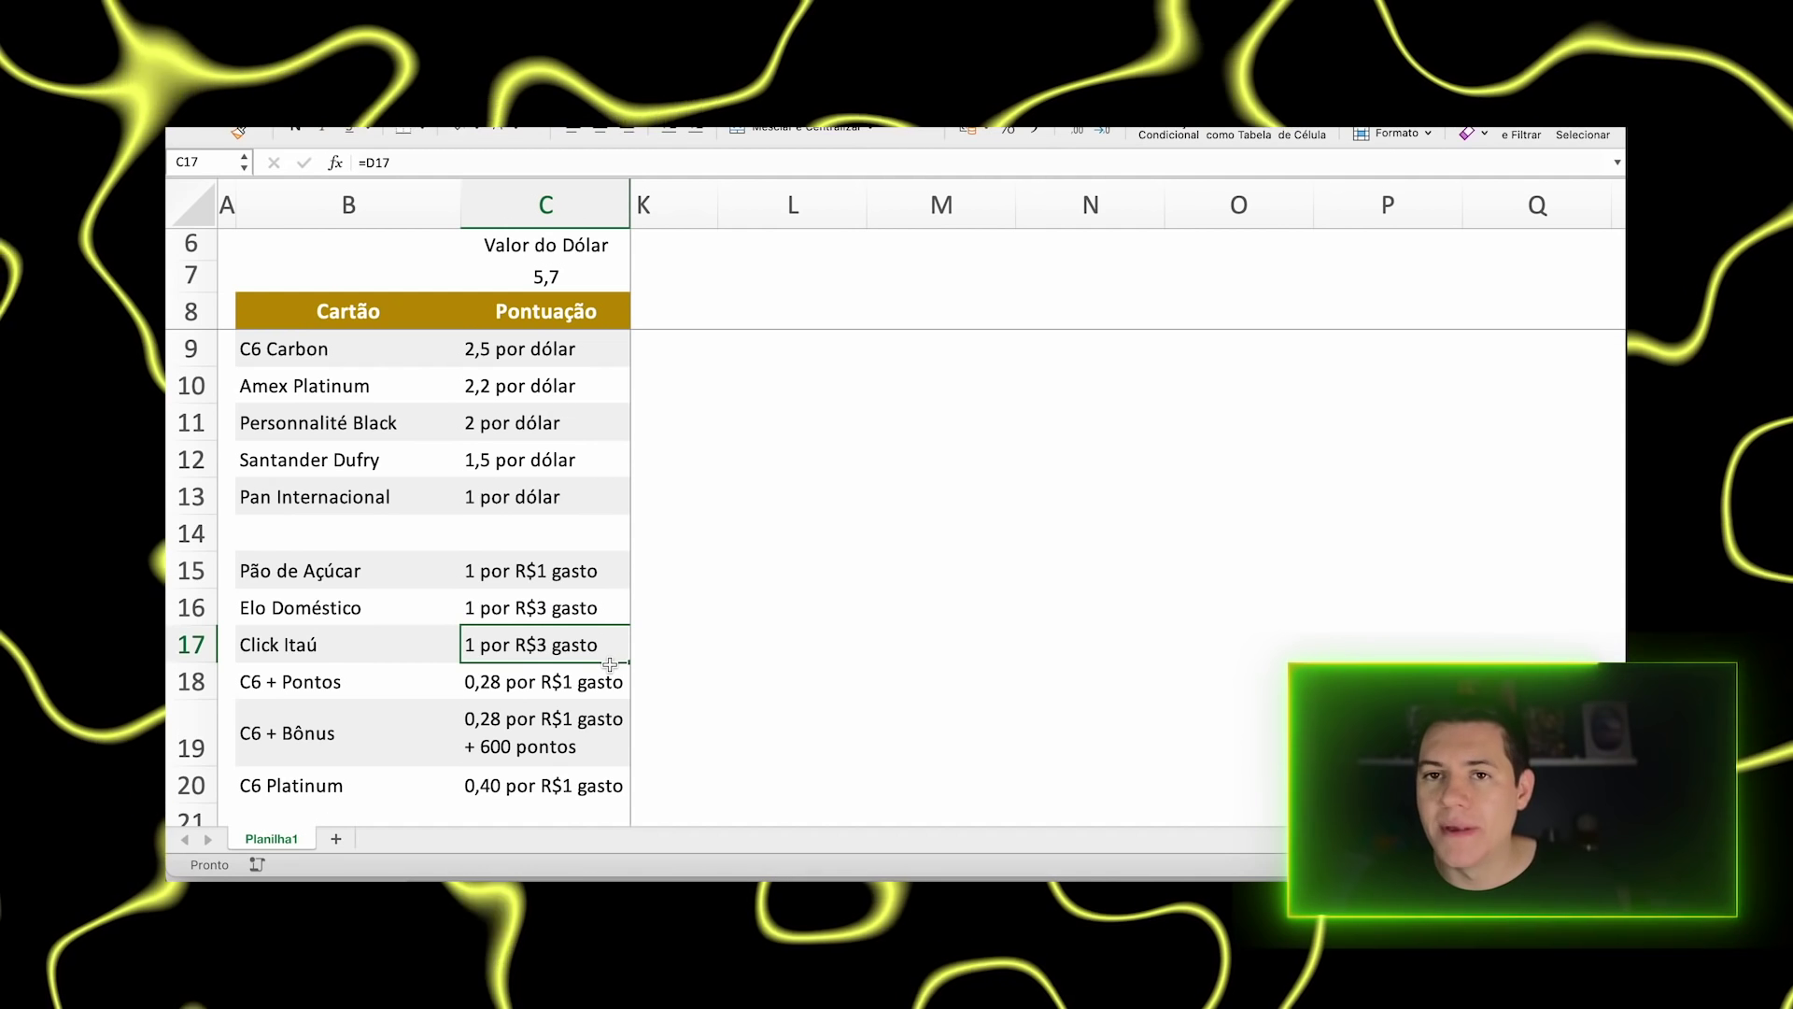
key("Down")
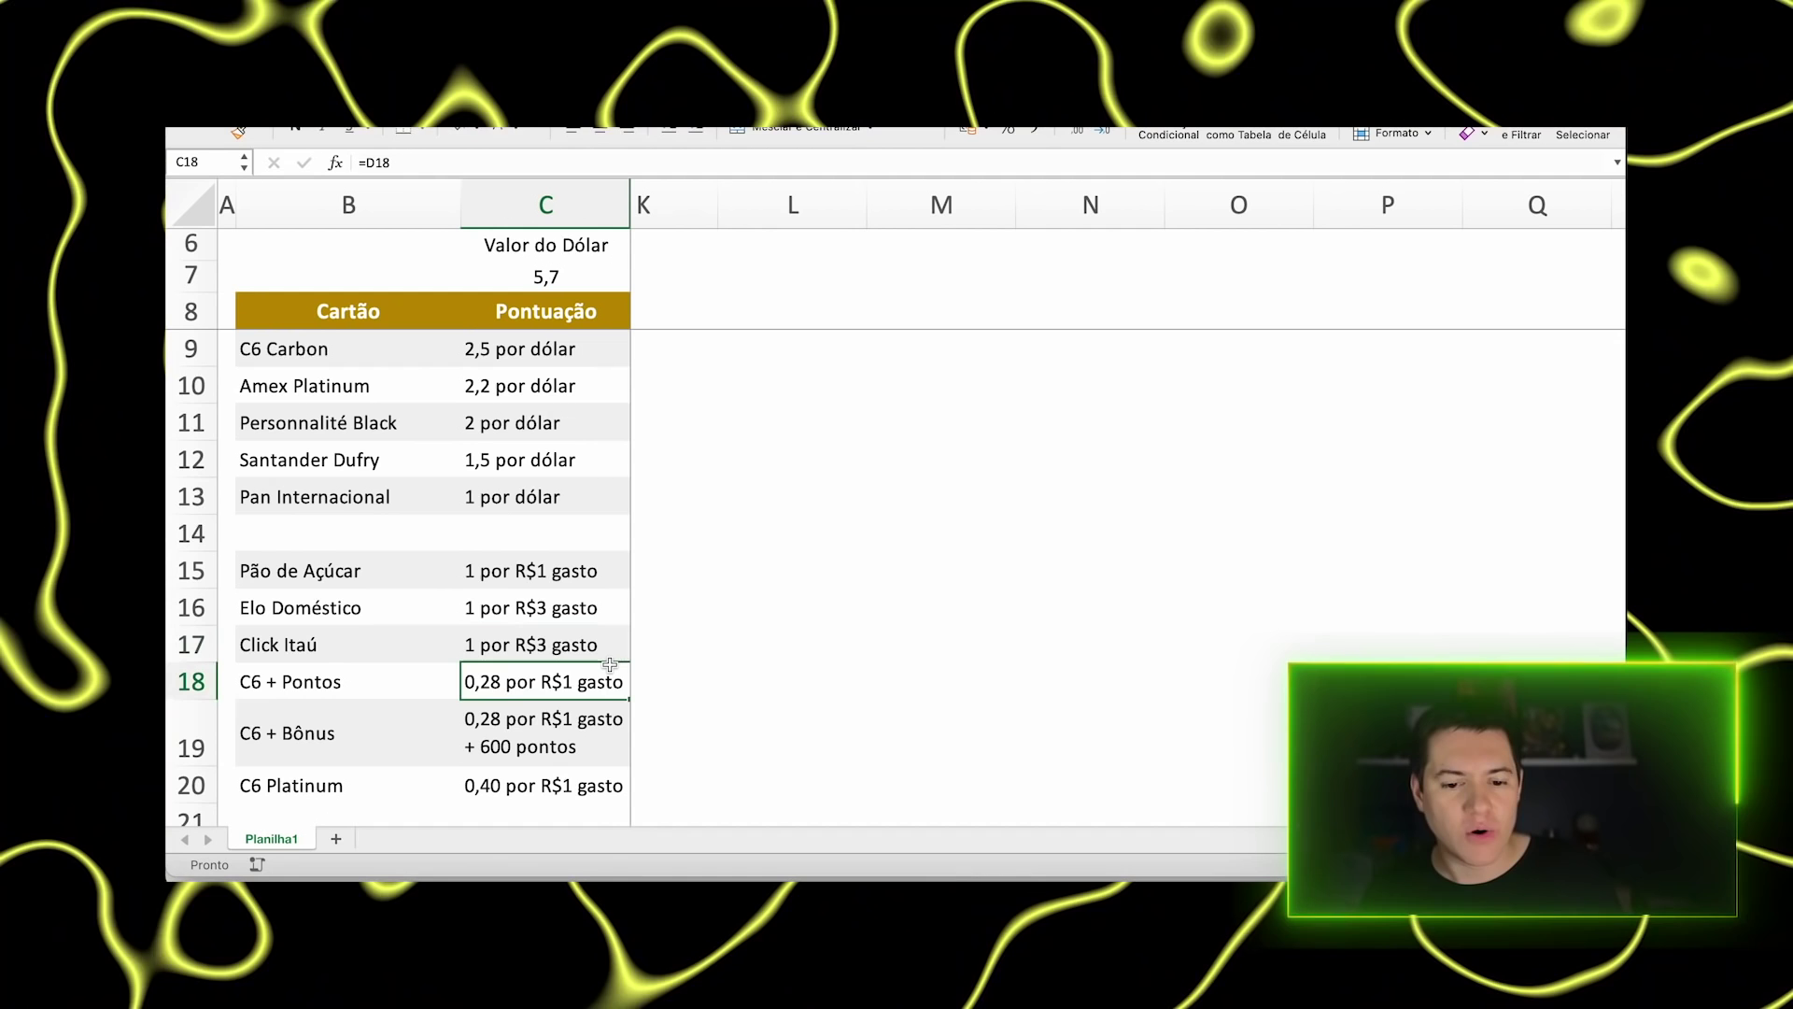
key("Down")
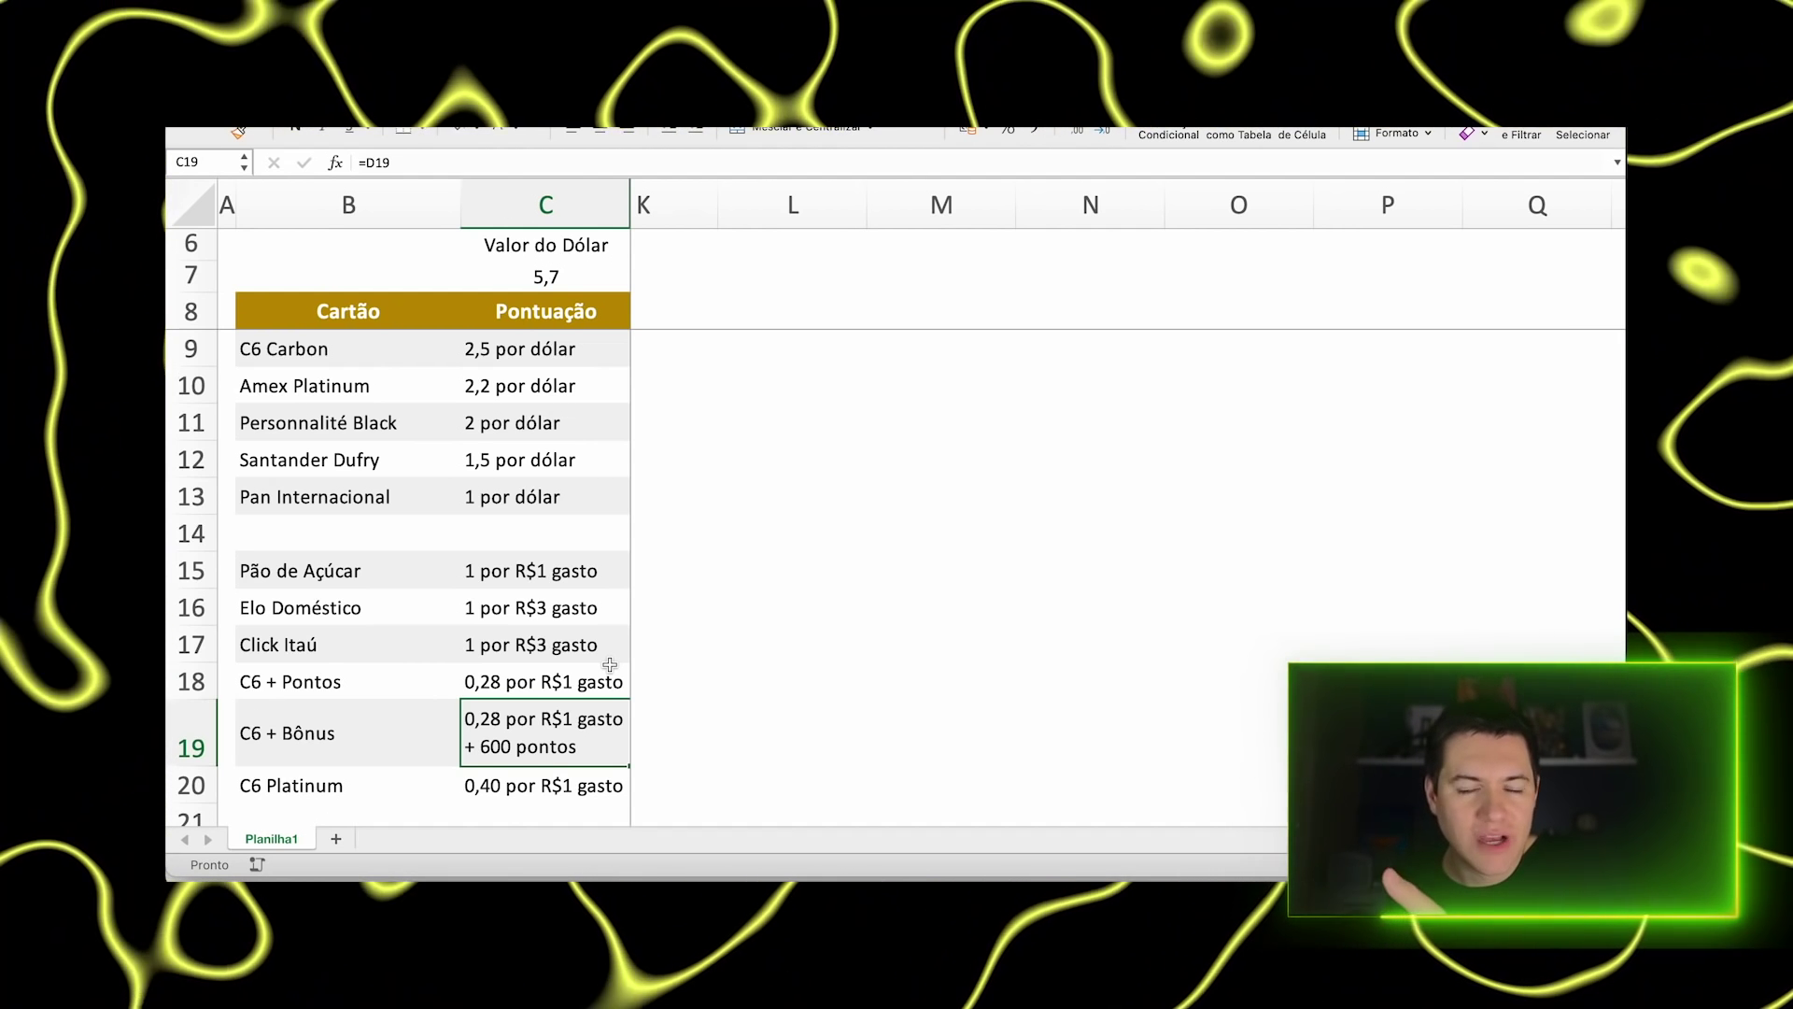
key("Down")
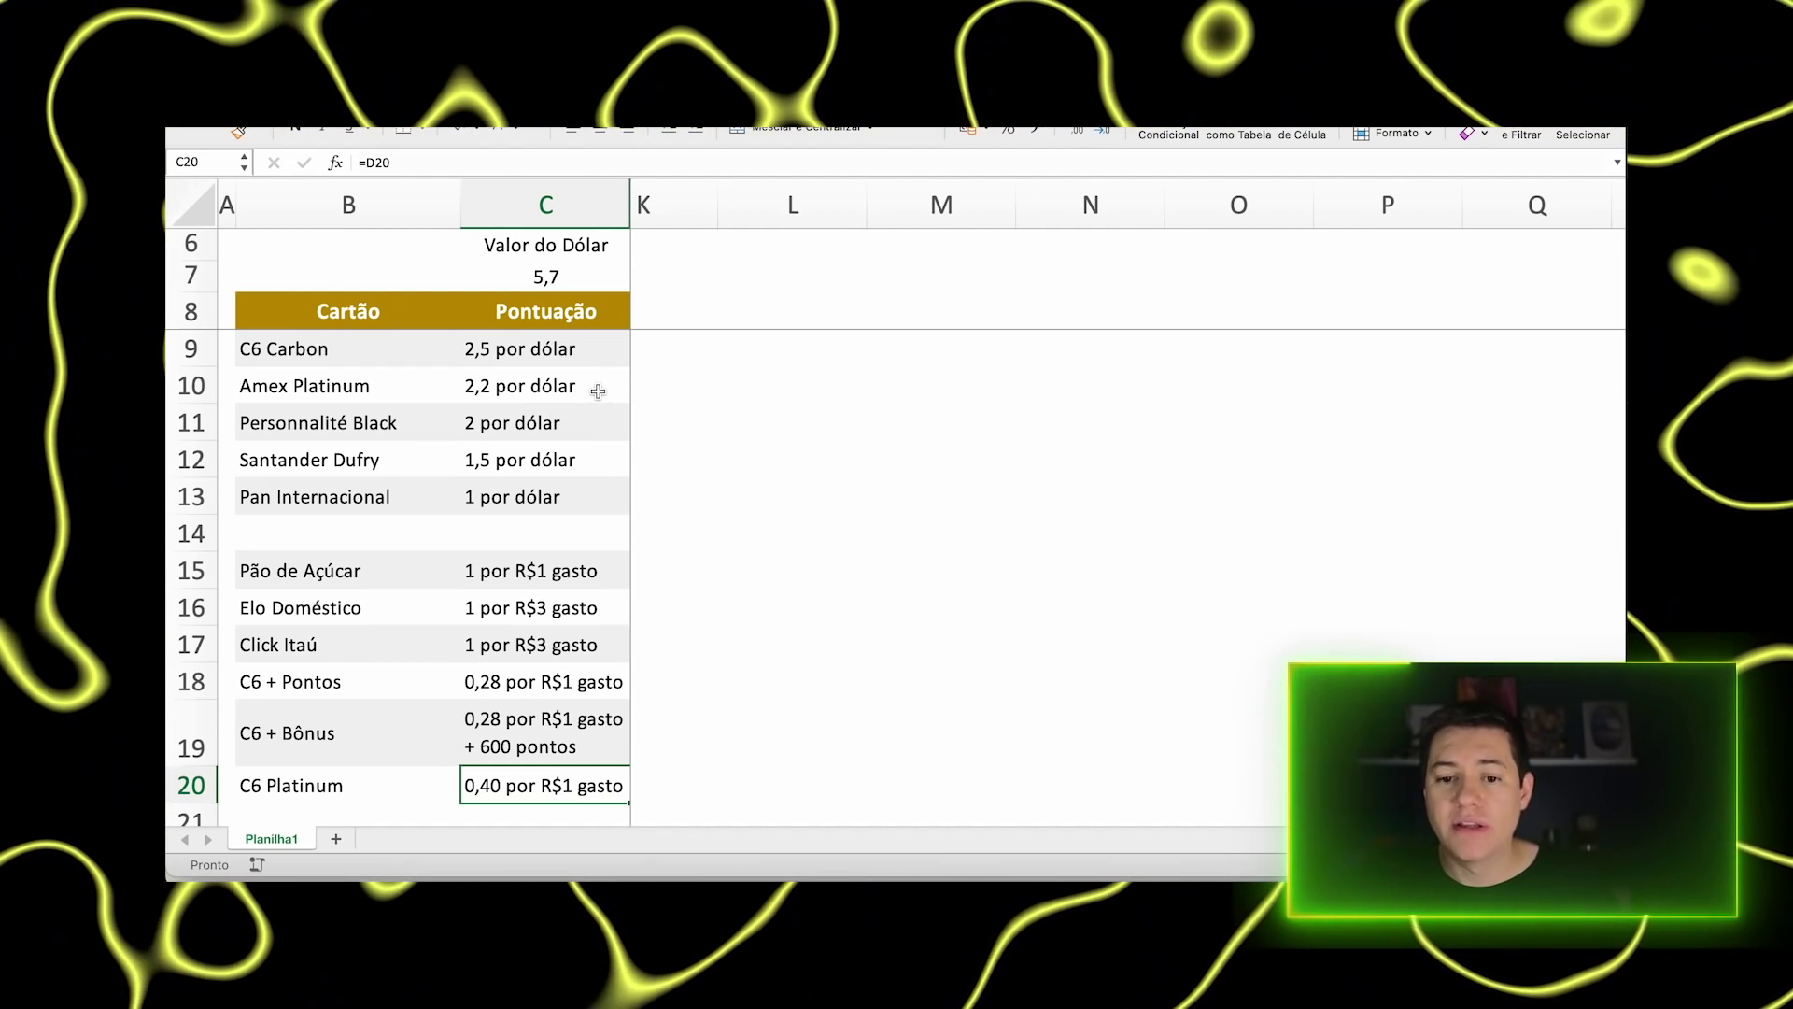
left_click(593, 194)
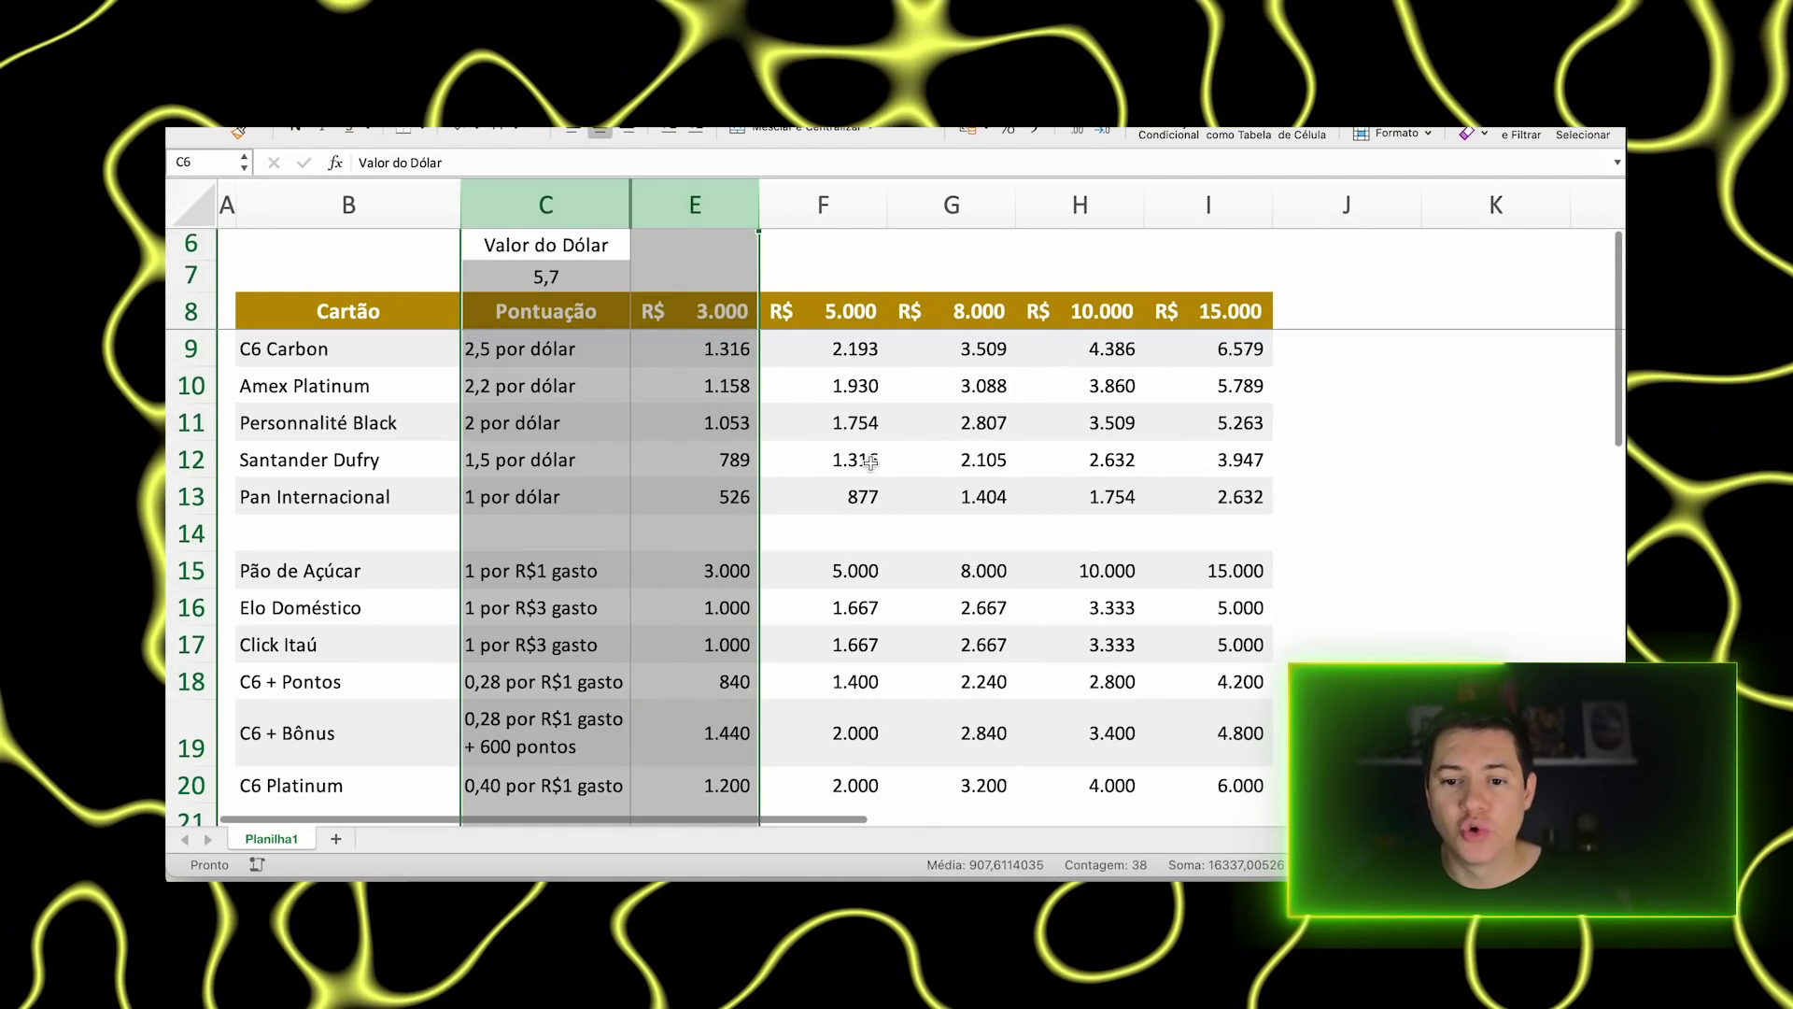
- Apply a green-white color scale to the R$ 3.000 points in E9:E20, from C6 Carbon to C6 Platinum
left_click(823, 386)
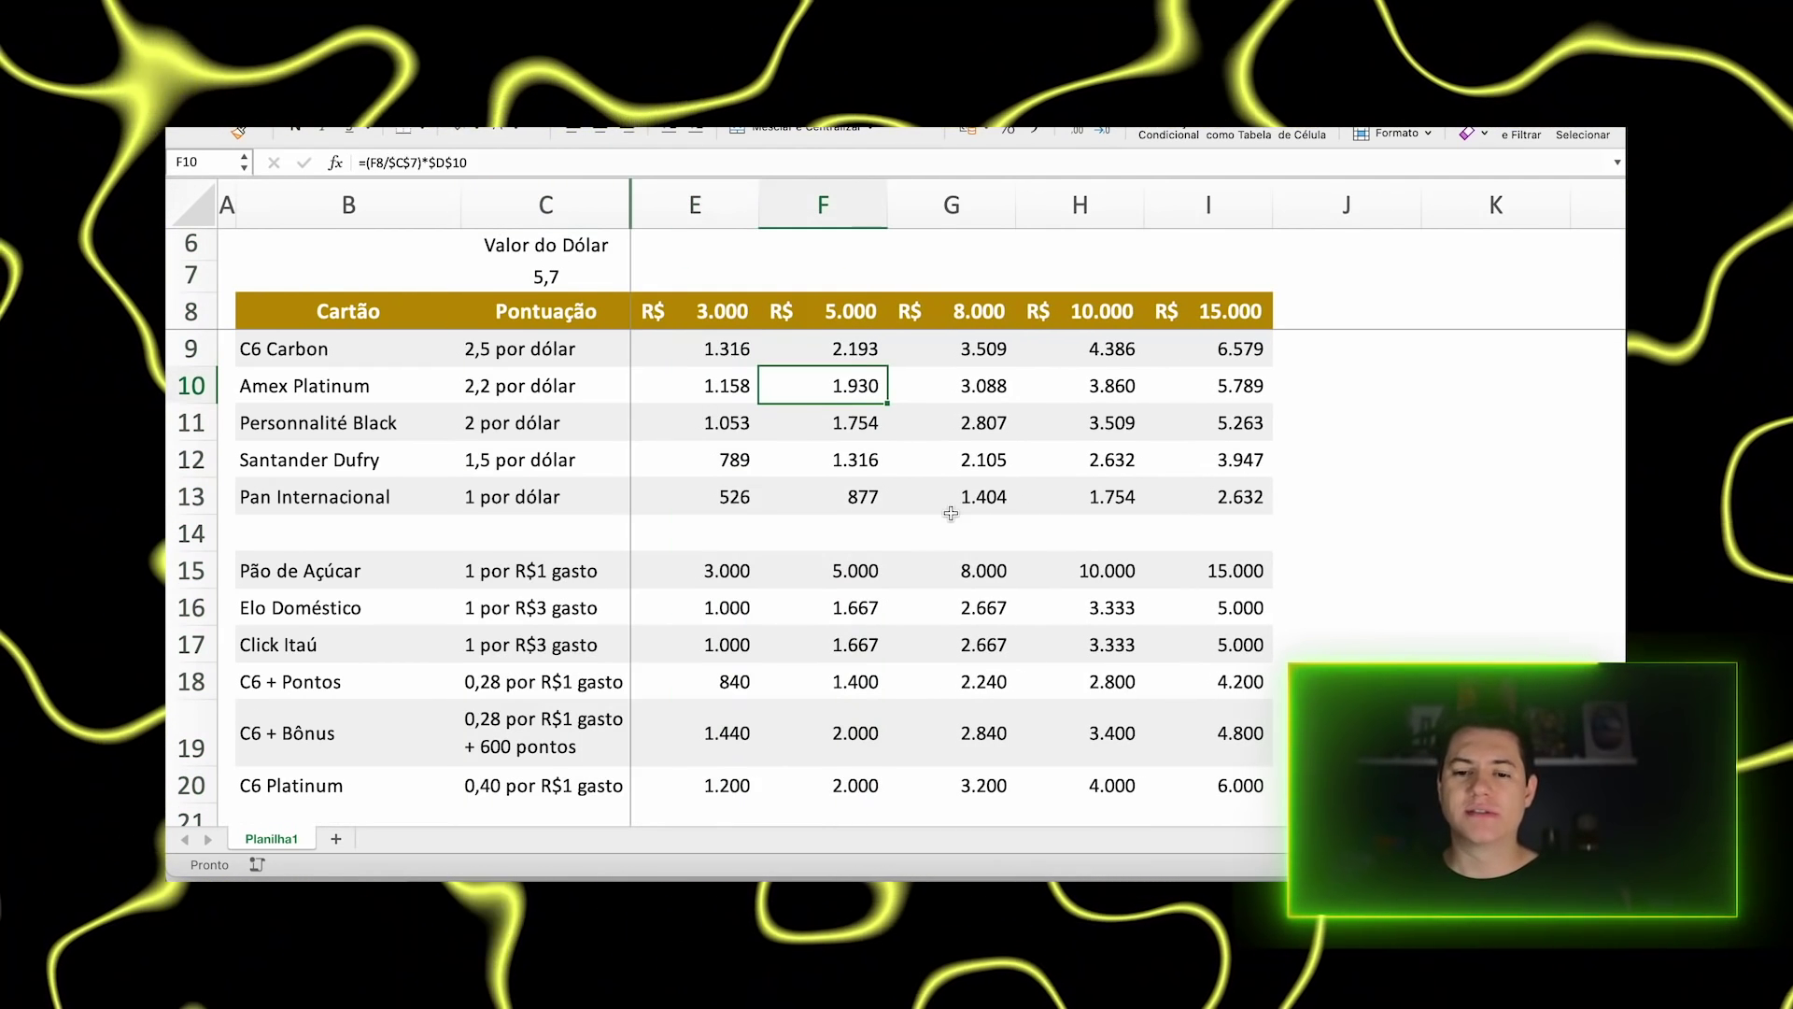
left_click_drag(736, 571, 1235, 558)
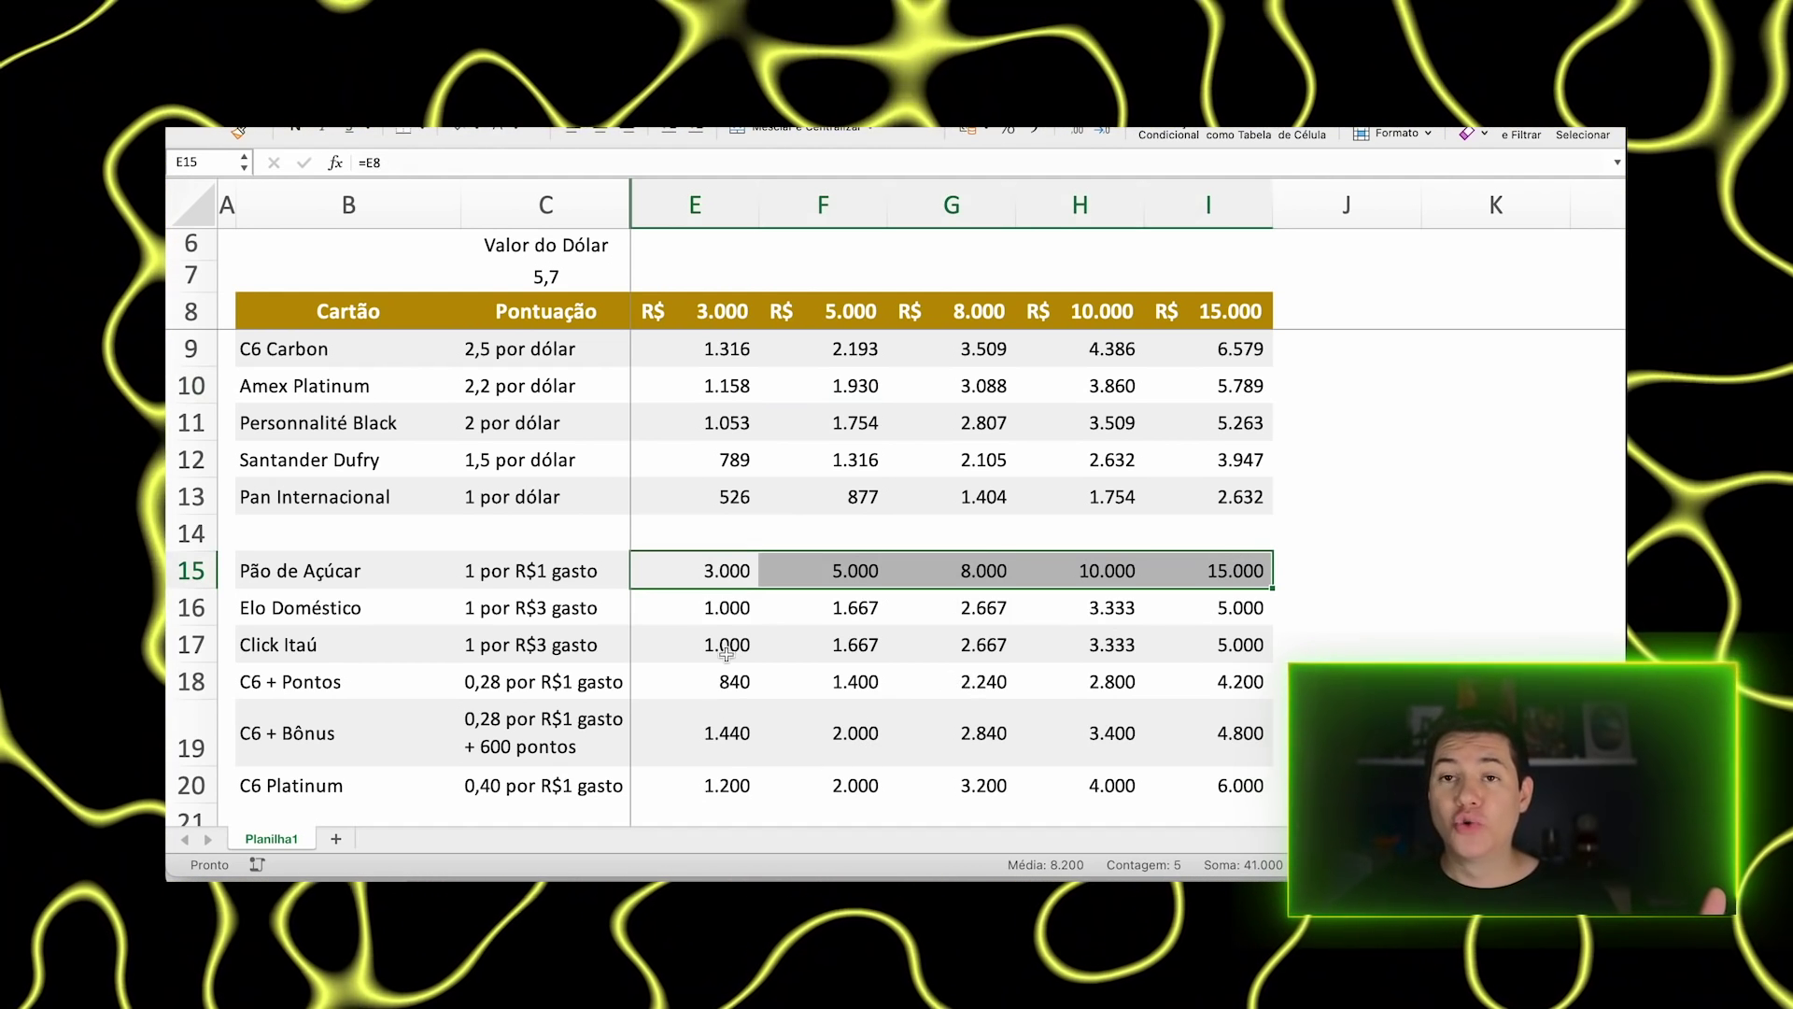
left_click_drag(710, 349, 747, 783)
left_click(1192, 131)
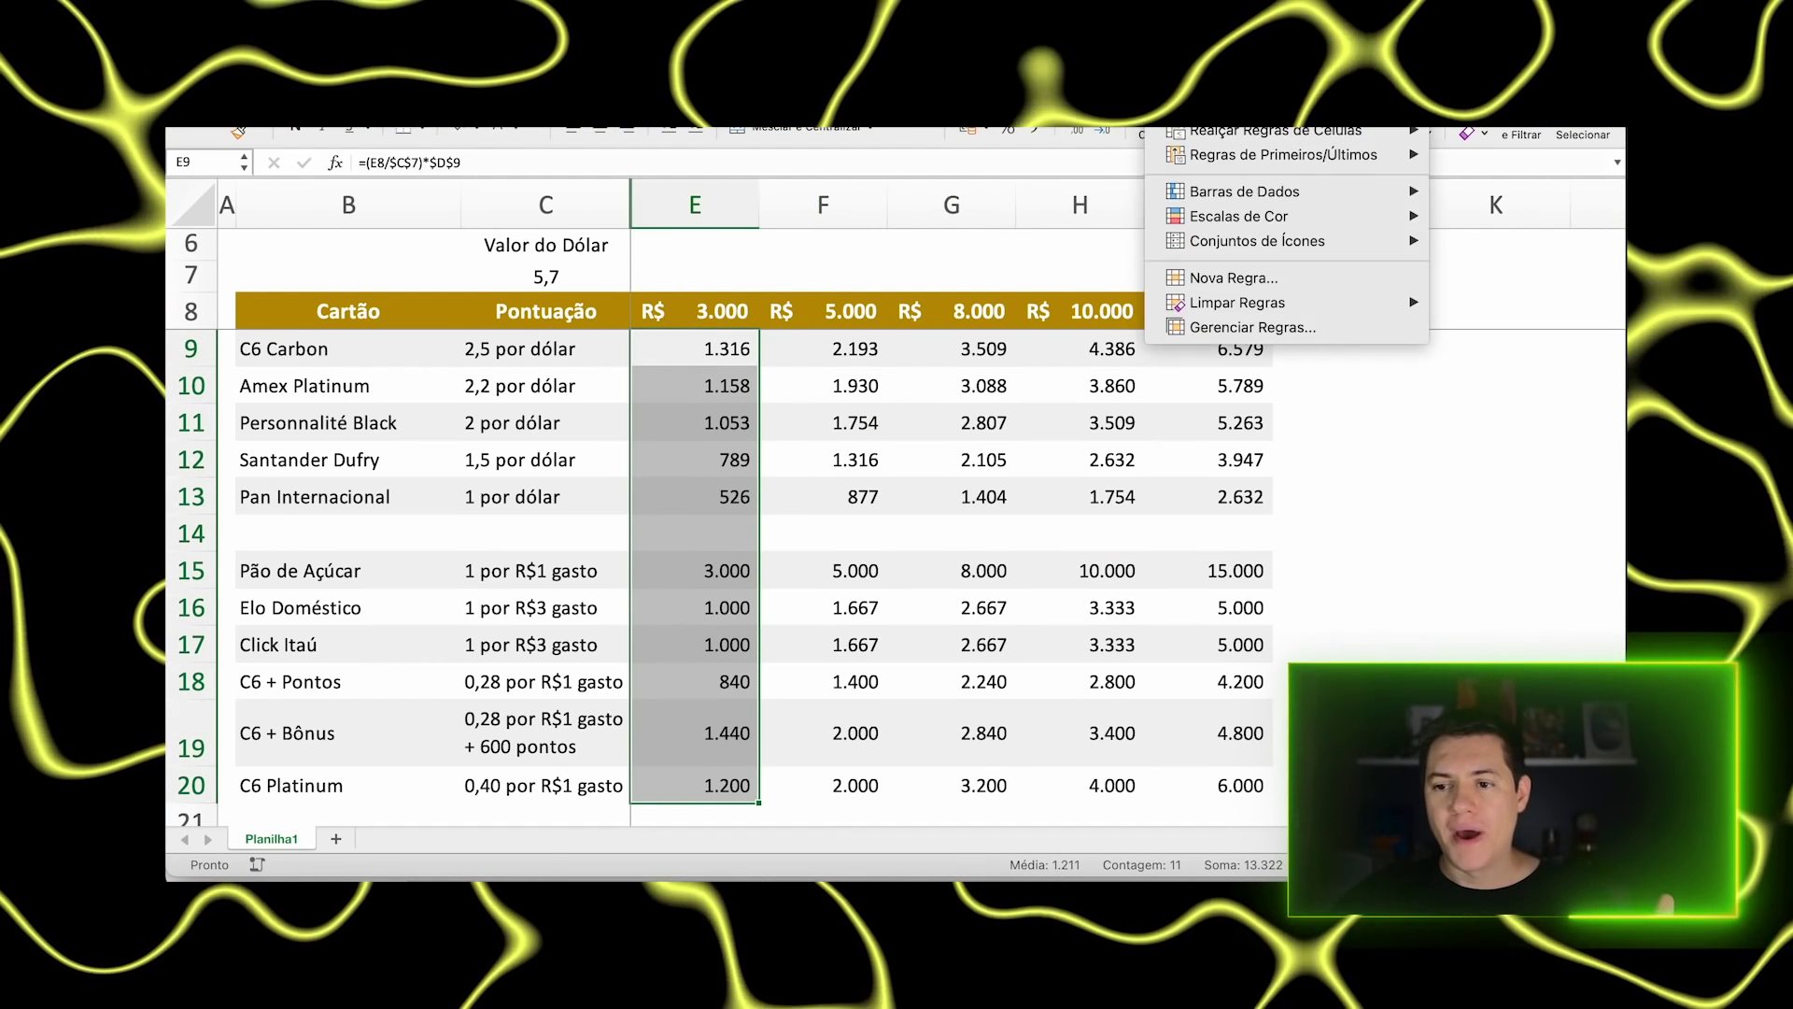
mouse_move(1299, 216)
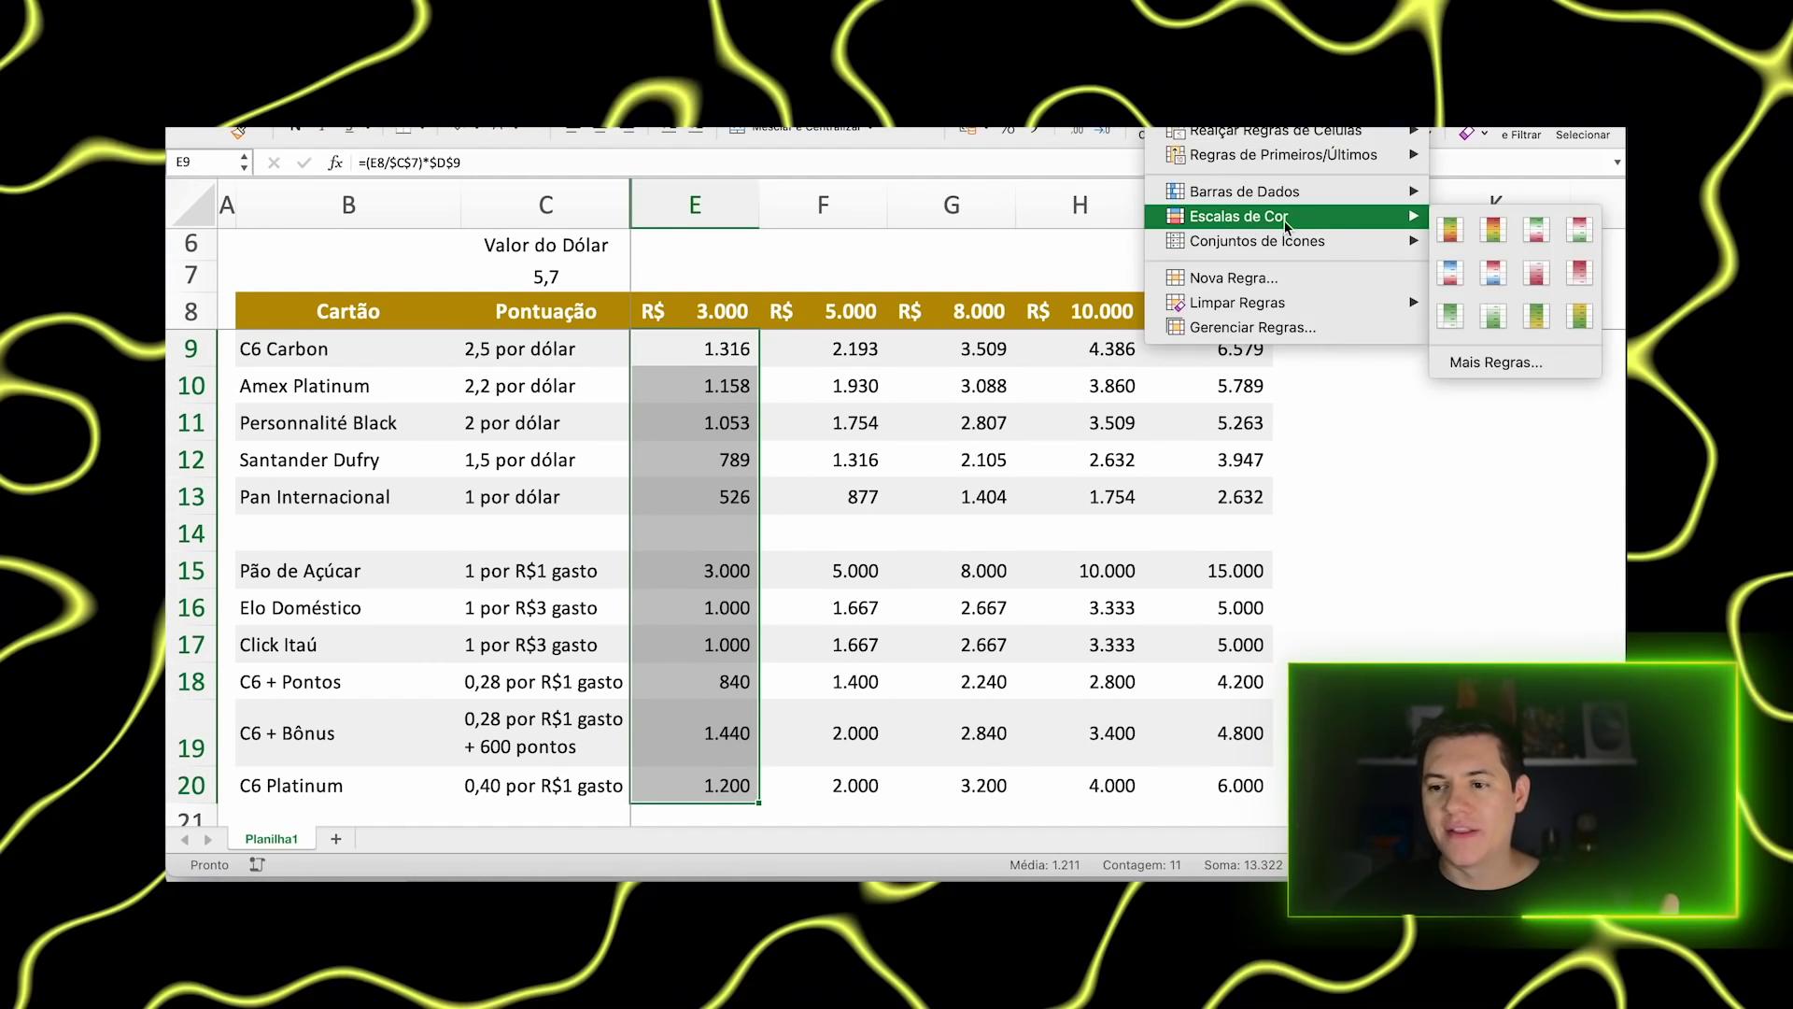
left_click(1453, 318)
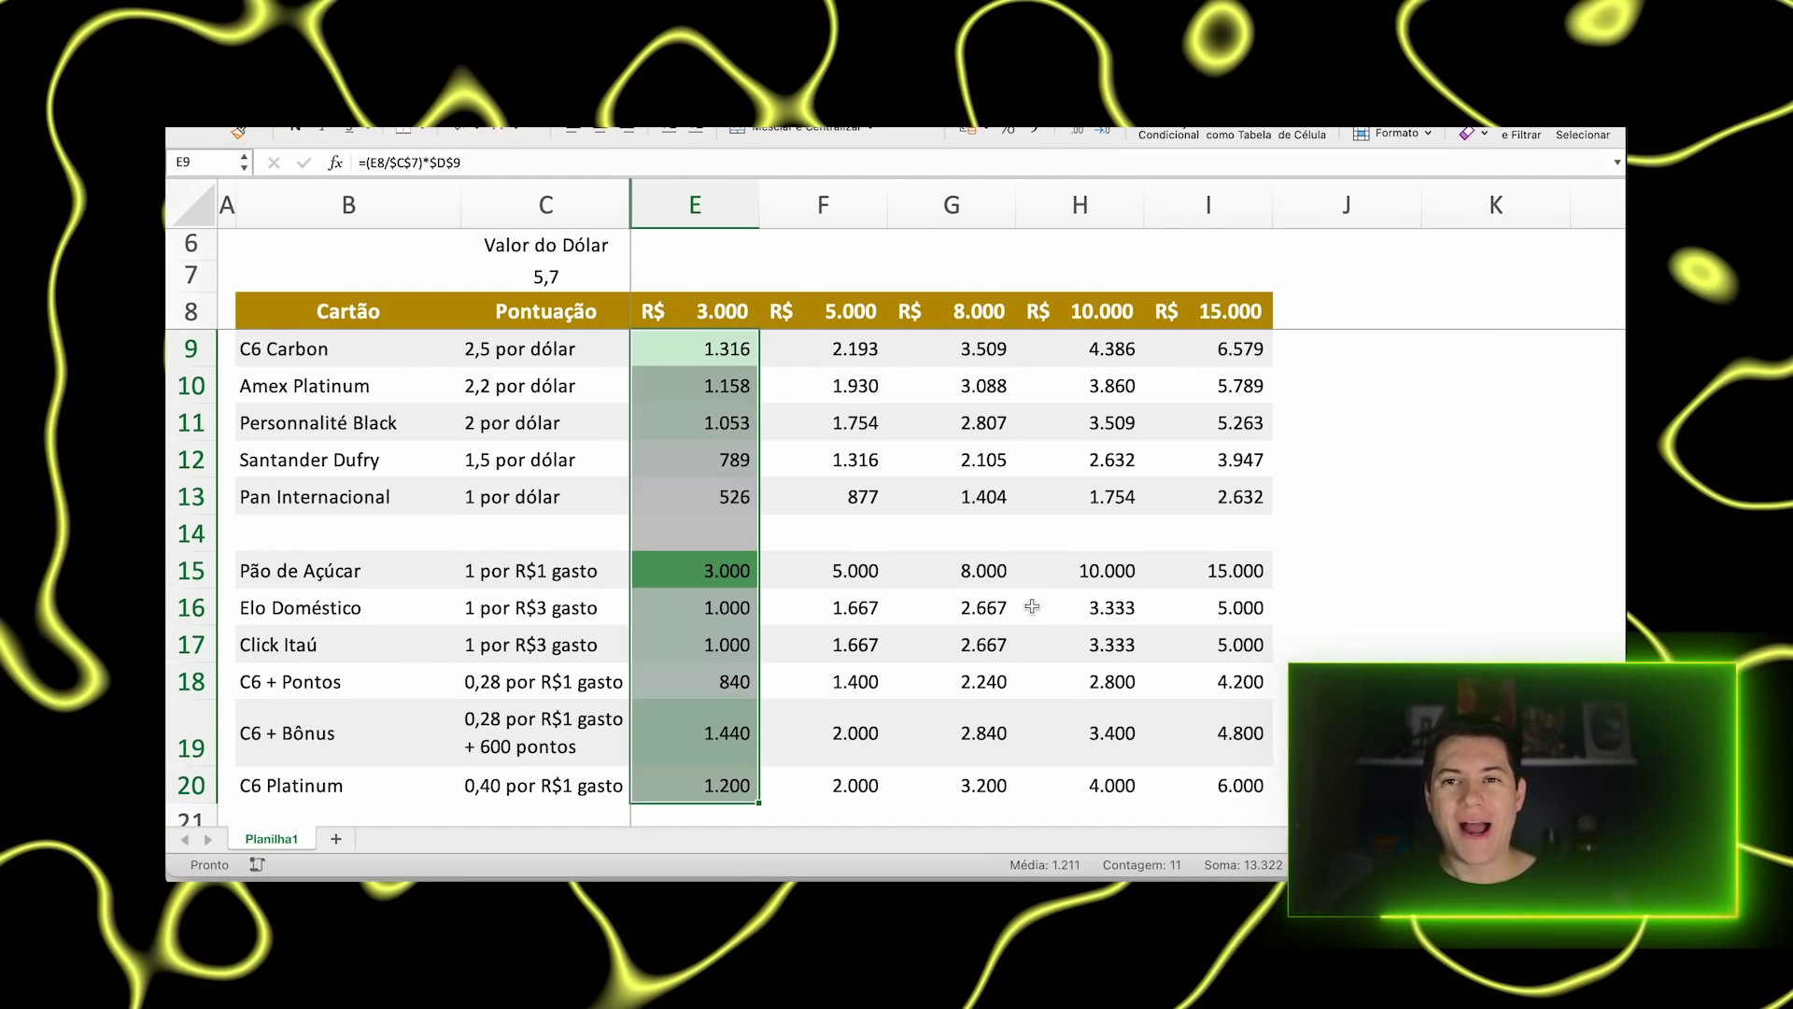
left_click(849, 561)
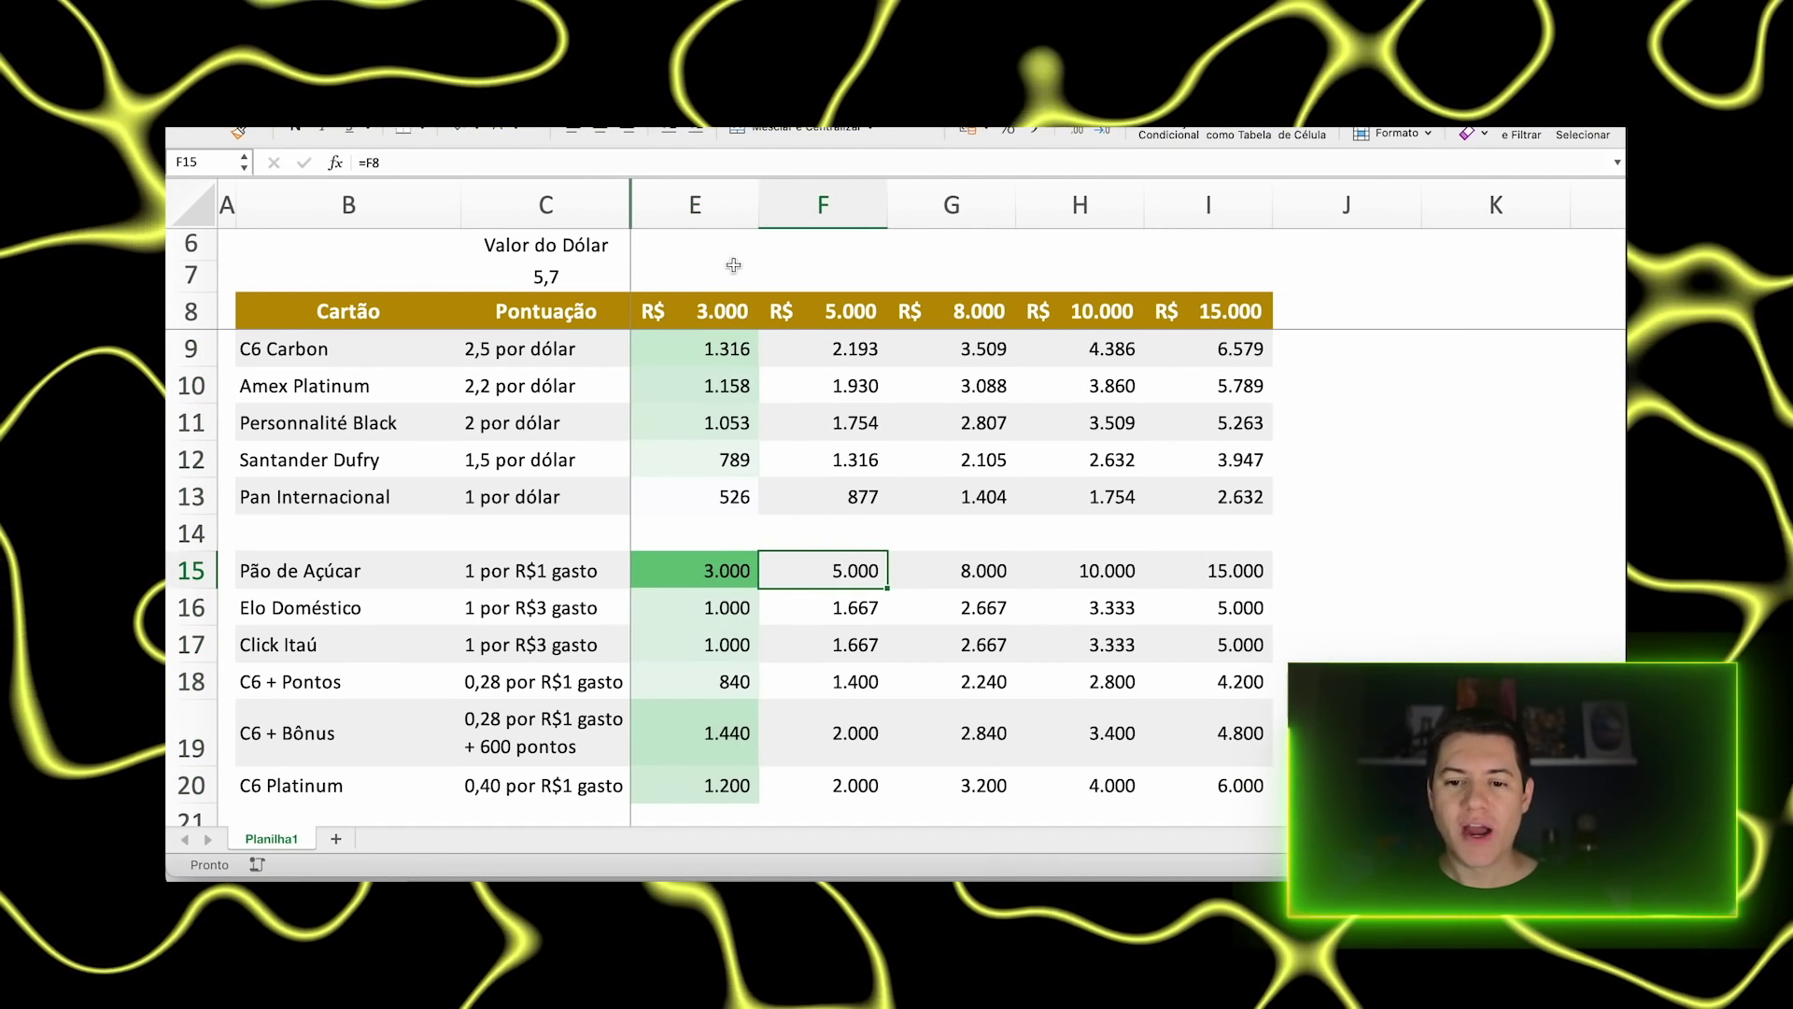
- Compare the R$ 3.000 points of Pão de Açúcar, C6 + Bônus, C6 Carbon and C6 Platinum
left_click(708, 570)
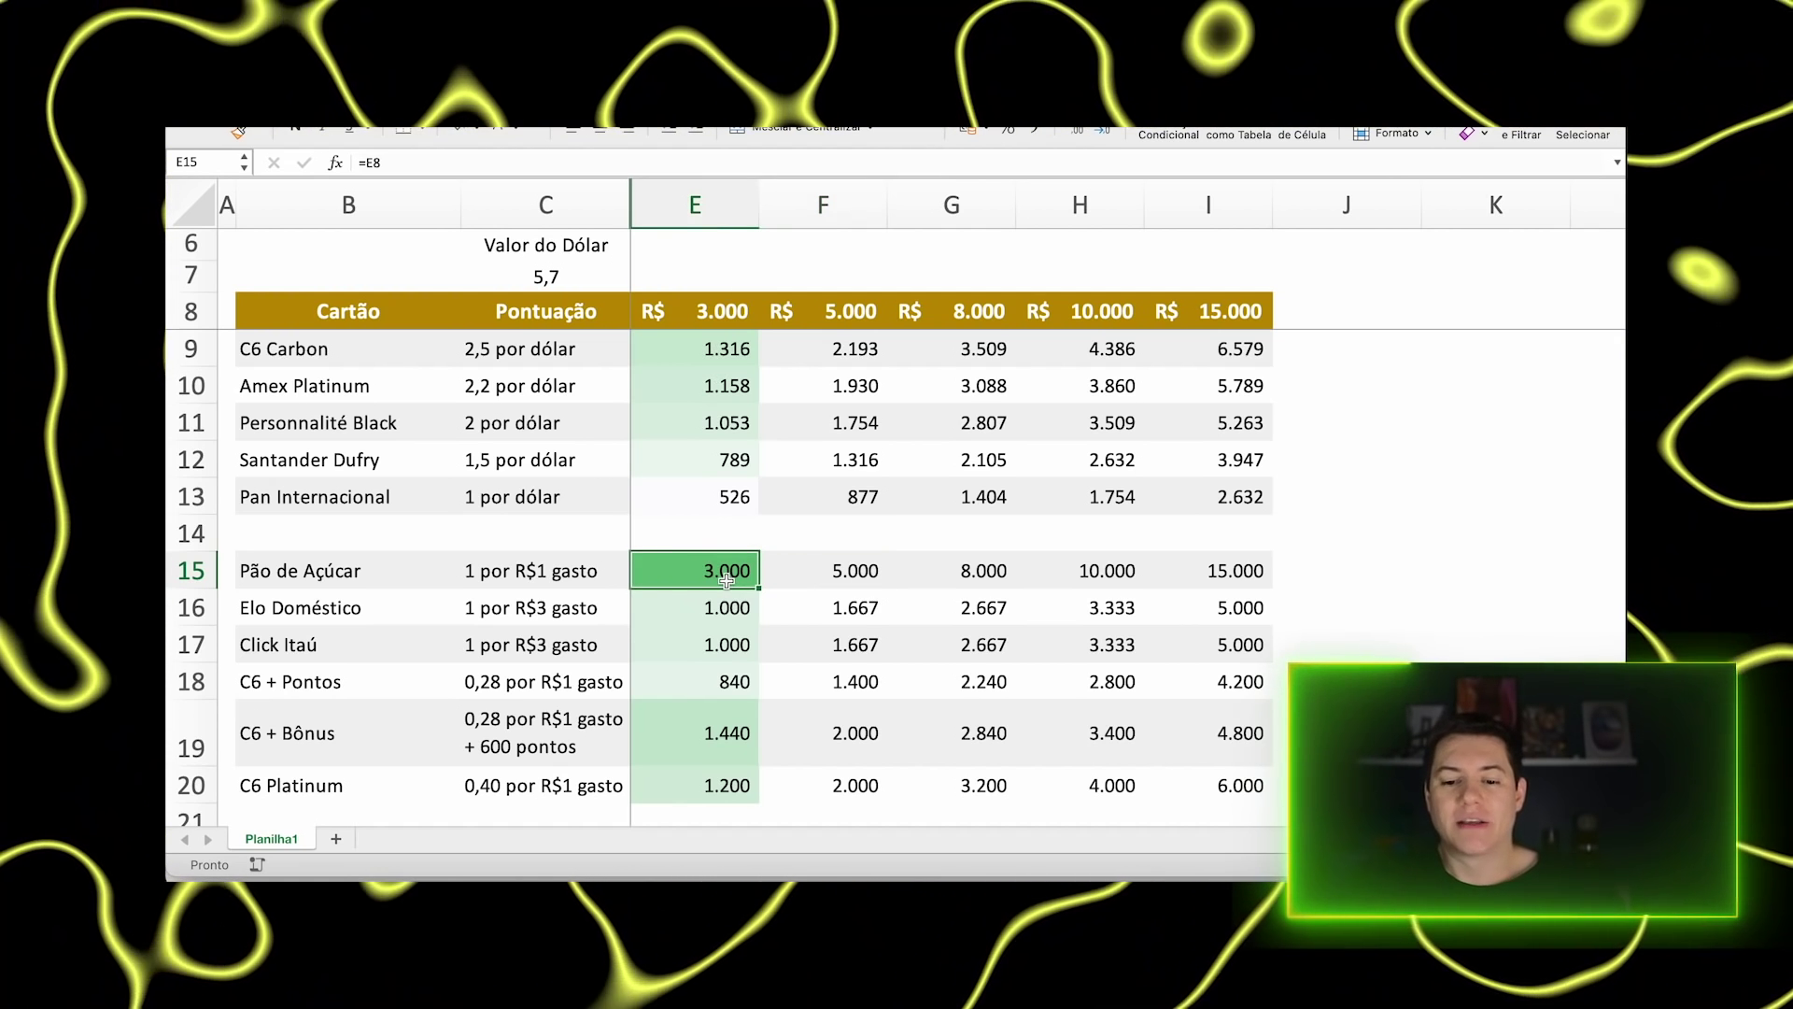
left_click(699, 732)
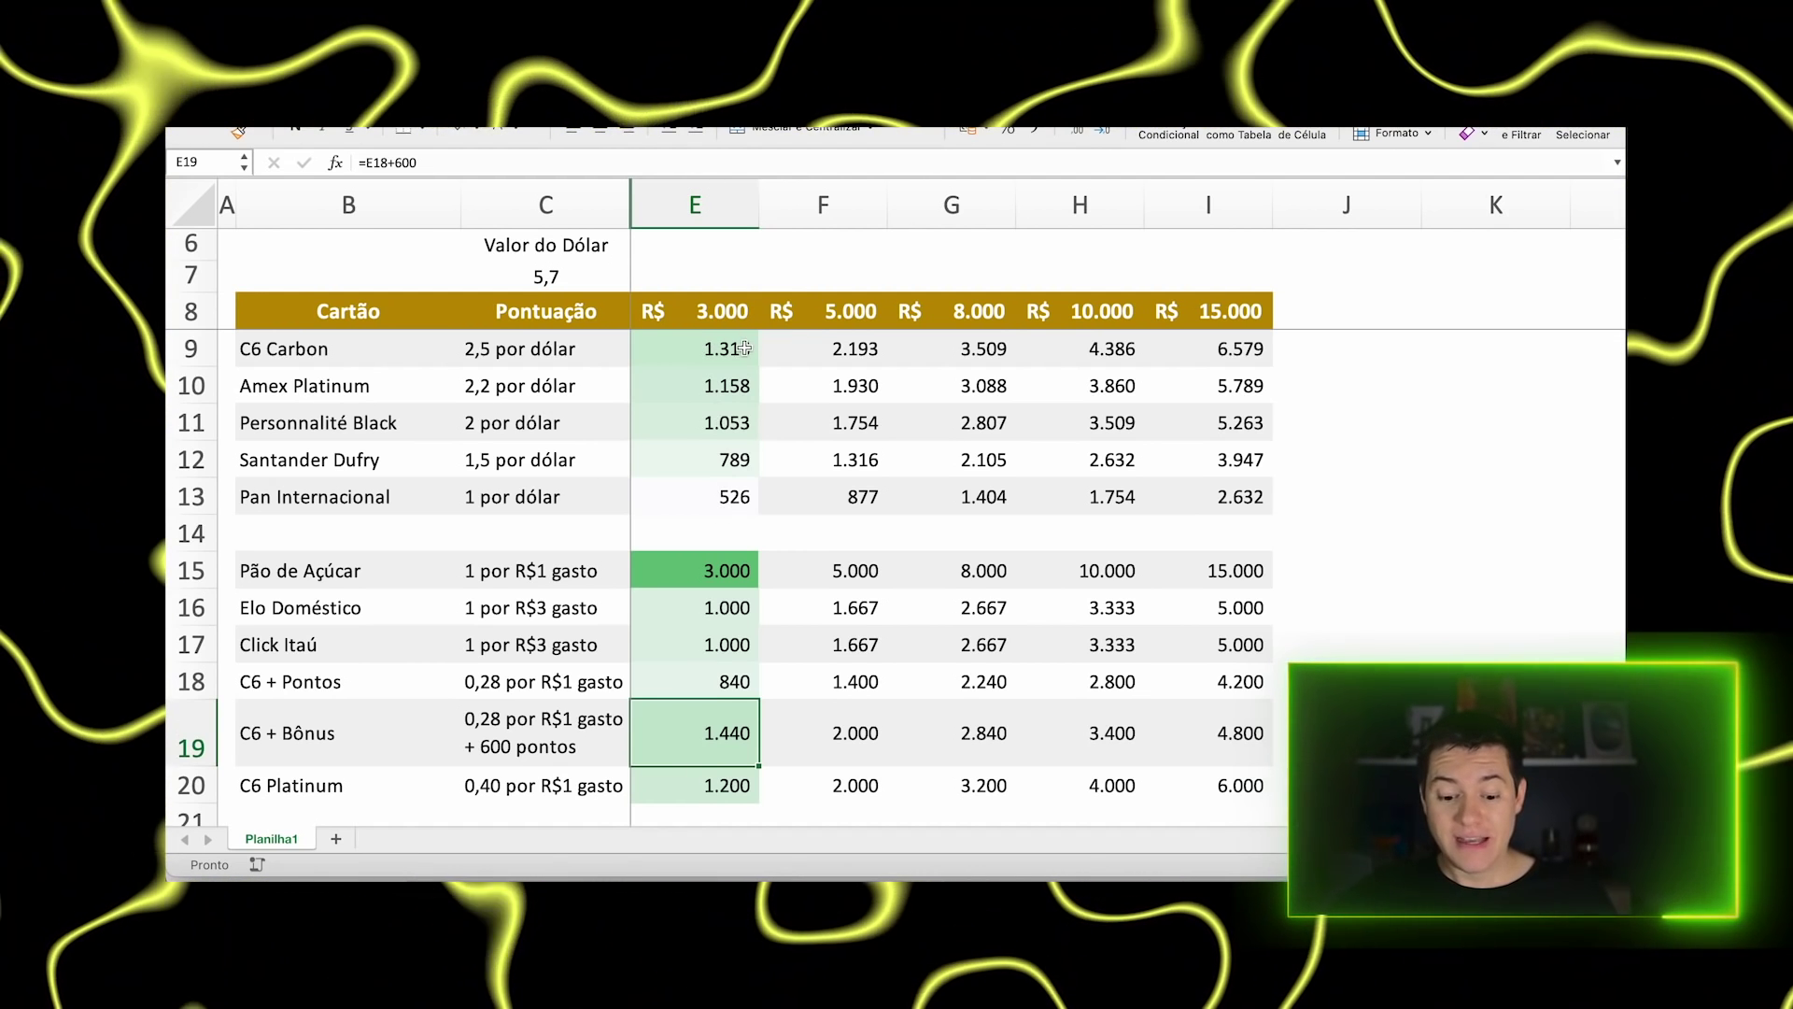
left_click(745, 347, "super")
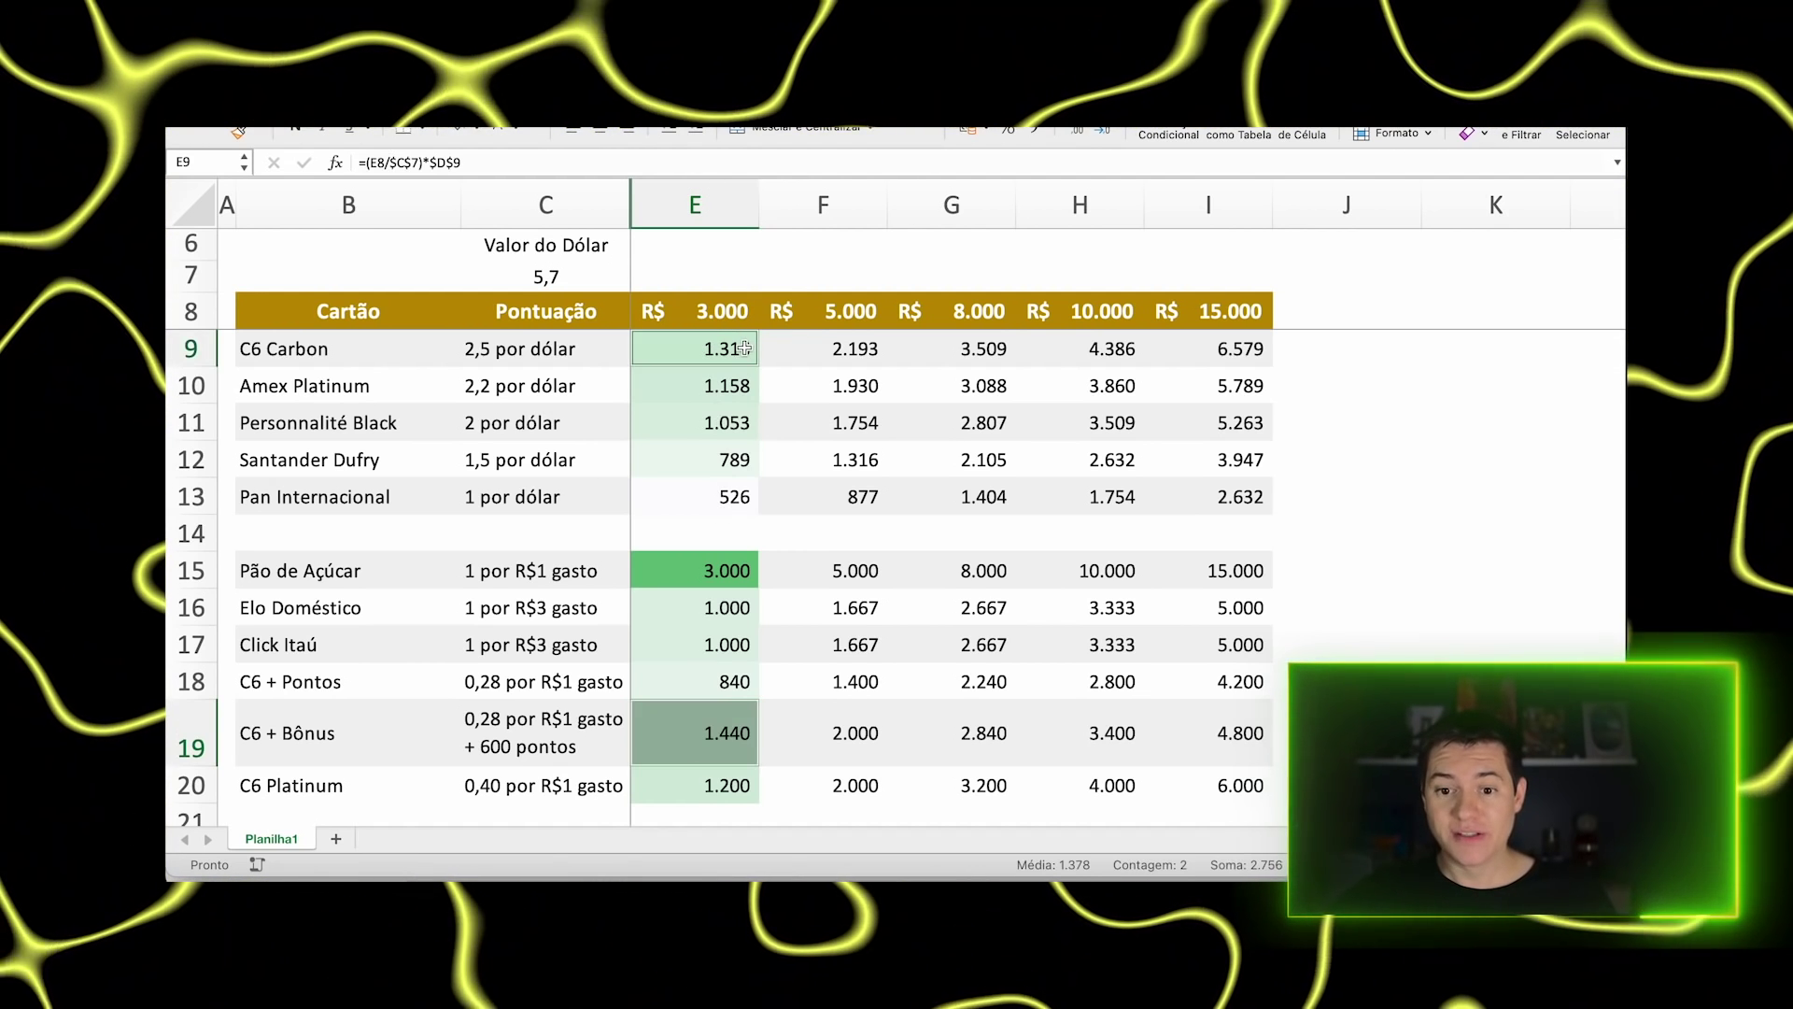
left_click(724, 785, "super")
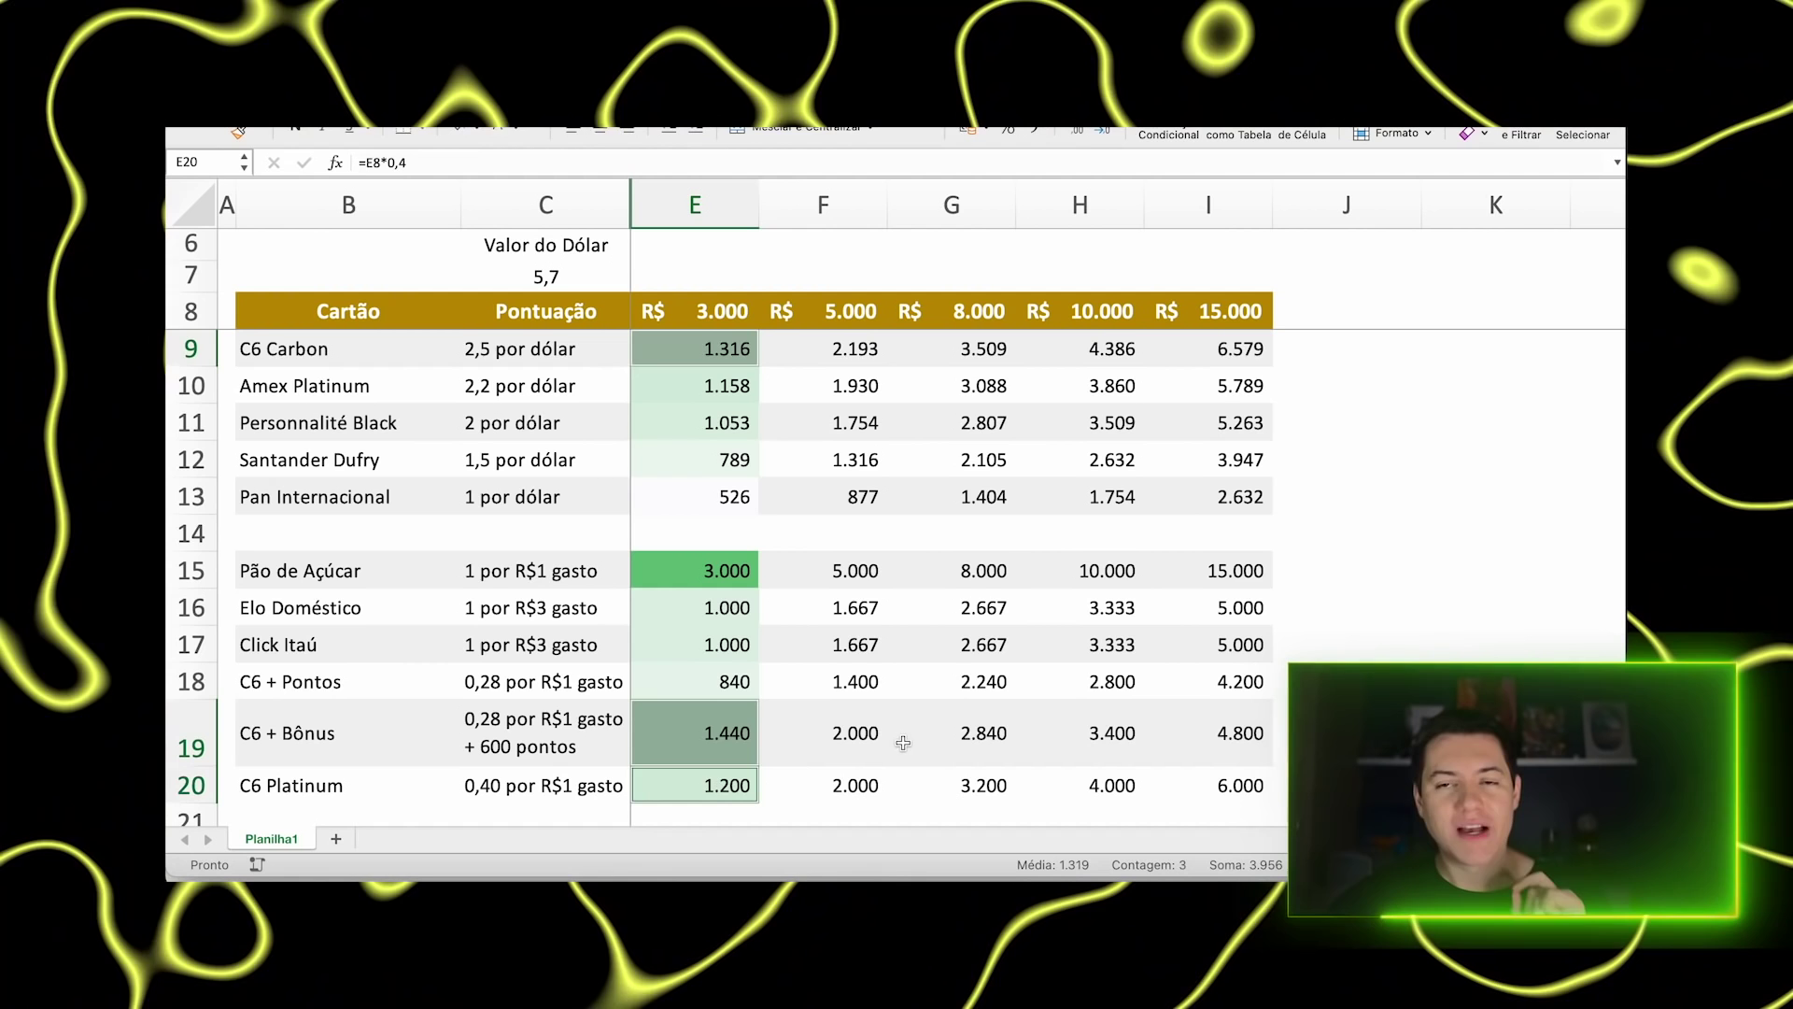
- Apply the green-white color scale to the R$ 5.000 points in F9:F20
left_click_drag(806, 348, 780, 777)
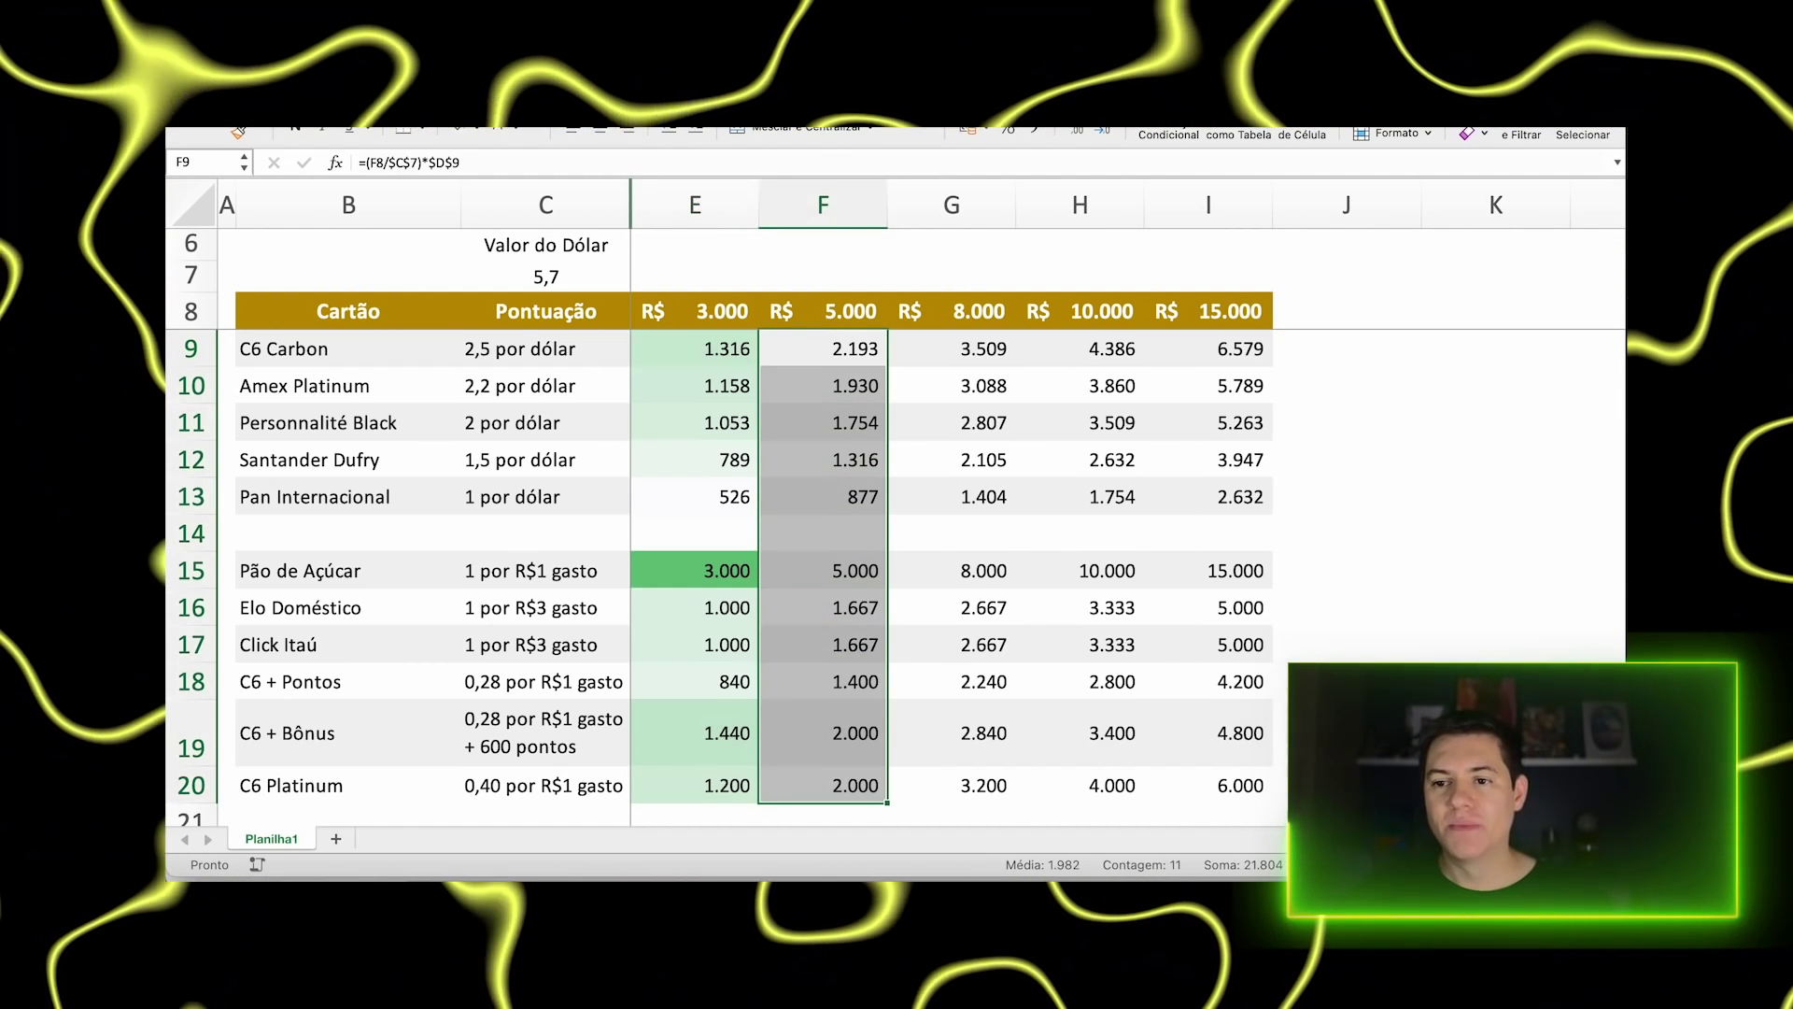
left_click(1168, 133)
mouse_move(1233, 239)
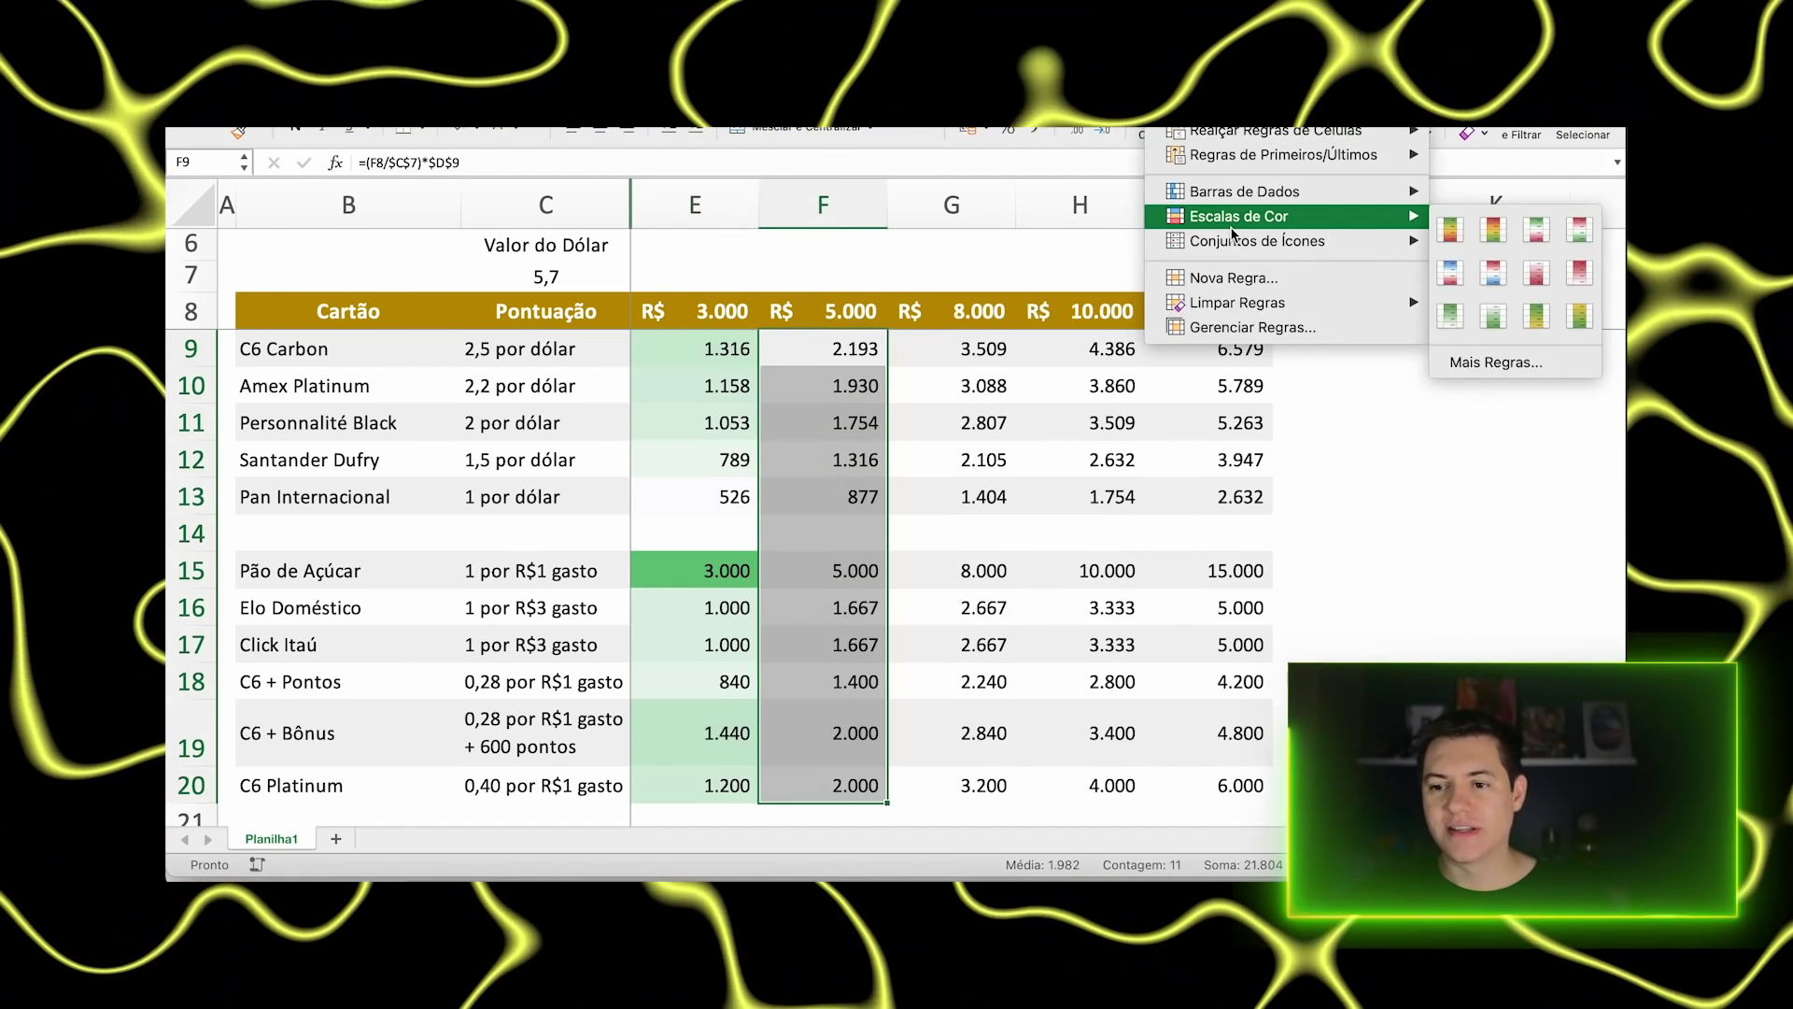
left_click(1469, 321)
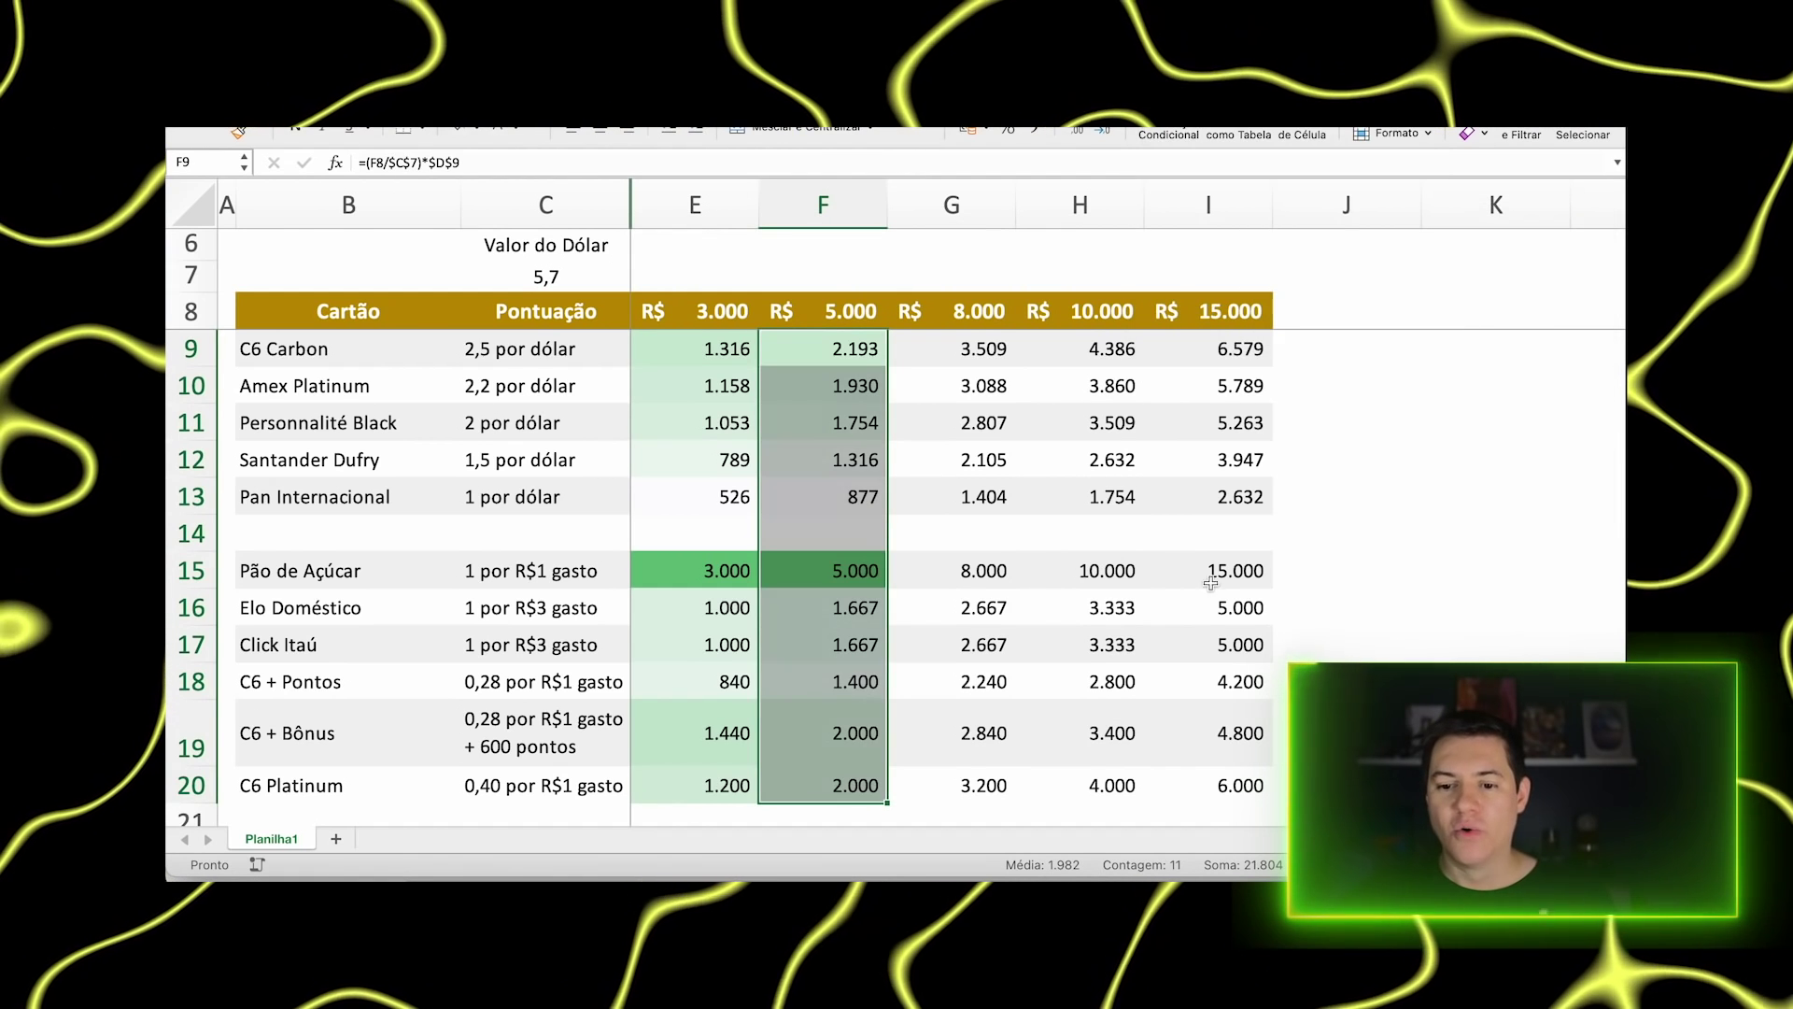
left_click(1347, 496)
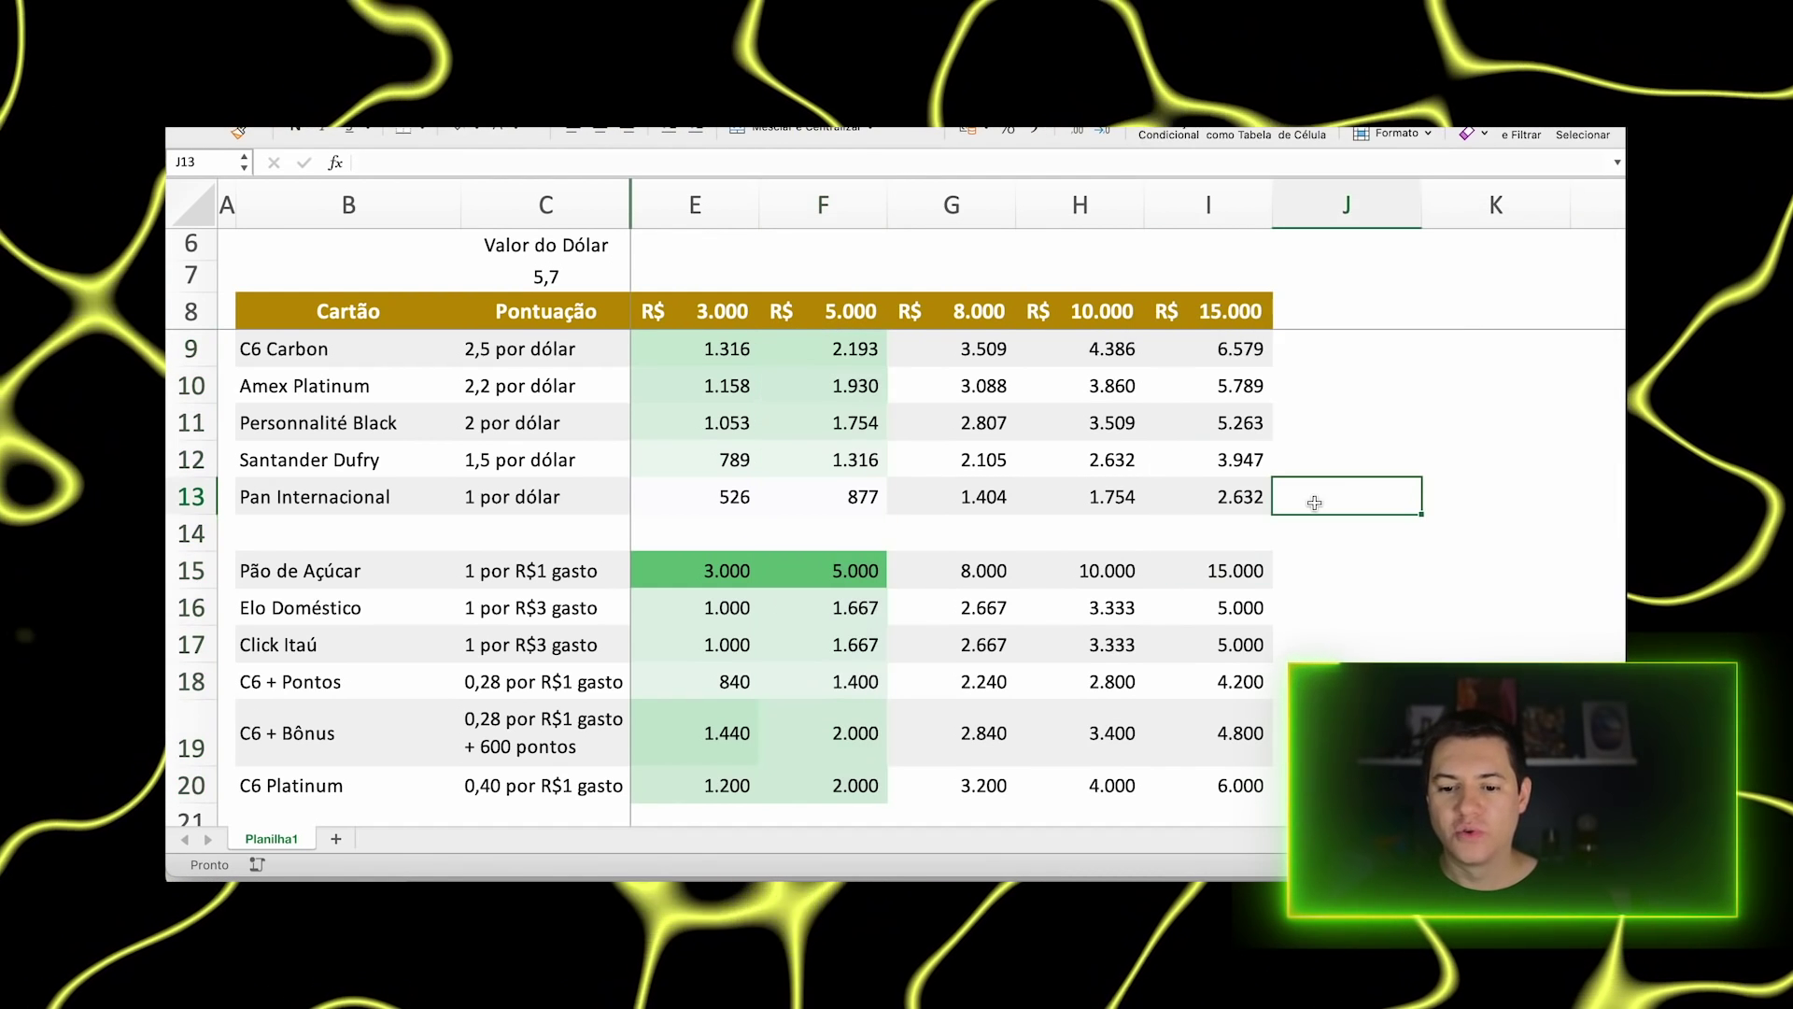
- Compare the R$ 5.000 points of Pão de Açúcar, C6 Carbon, C6 Platinum, C6 + Bônus and Amex Platinum, and review the per-real cards' points in E15:I19
left_click(856, 573)
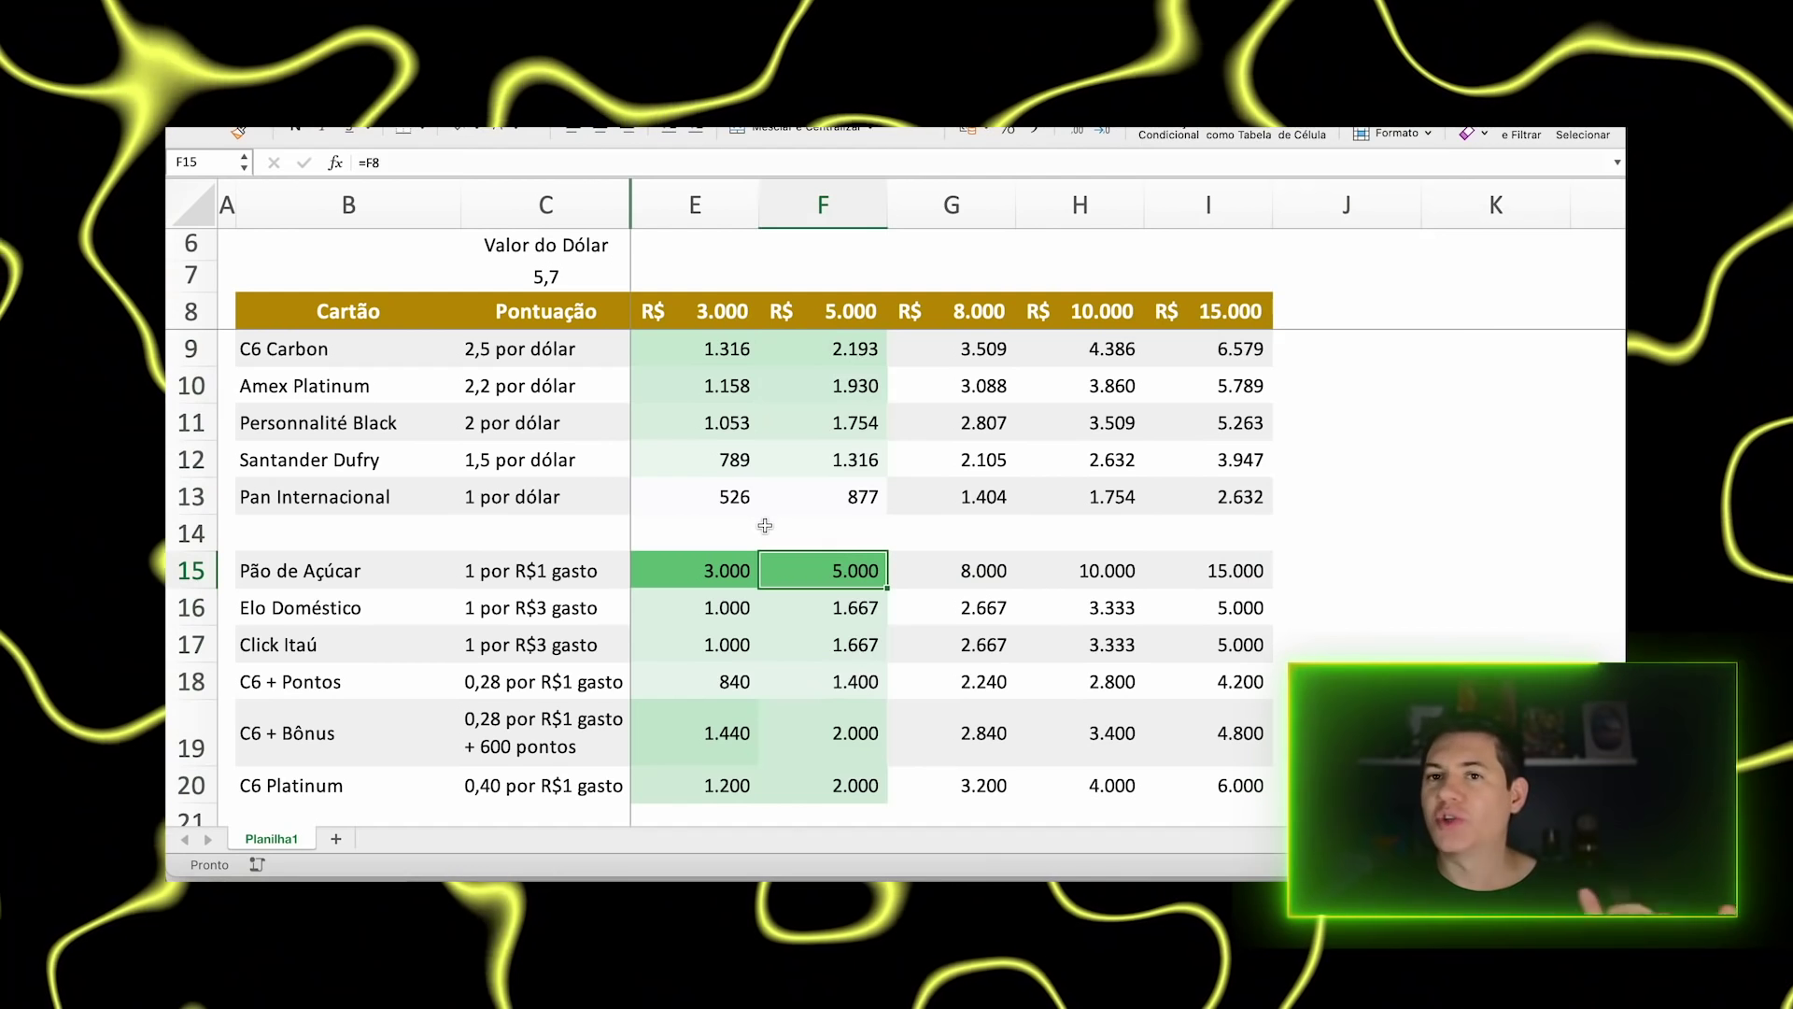
left_click(871, 349, "super")
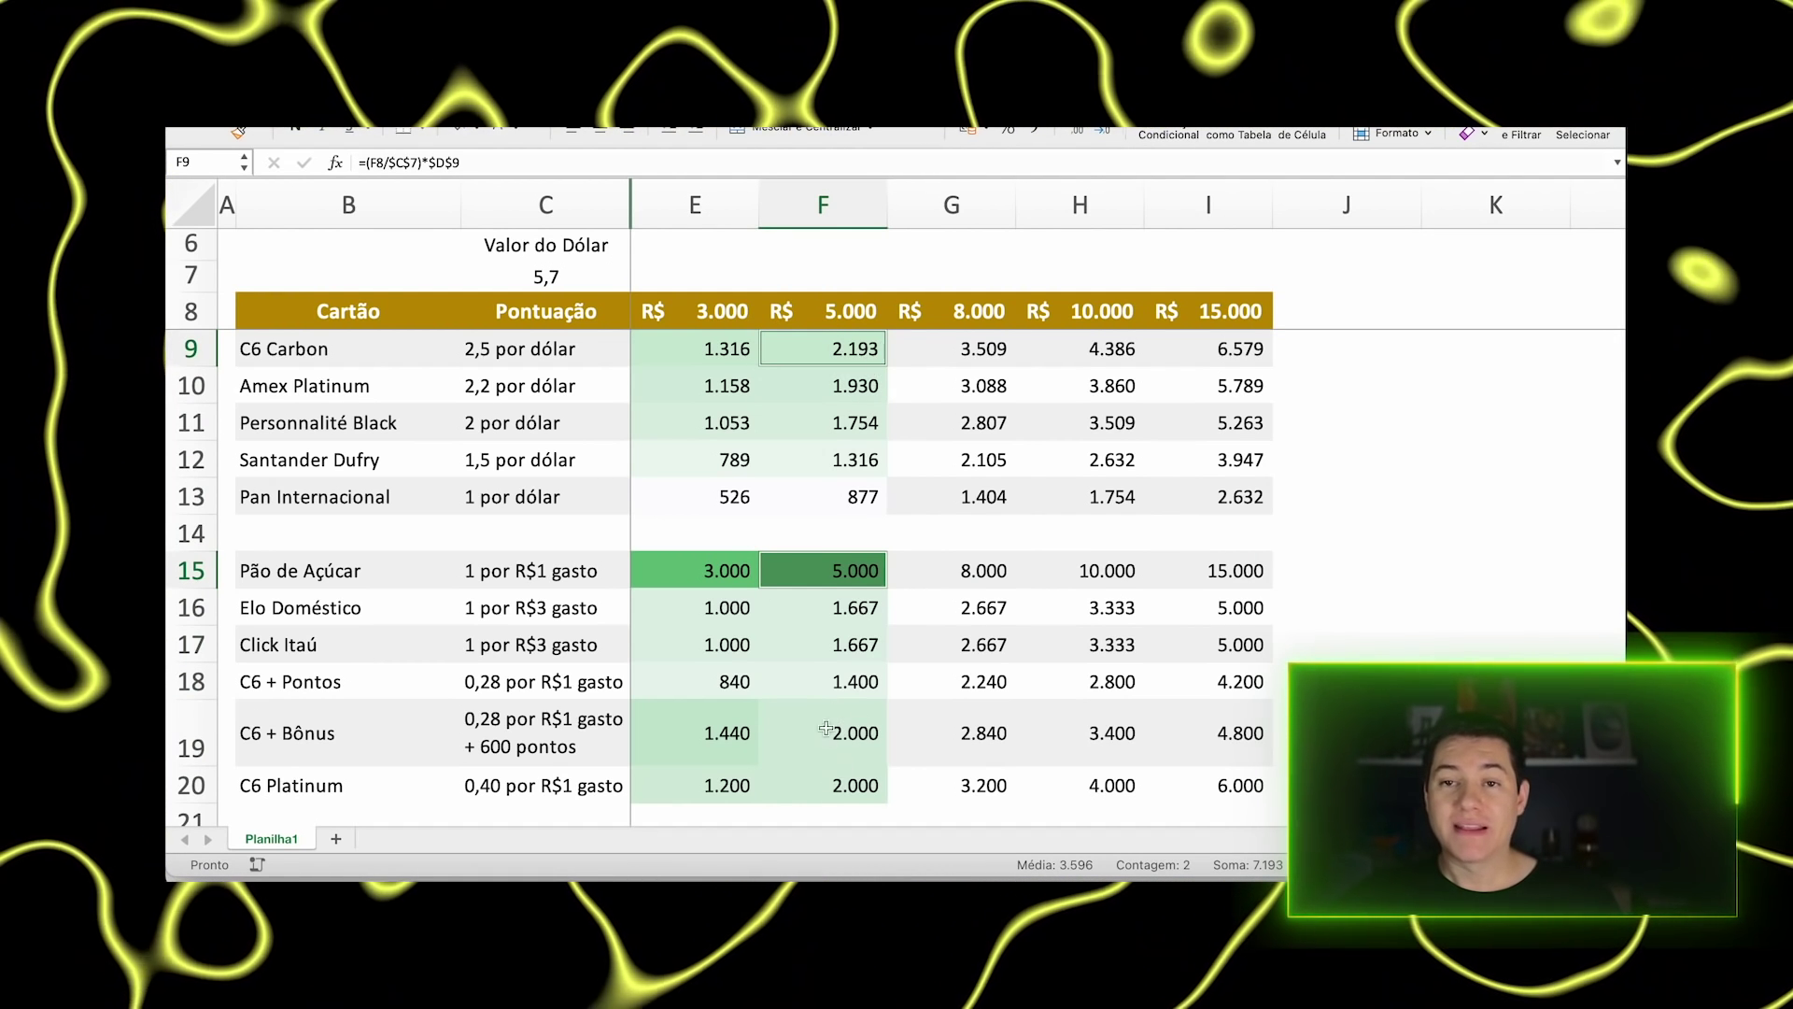
left_click(856, 786, "super")
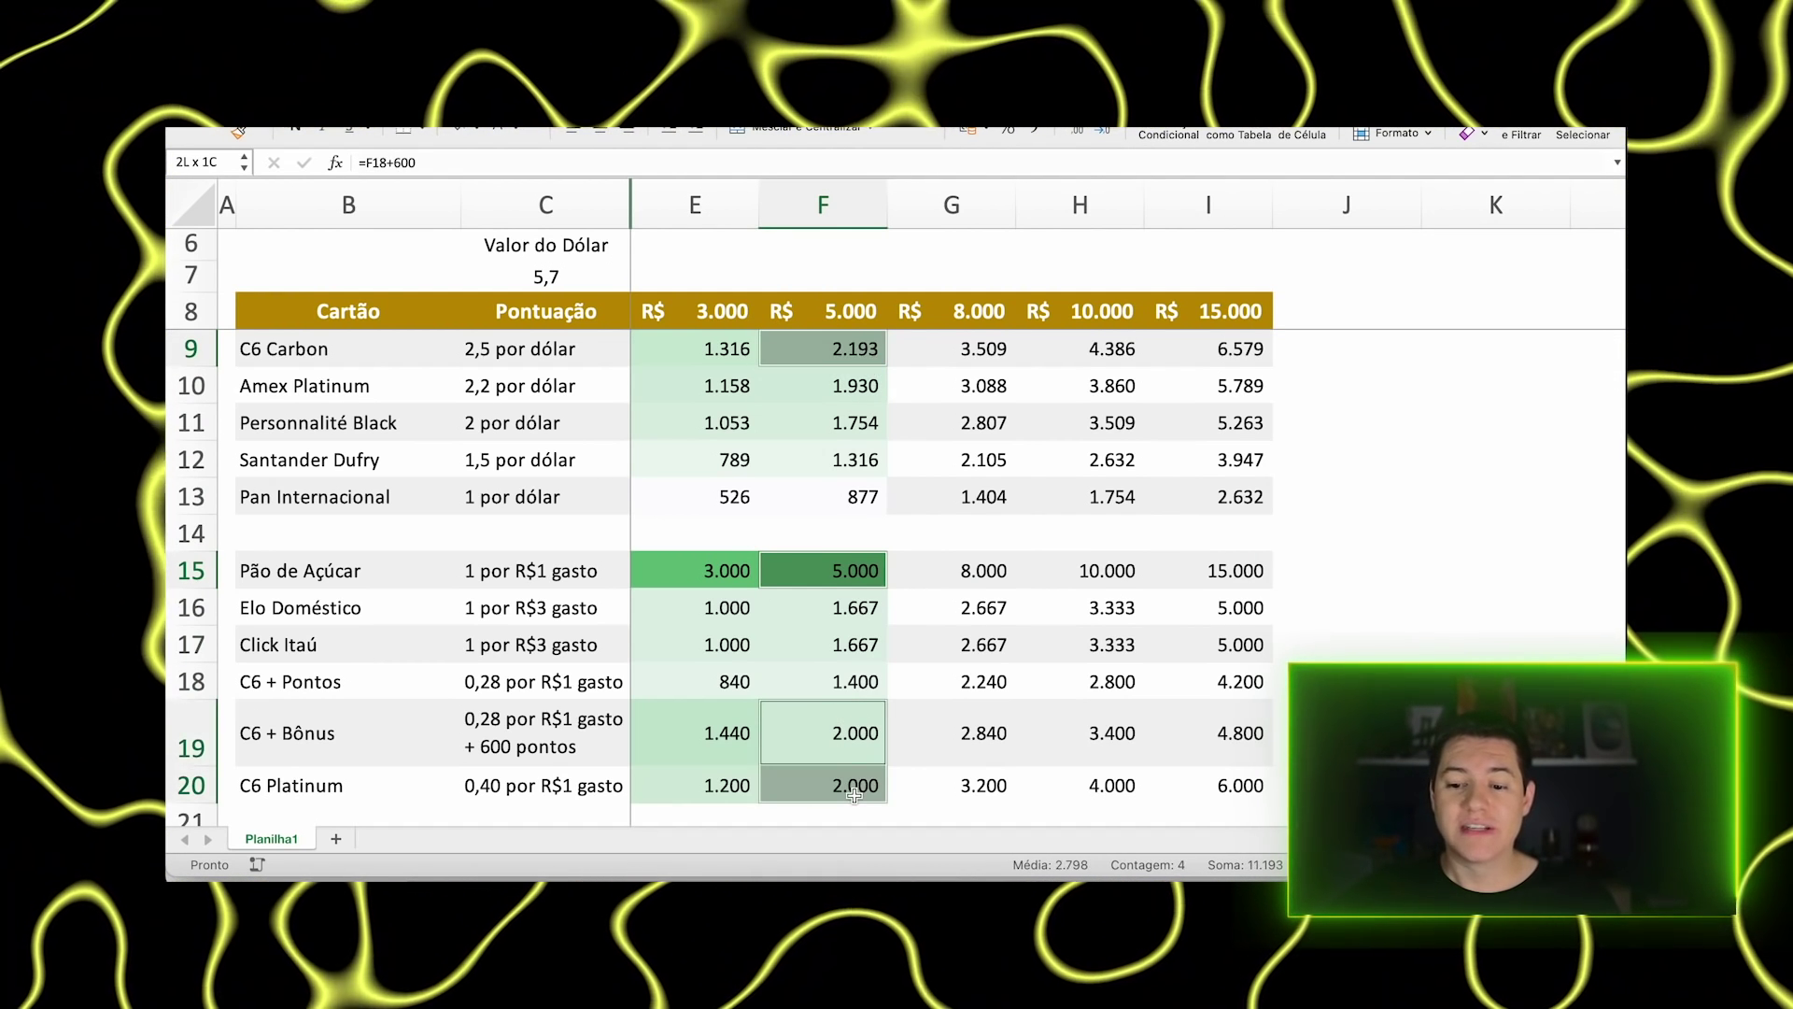
left_click(865, 716, "super")
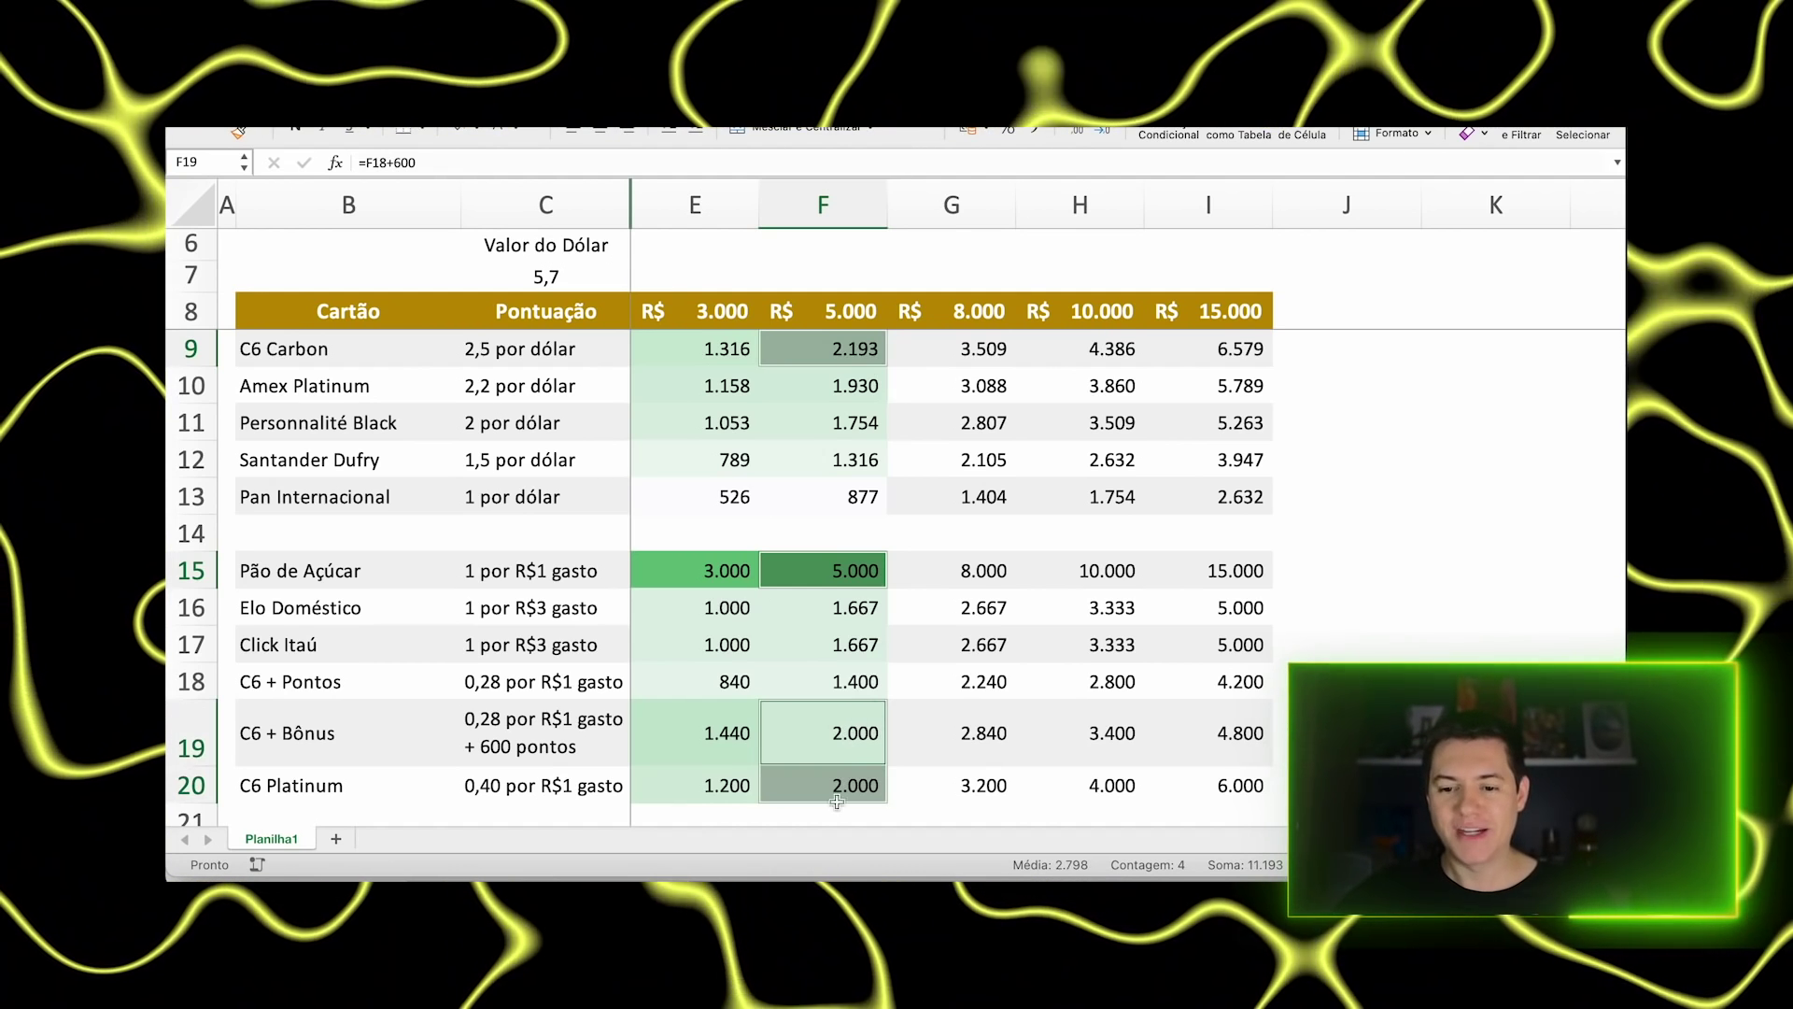
left_click(857, 387, "super")
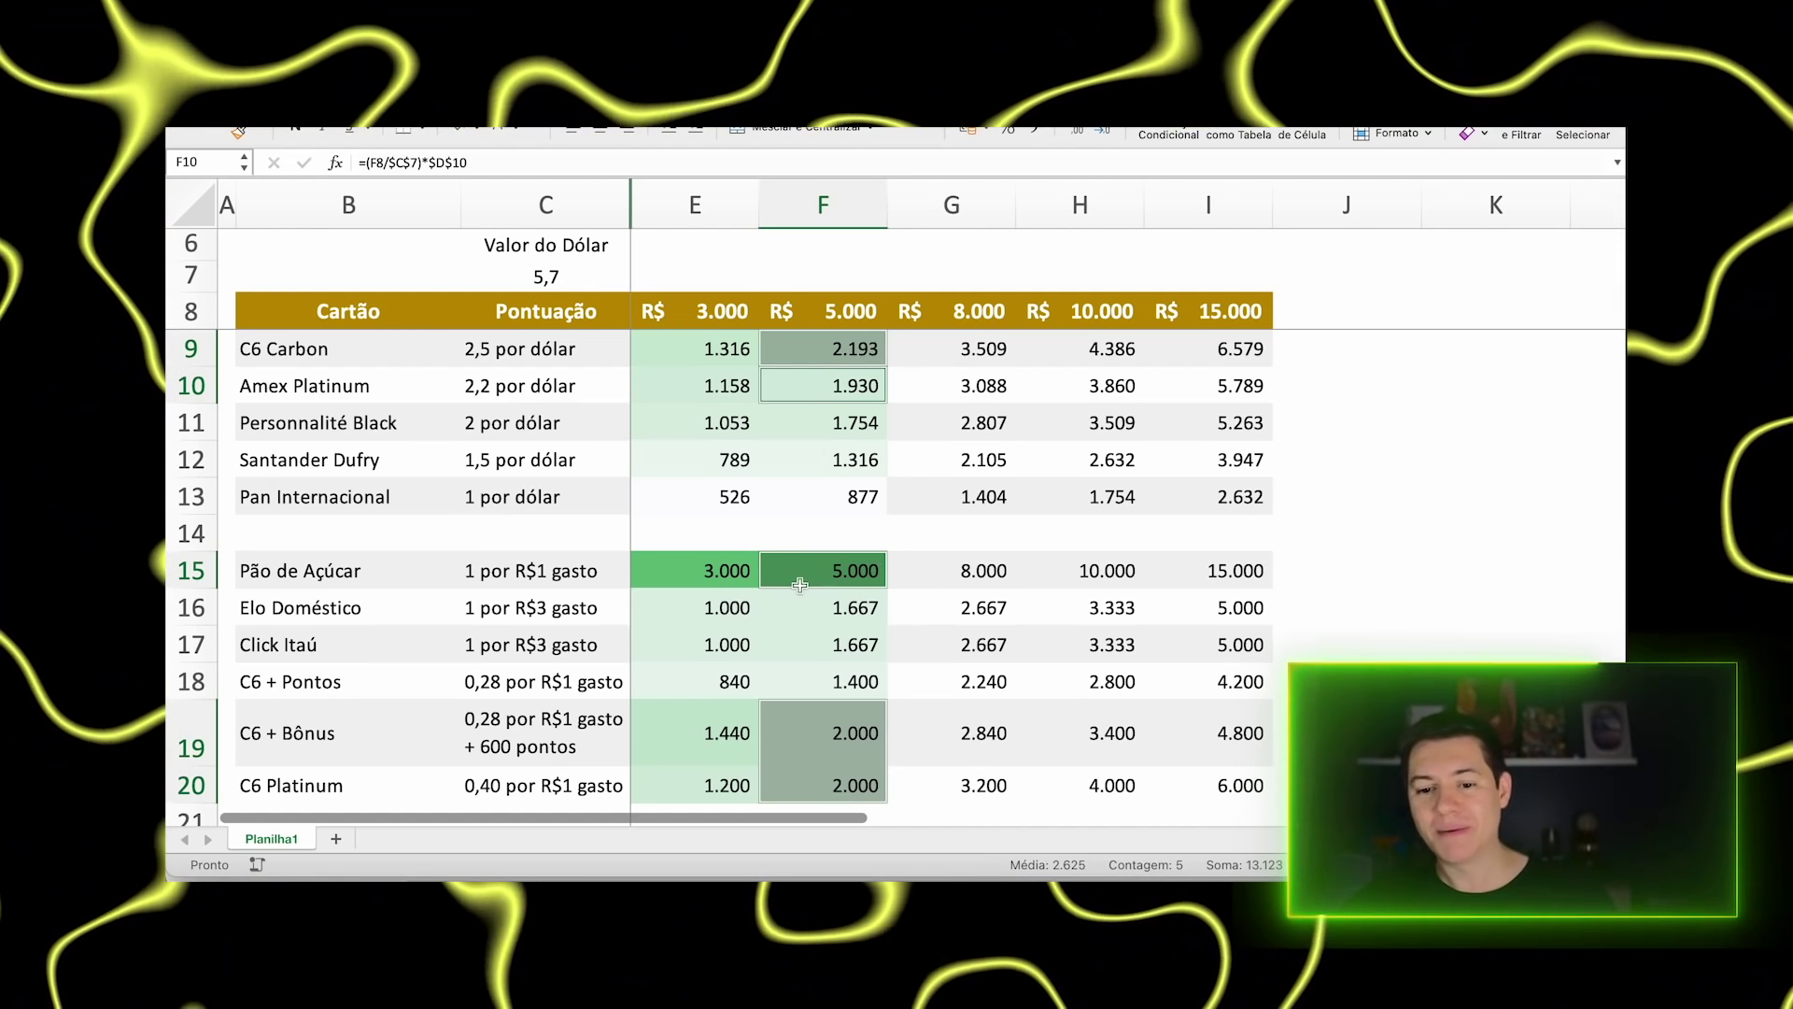
left_click_drag(719, 571, 1194, 725)
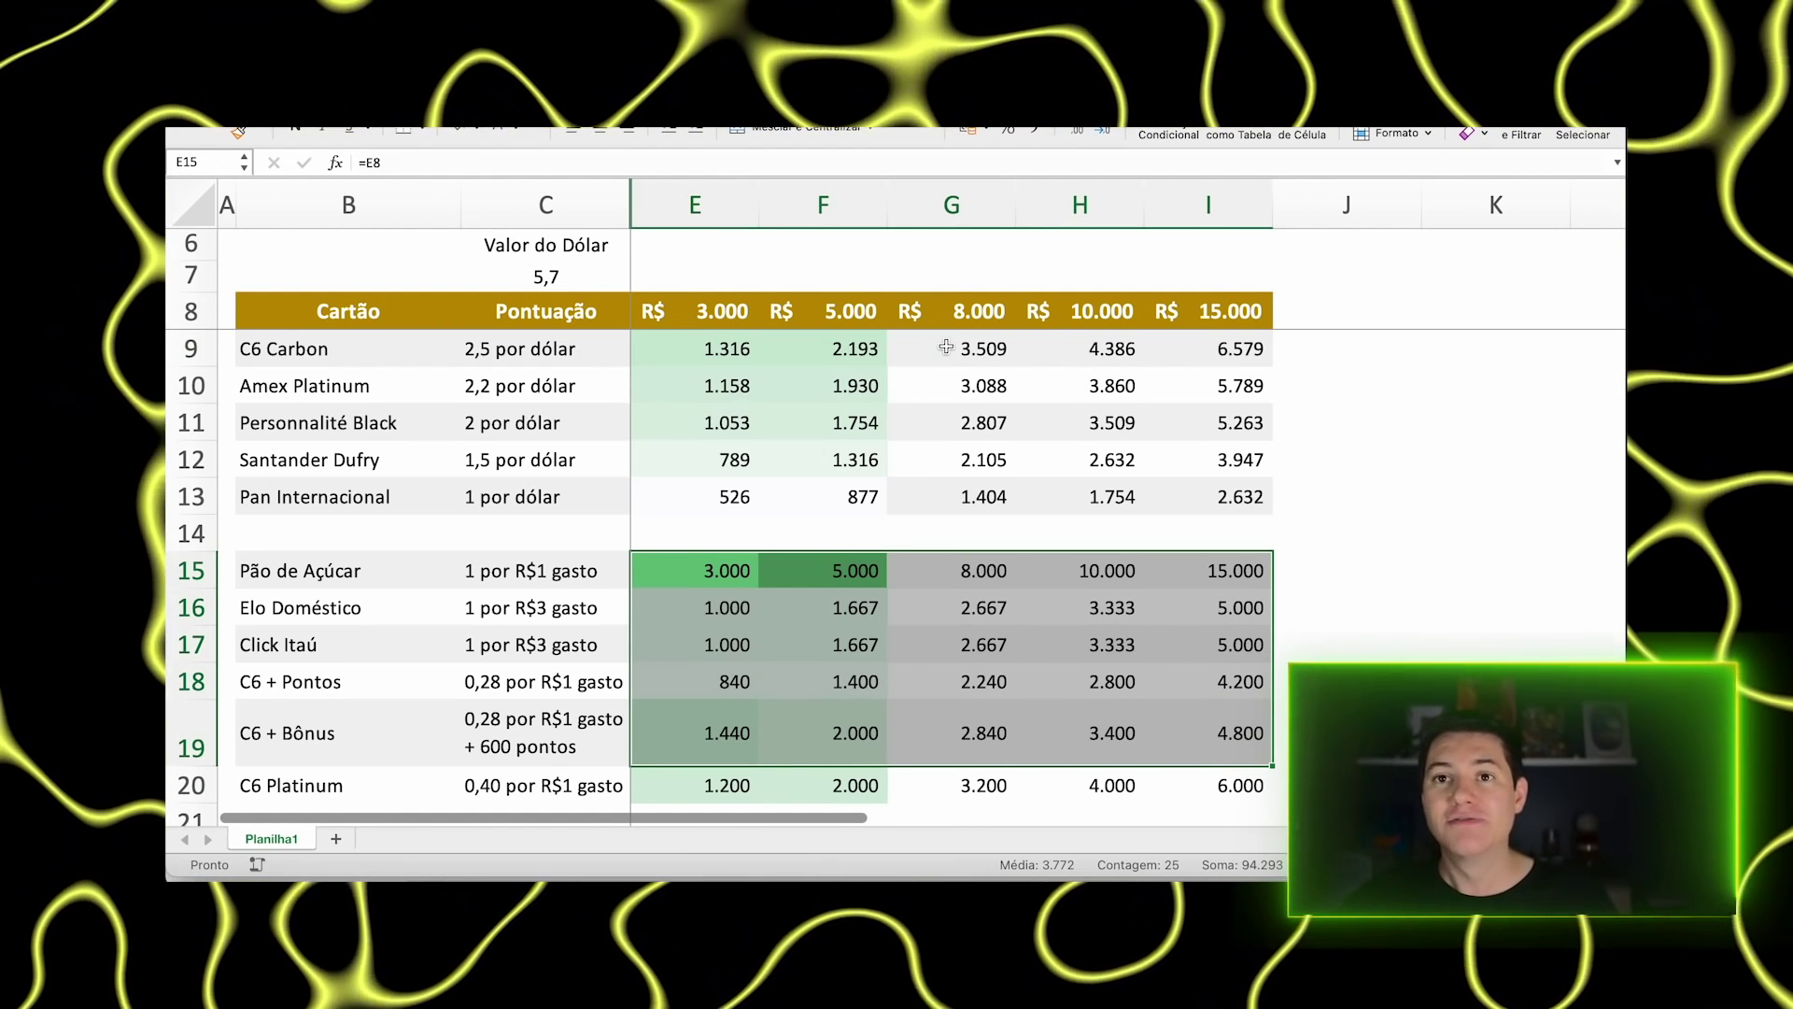
- Apply the green-white color scale to the R$ 8.000 points in G9:G20
left_click_drag(943, 349, 958, 789)
left_click(1179, 134)
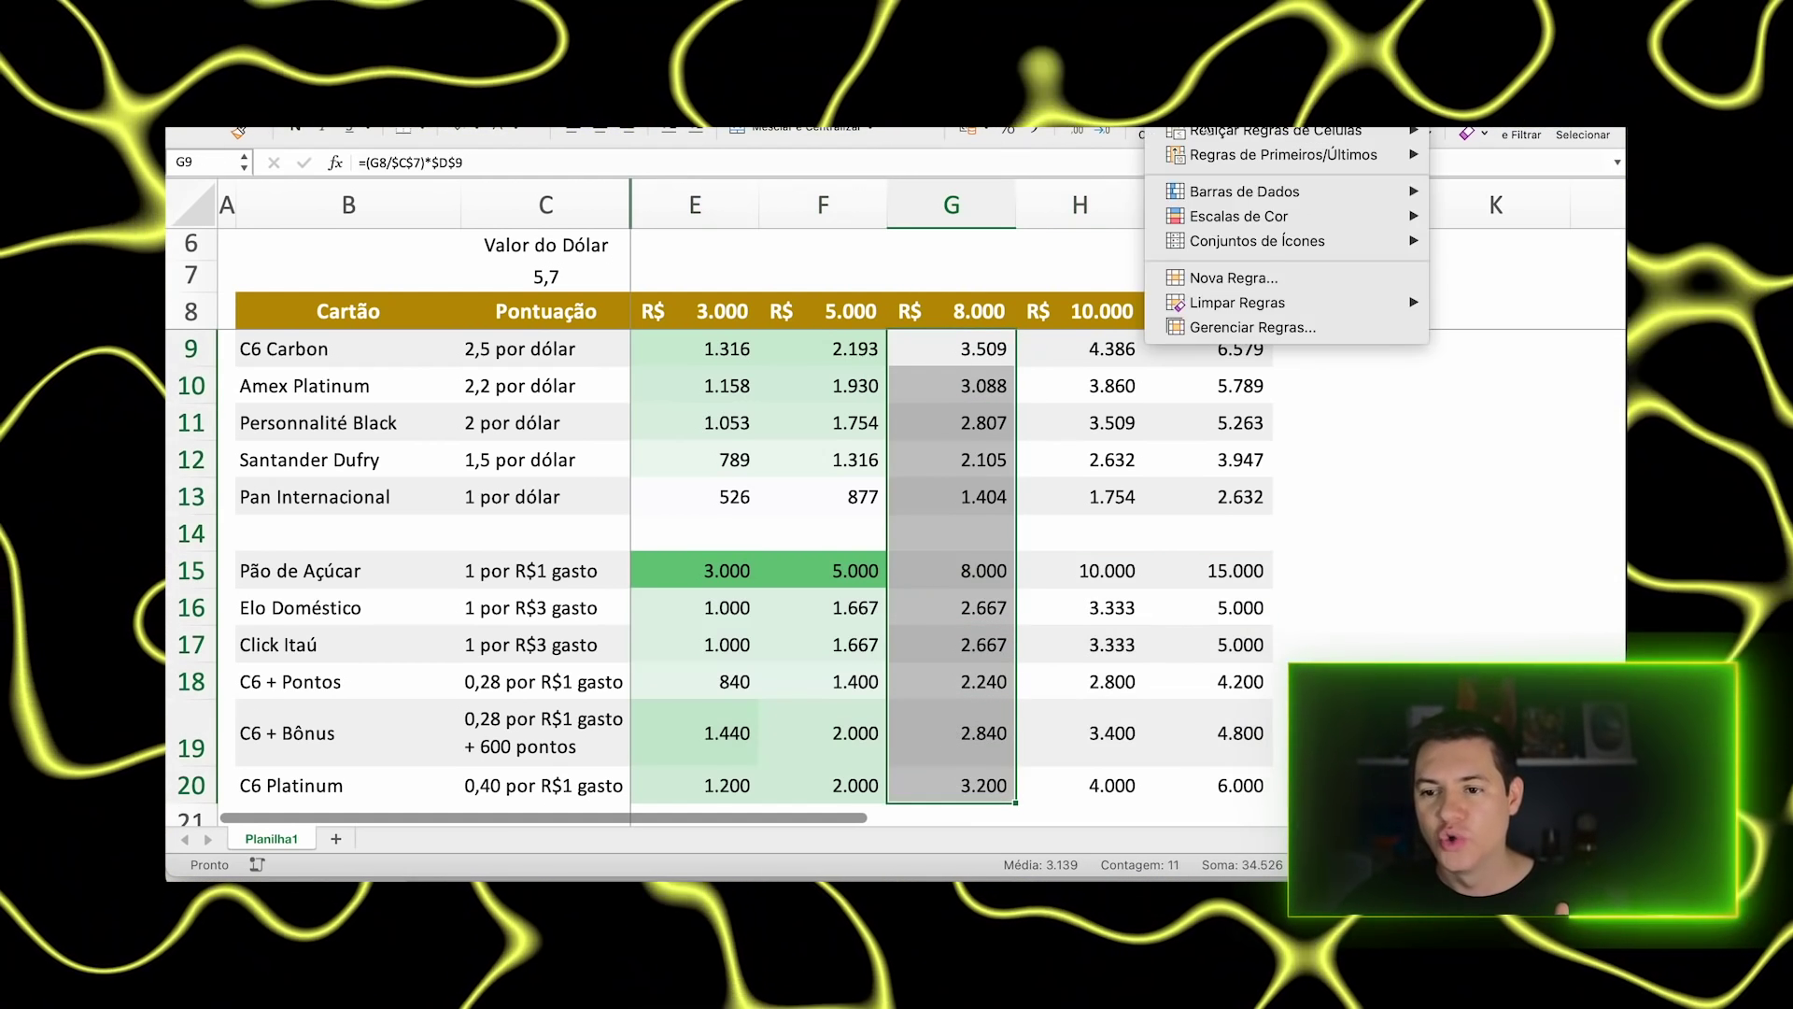
mouse_move(1354, 216)
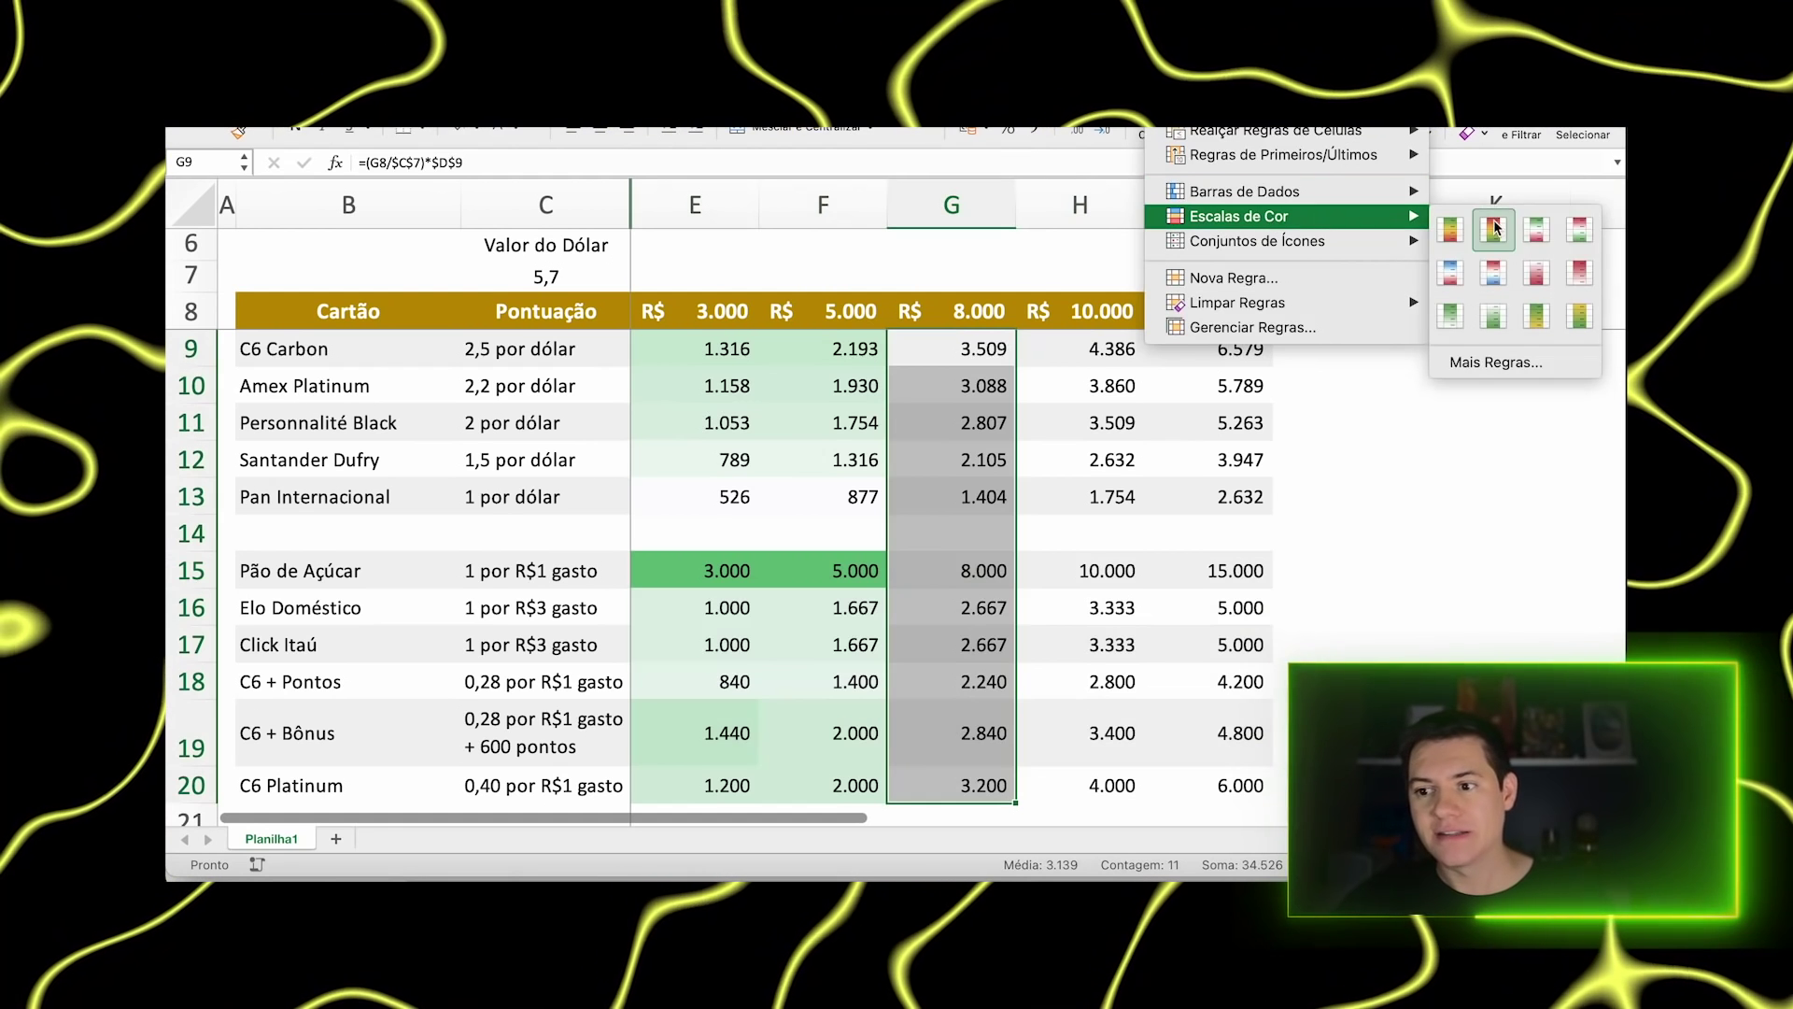
left_click(1463, 318)
- Apply the green-white color scale to the R$ 10.000 points in H9:H20
left_click_drag(1124, 347, 1107, 784)
left_click(1168, 132)
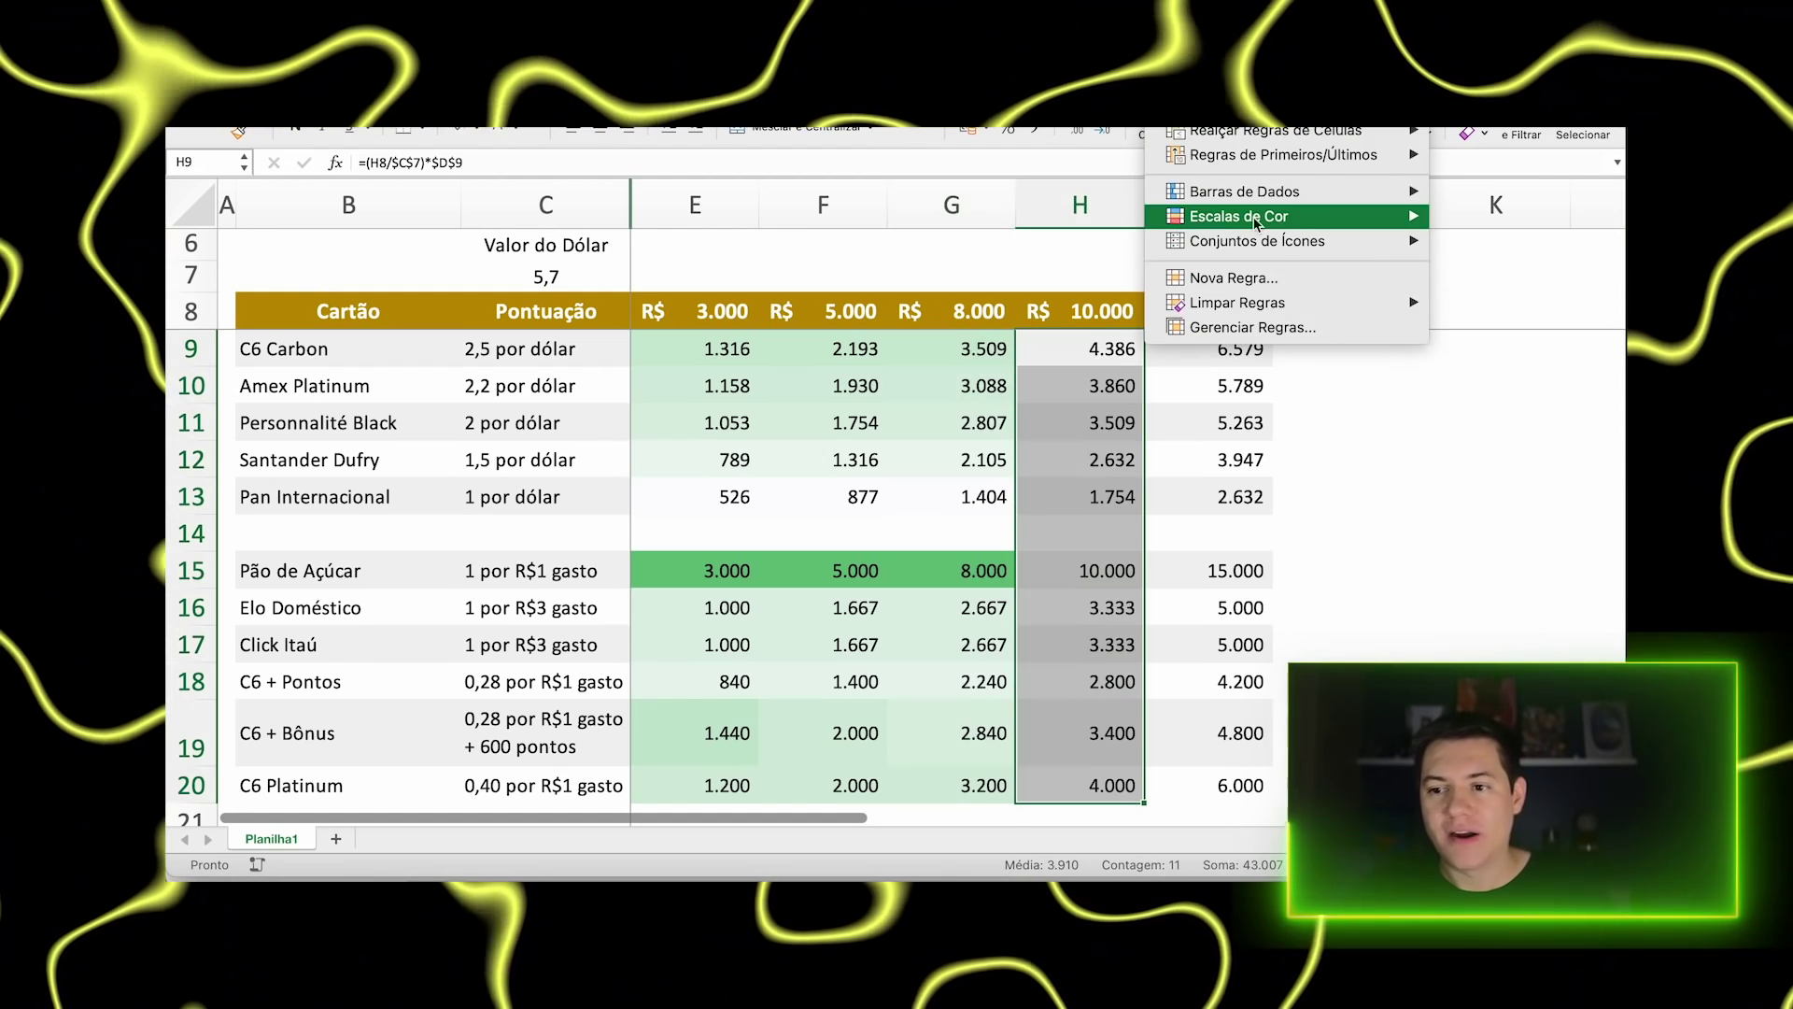
mouse_move(1289, 215)
left_click(1448, 318)
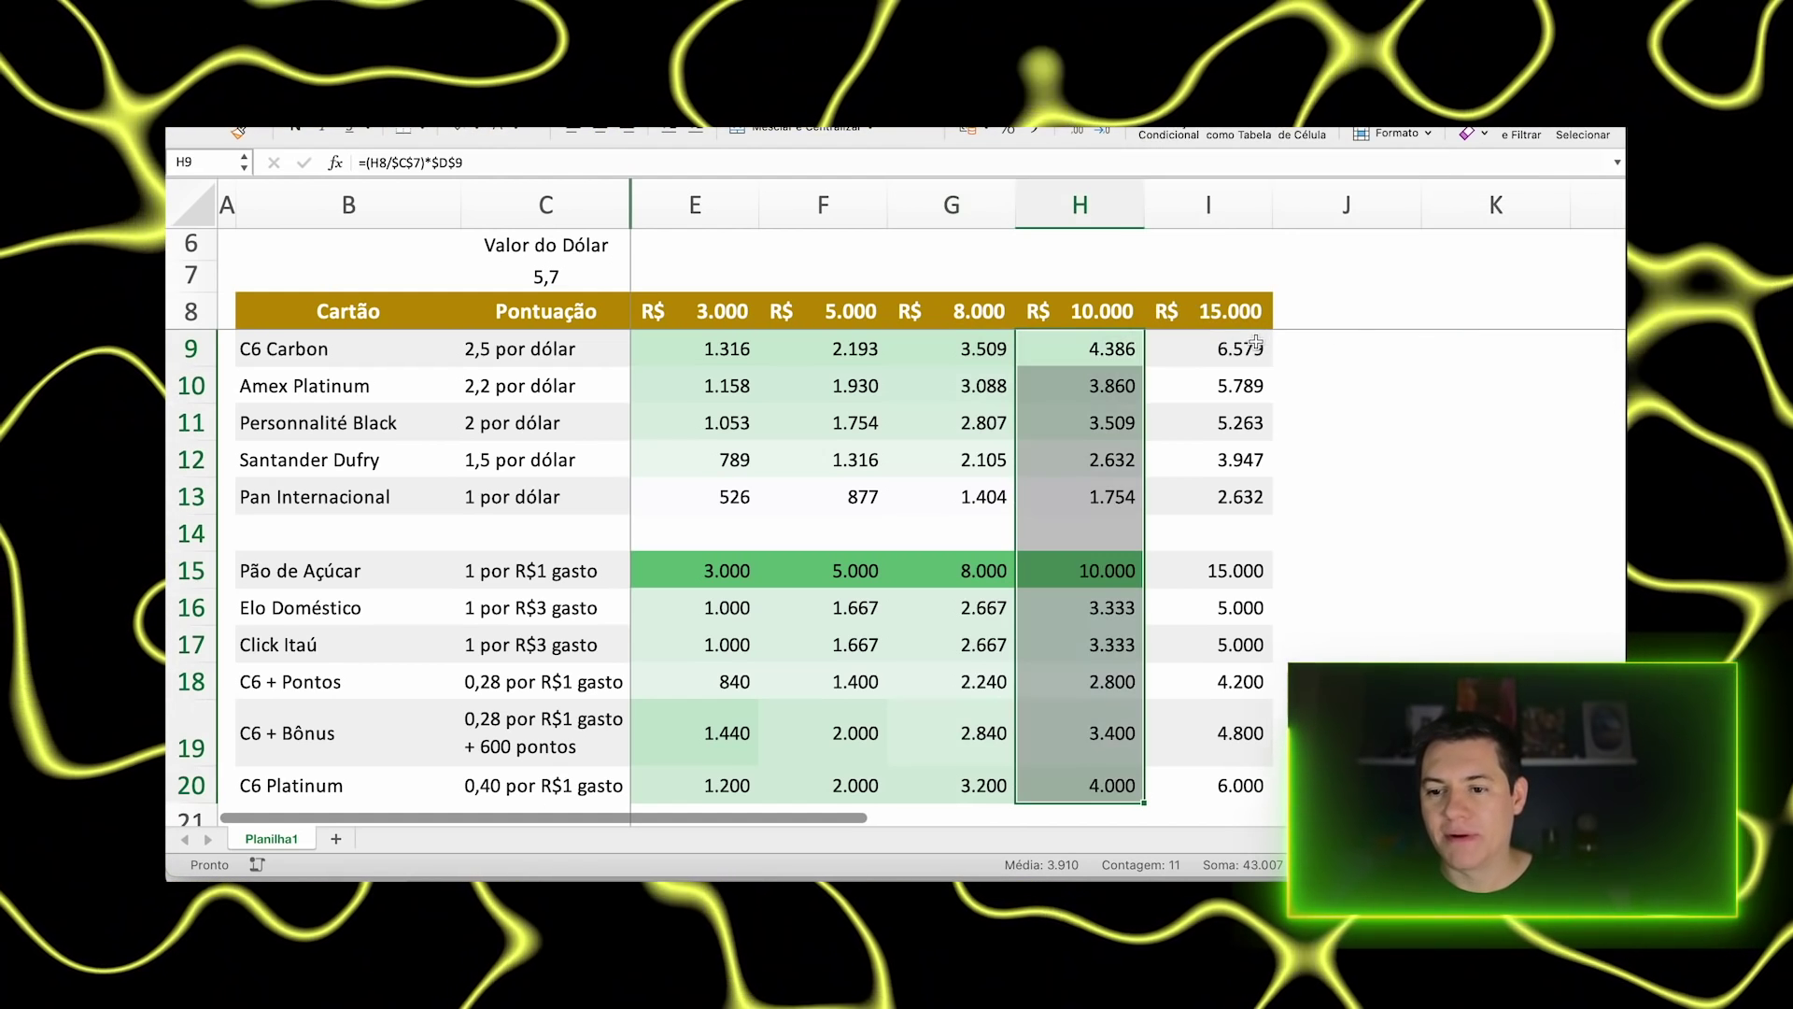
- Apply the green-white color scale to the R$ 15.000 points in I9:I20
left_click_drag(1215, 348, 1233, 774)
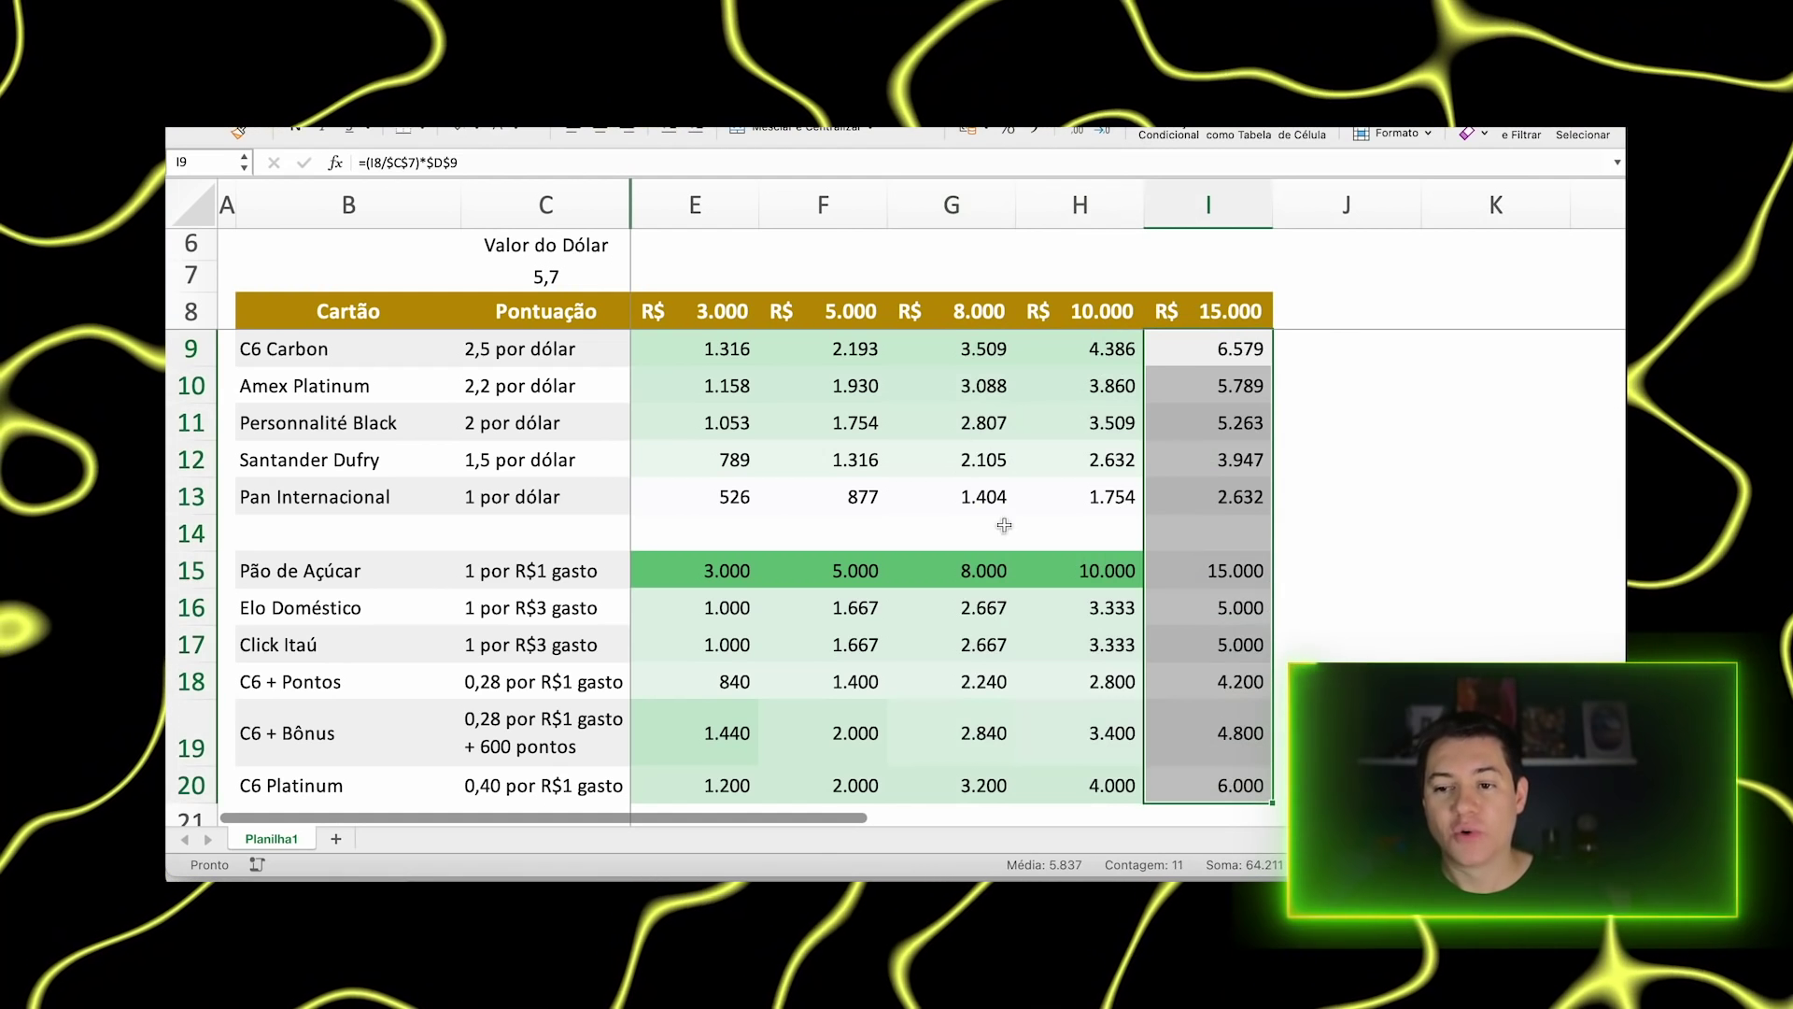
left_click(1168, 133)
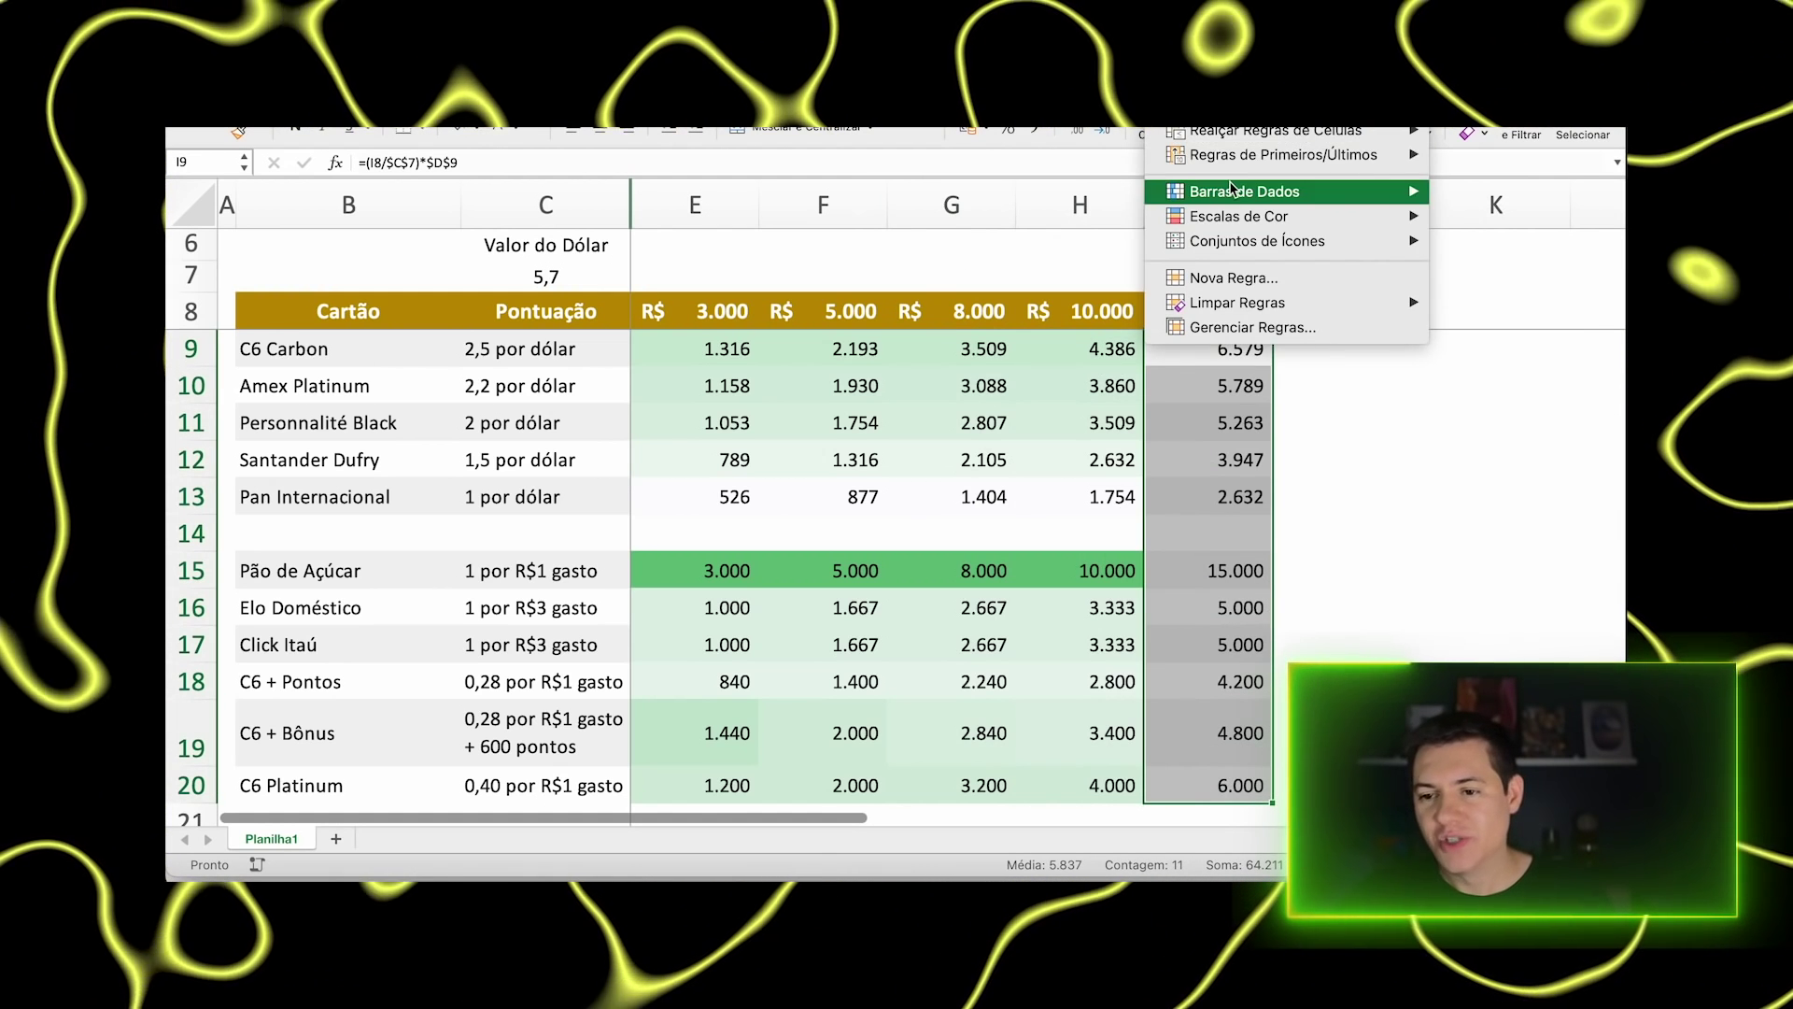
mouse_move(1250, 217)
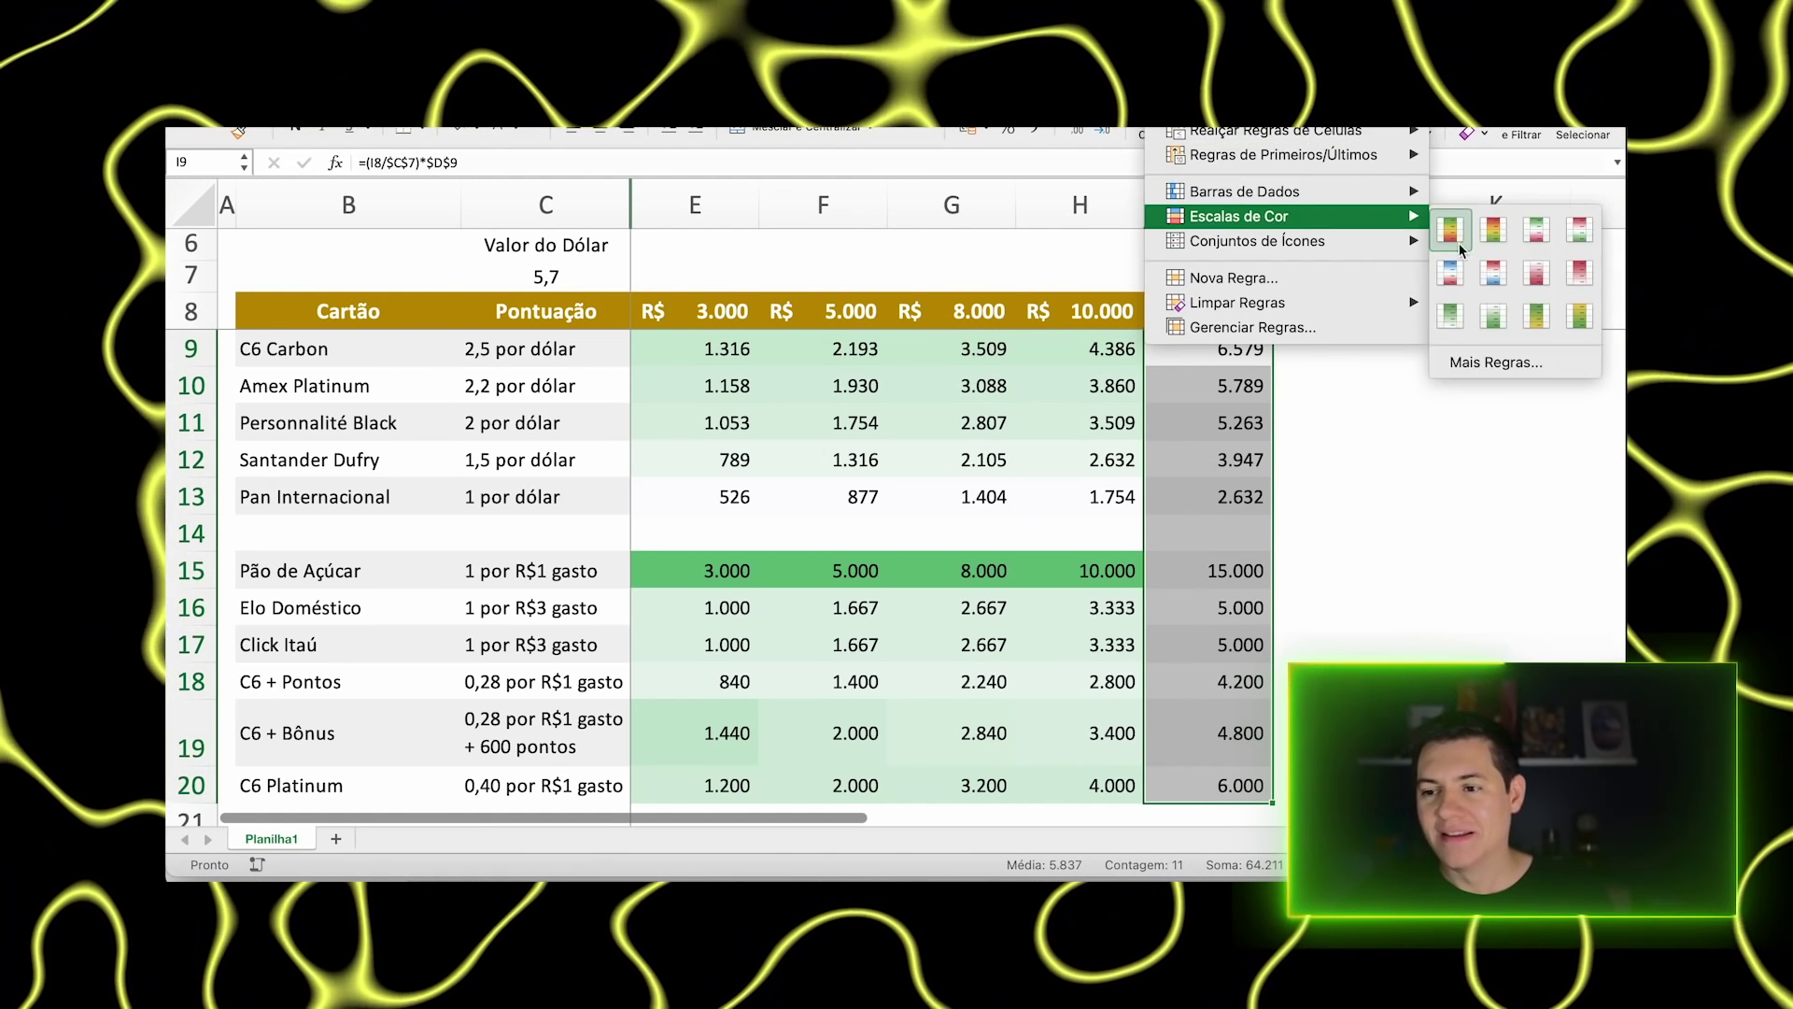
left_click(1438, 329)
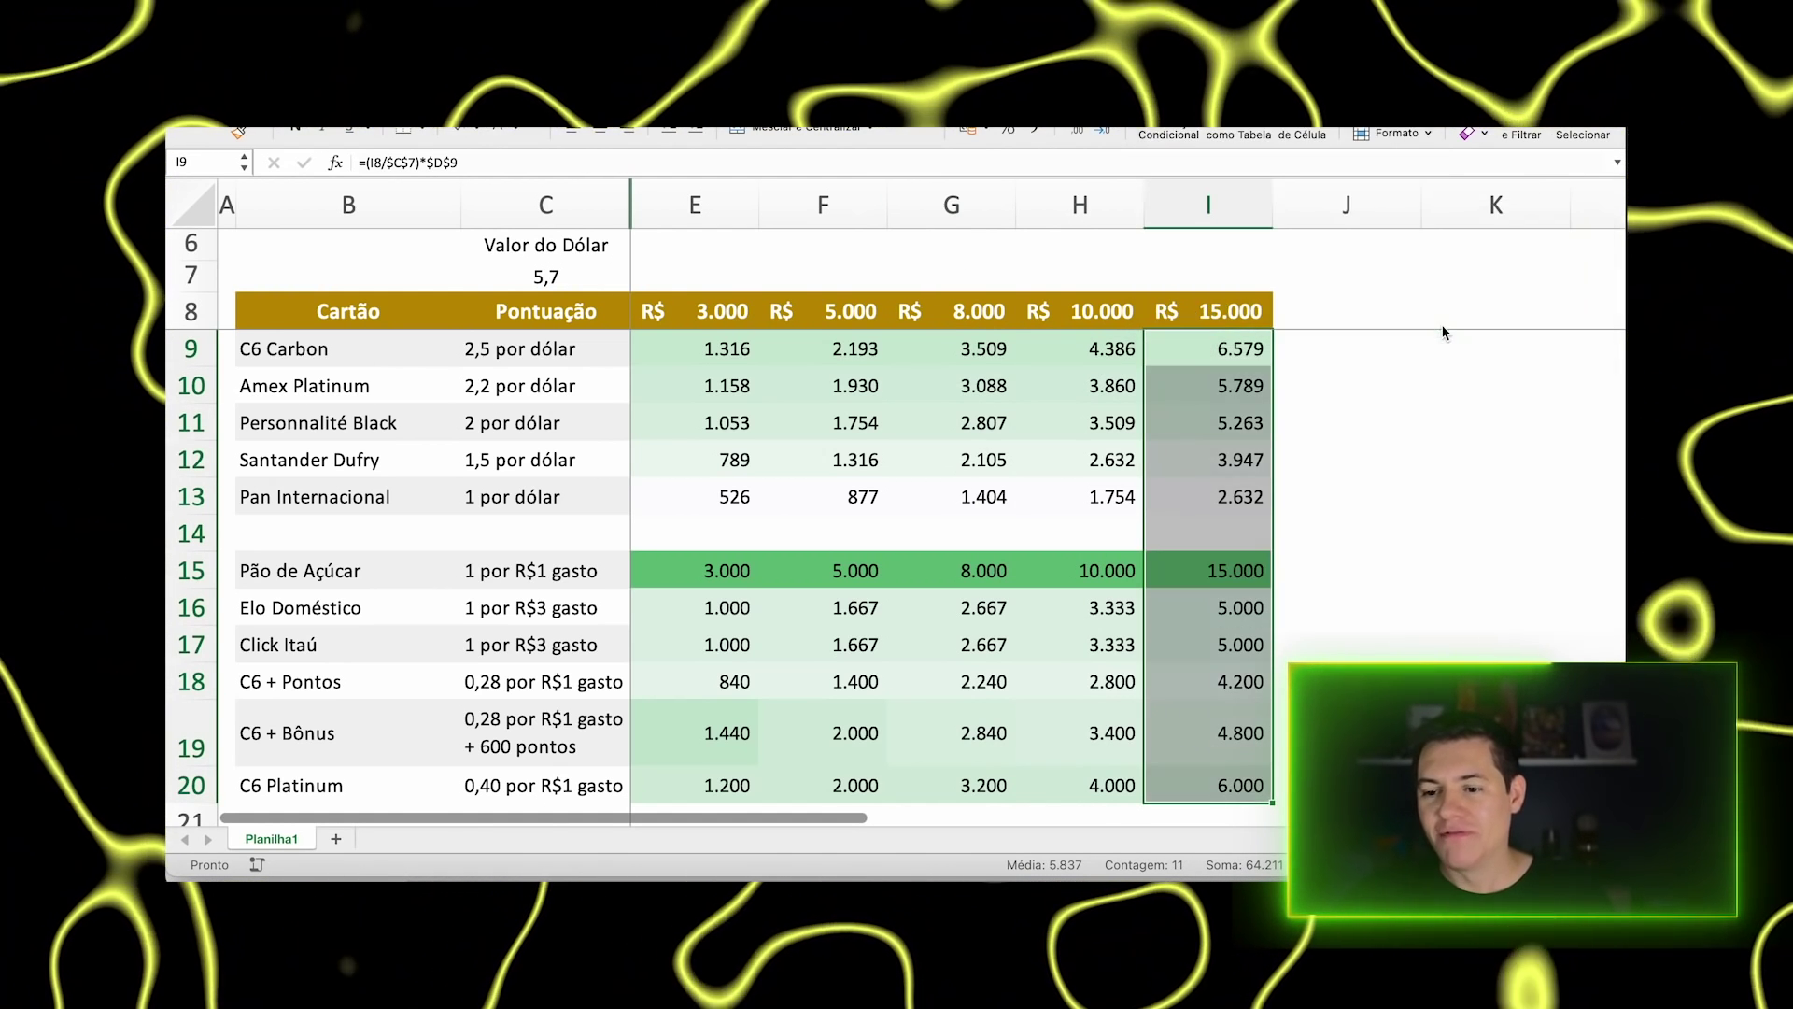
- Set the dollar value in C7 to 5,2
left_click(594, 274)
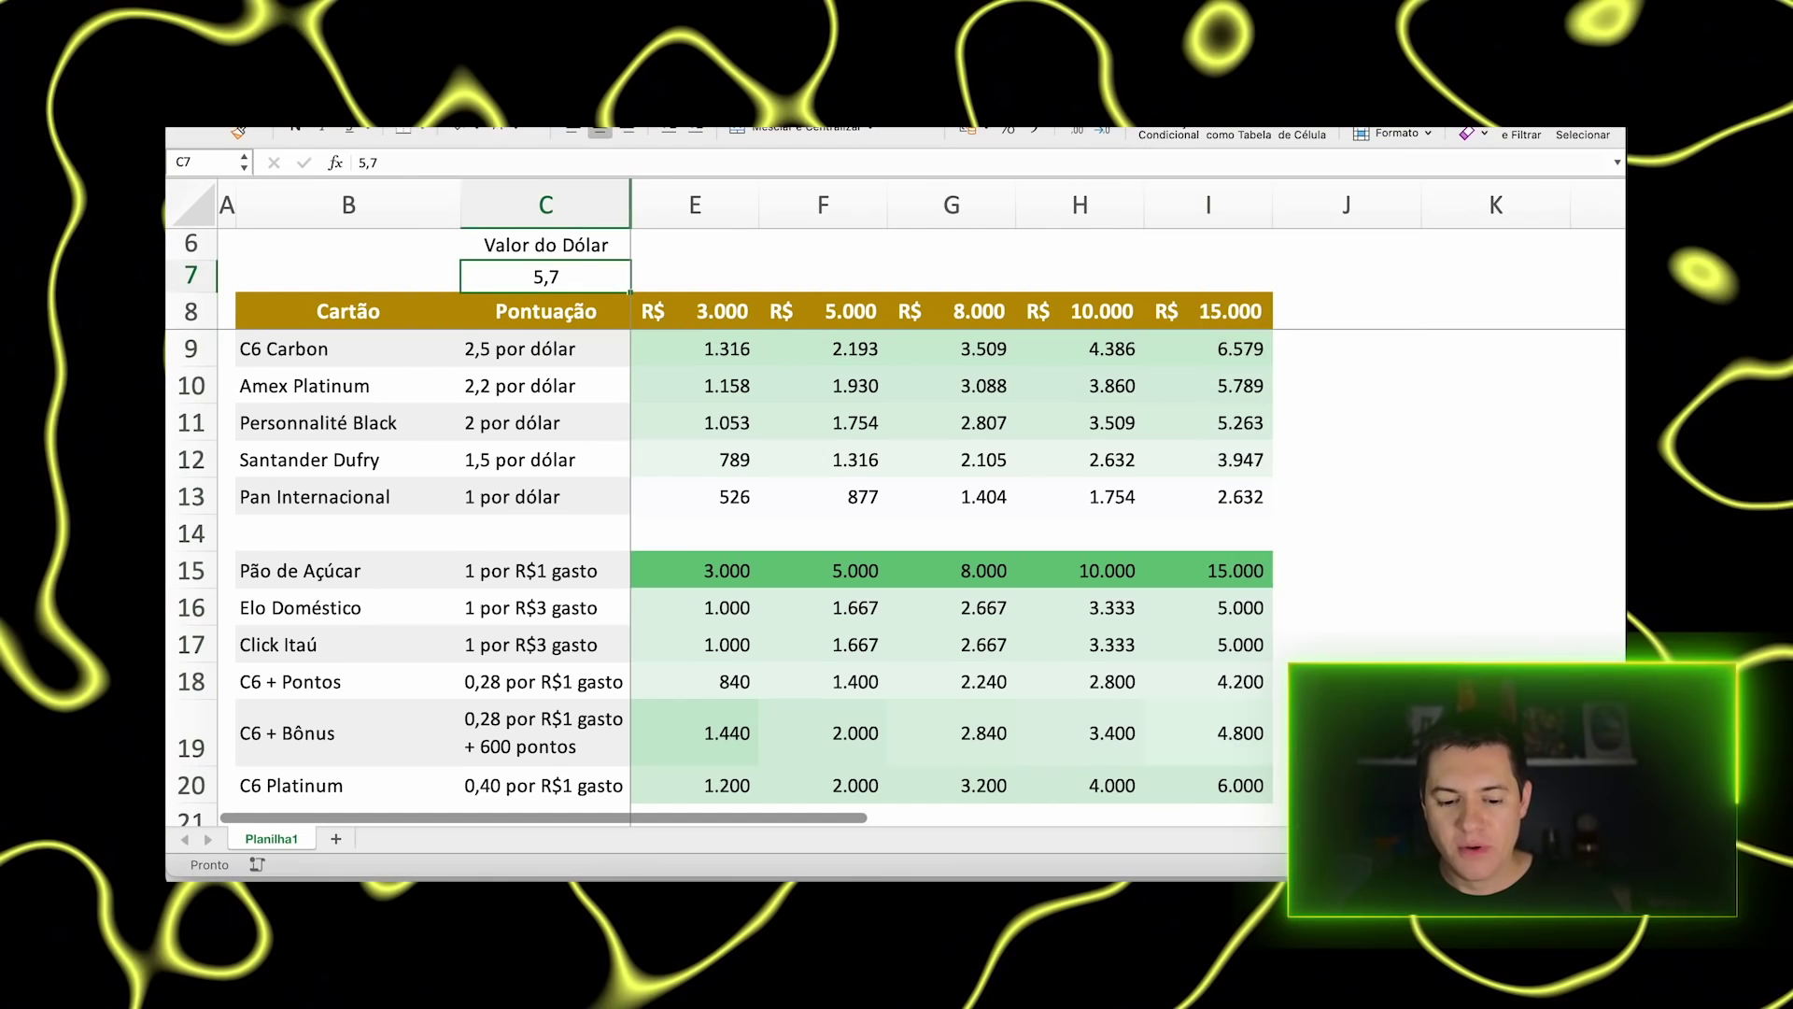
type("5")
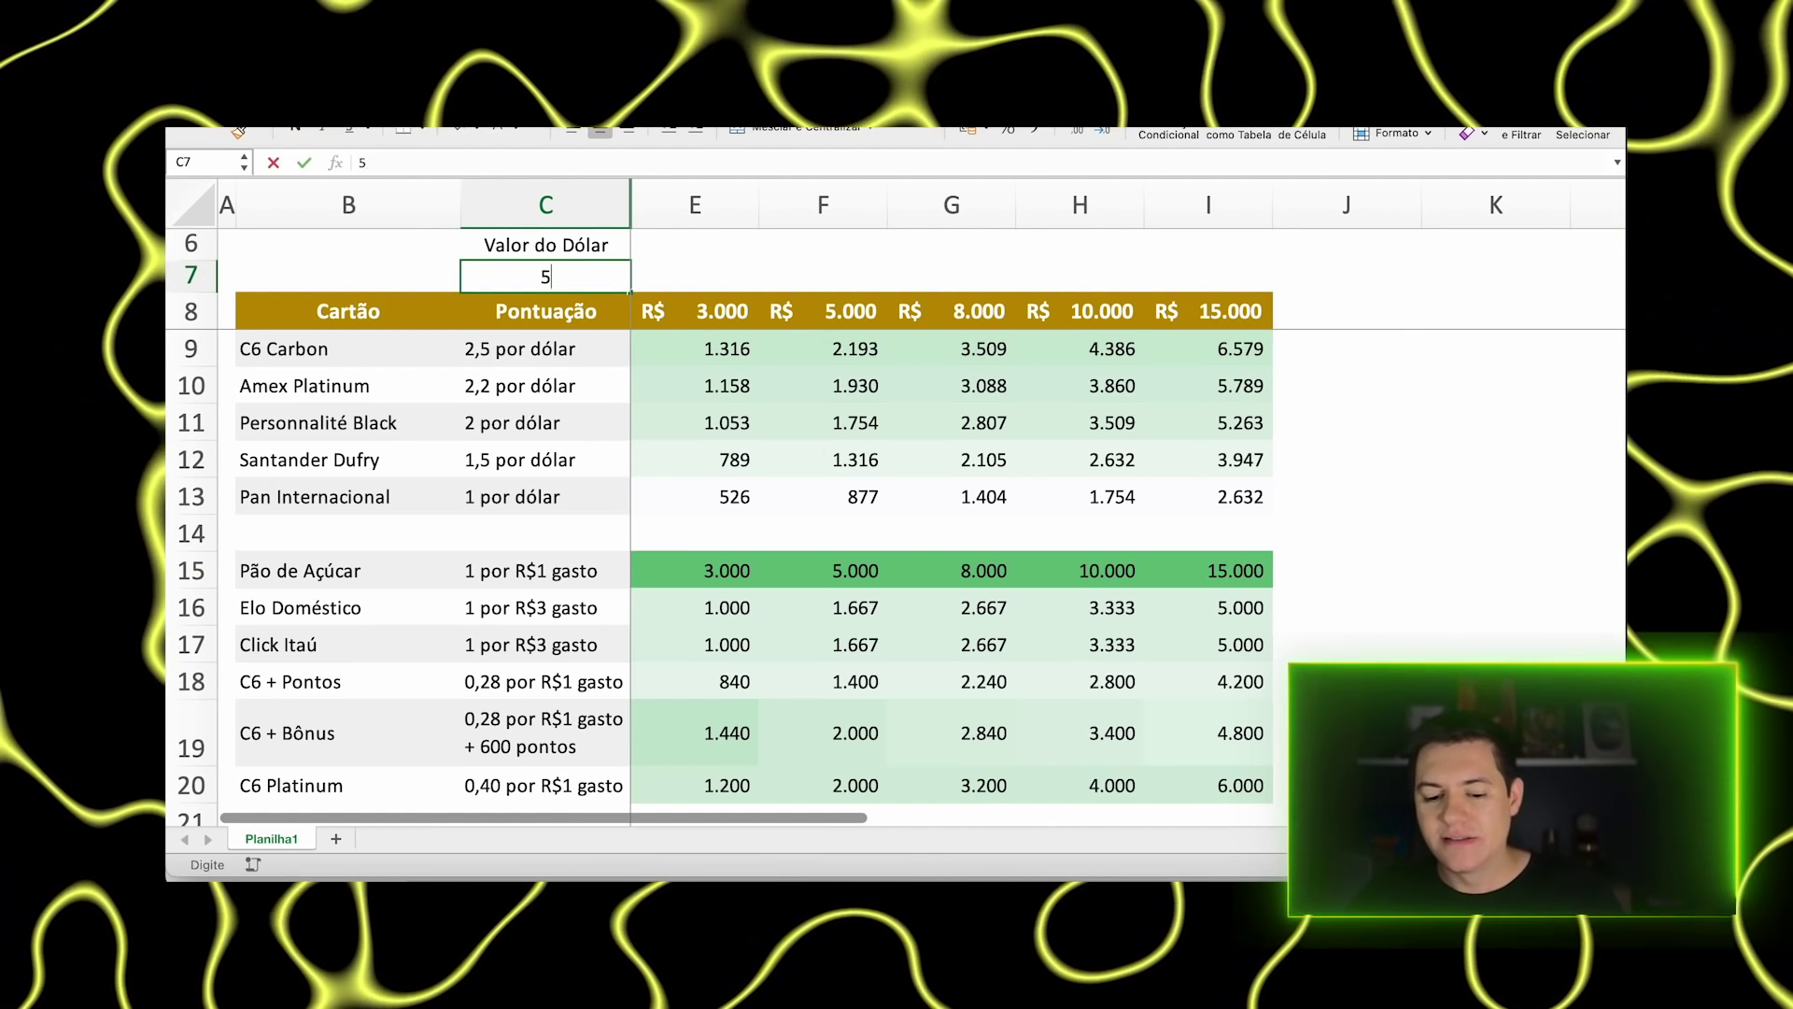
type(",2")
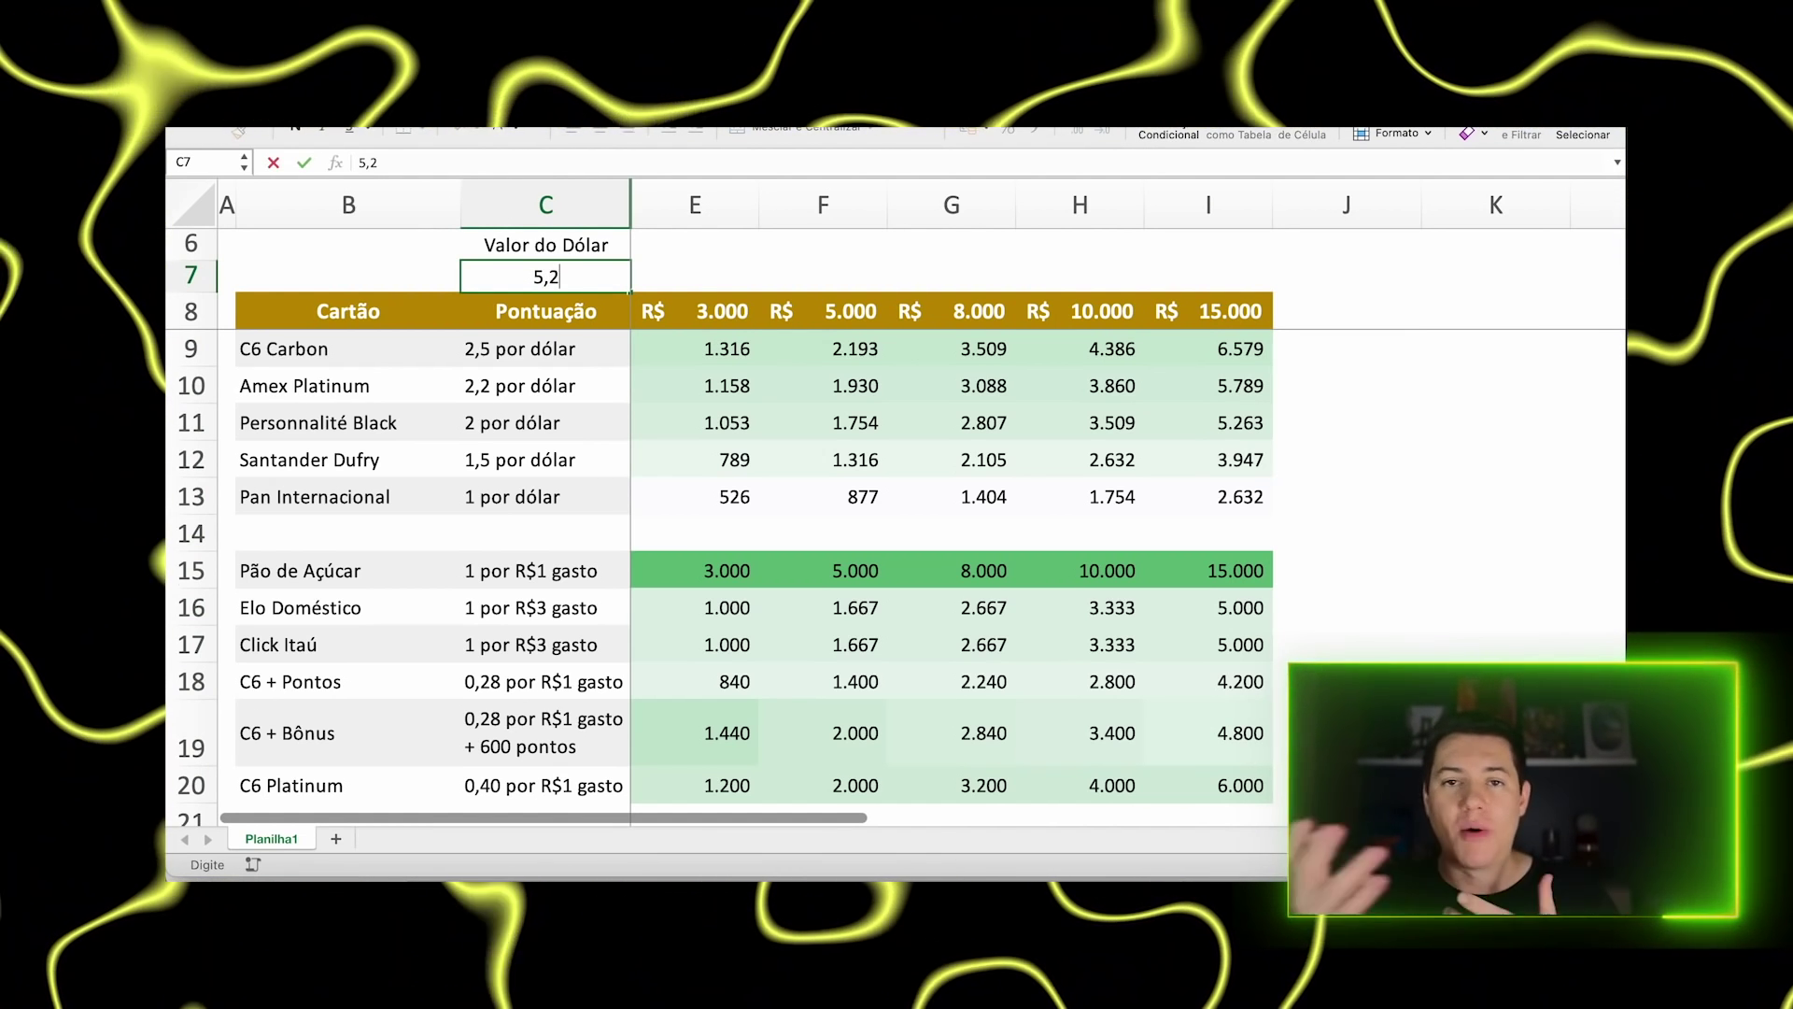
key("Return")
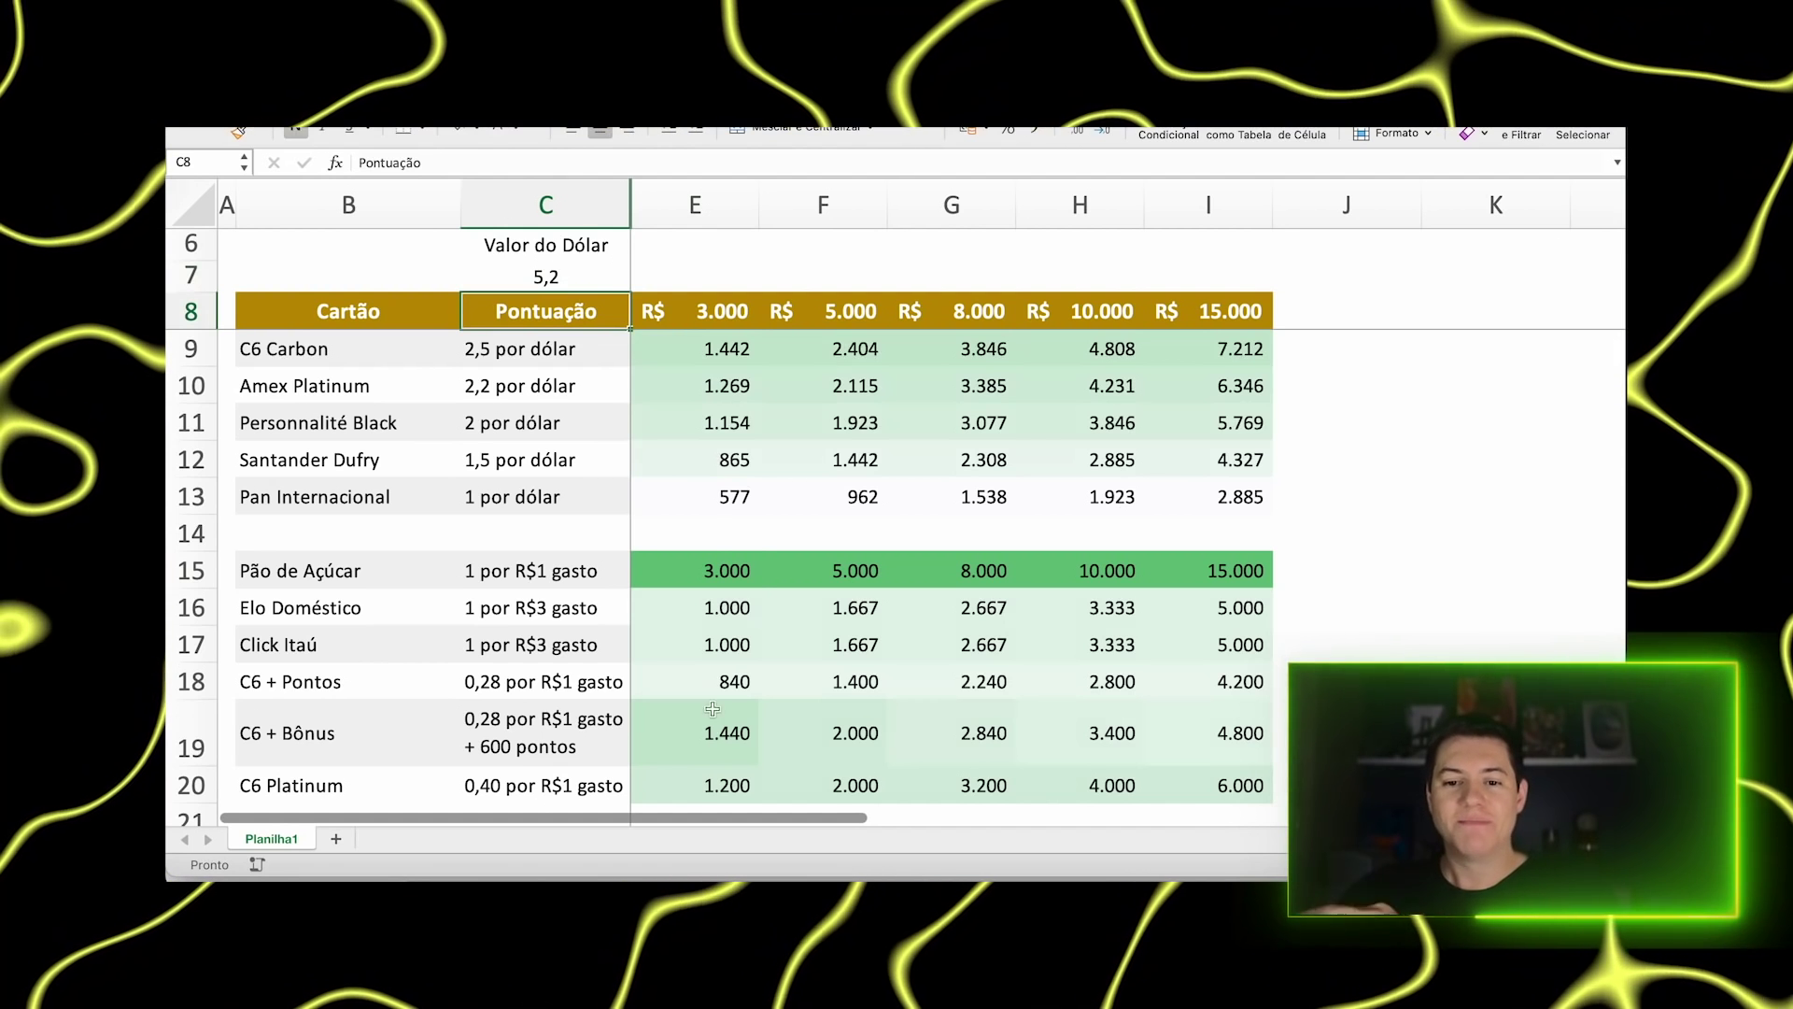
- Compare the R$ 3.000 points of Pão de Açúcar and C6 Carbon at the new dollar value
left_click(710, 572)
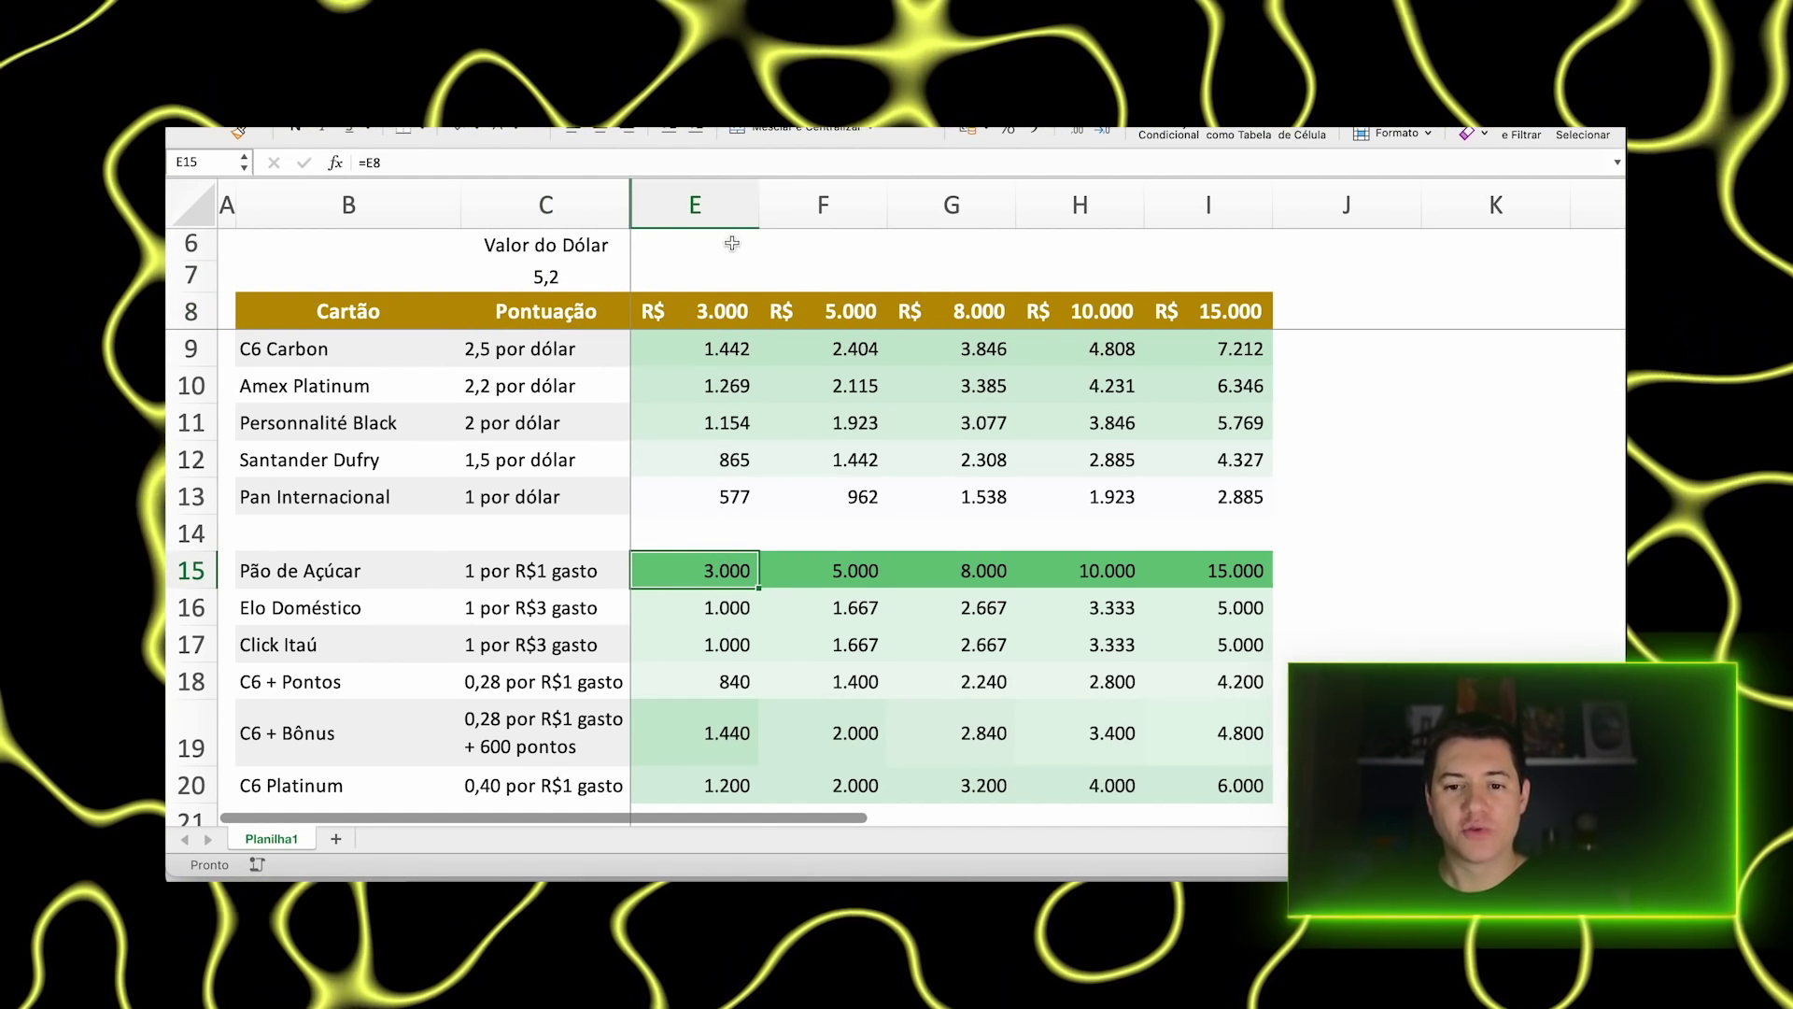
left_click(707, 199)
left_click(677, 579)
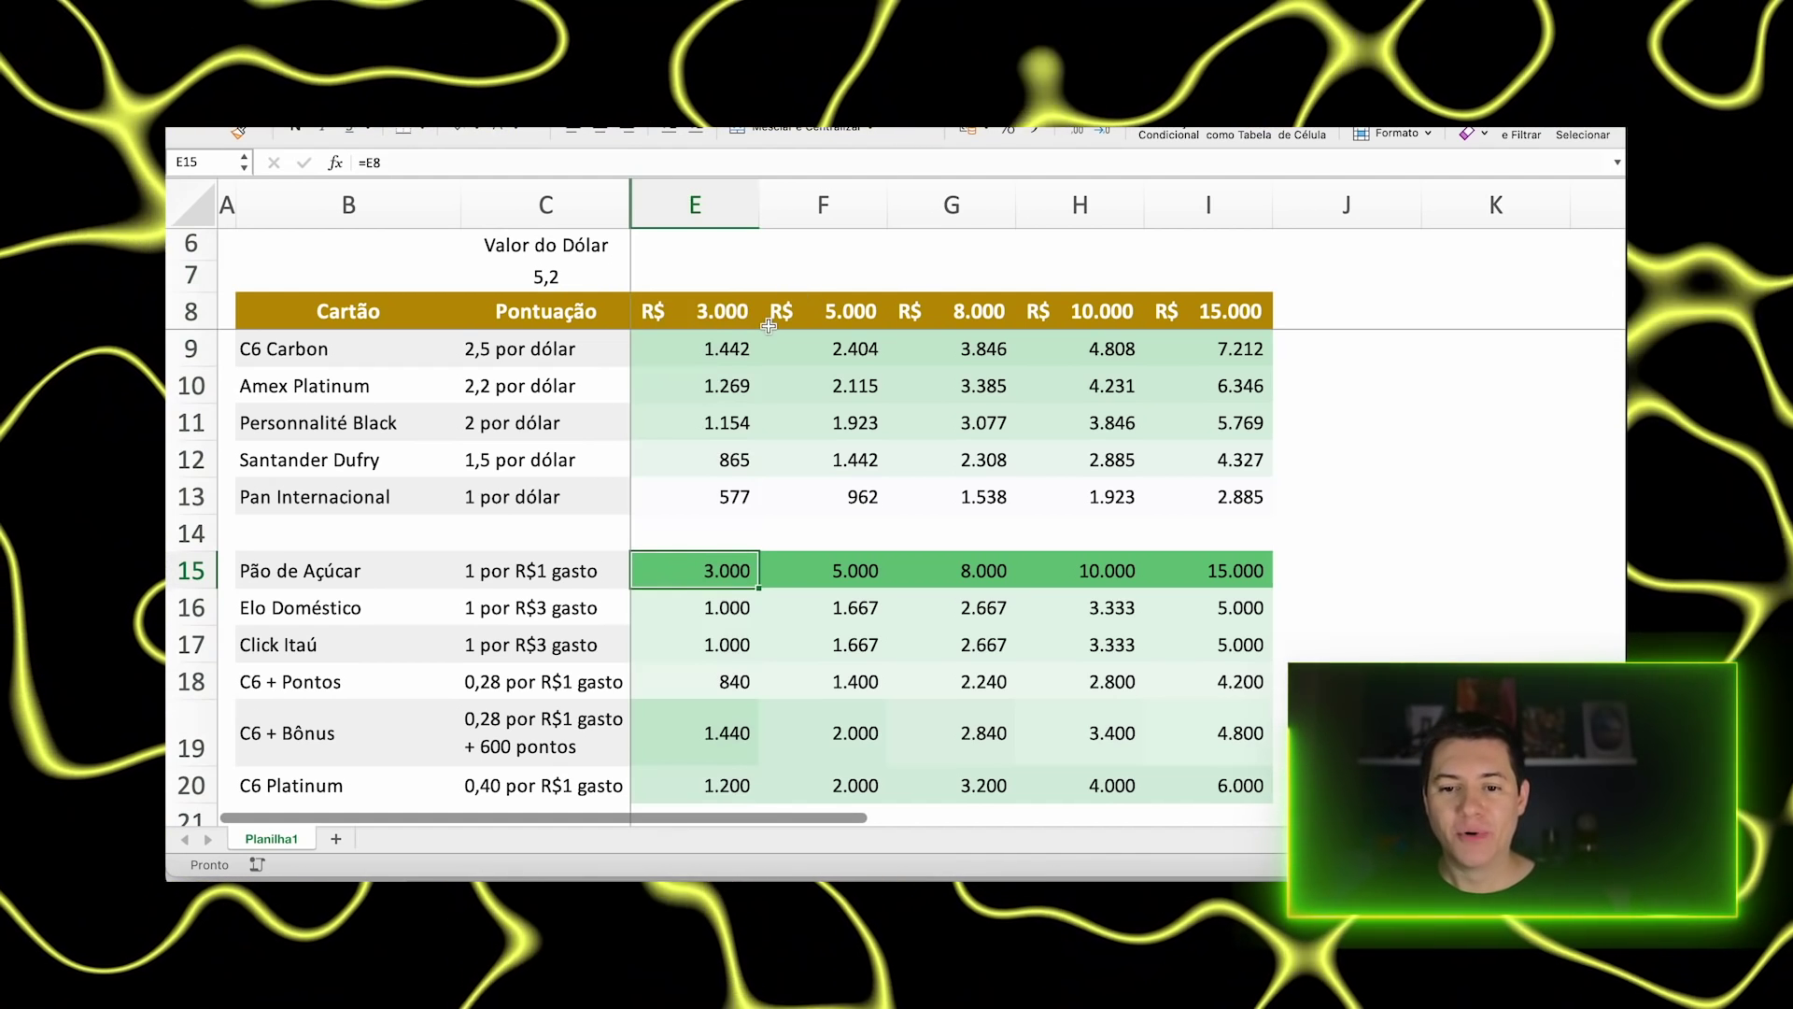
left_click(715, 350)
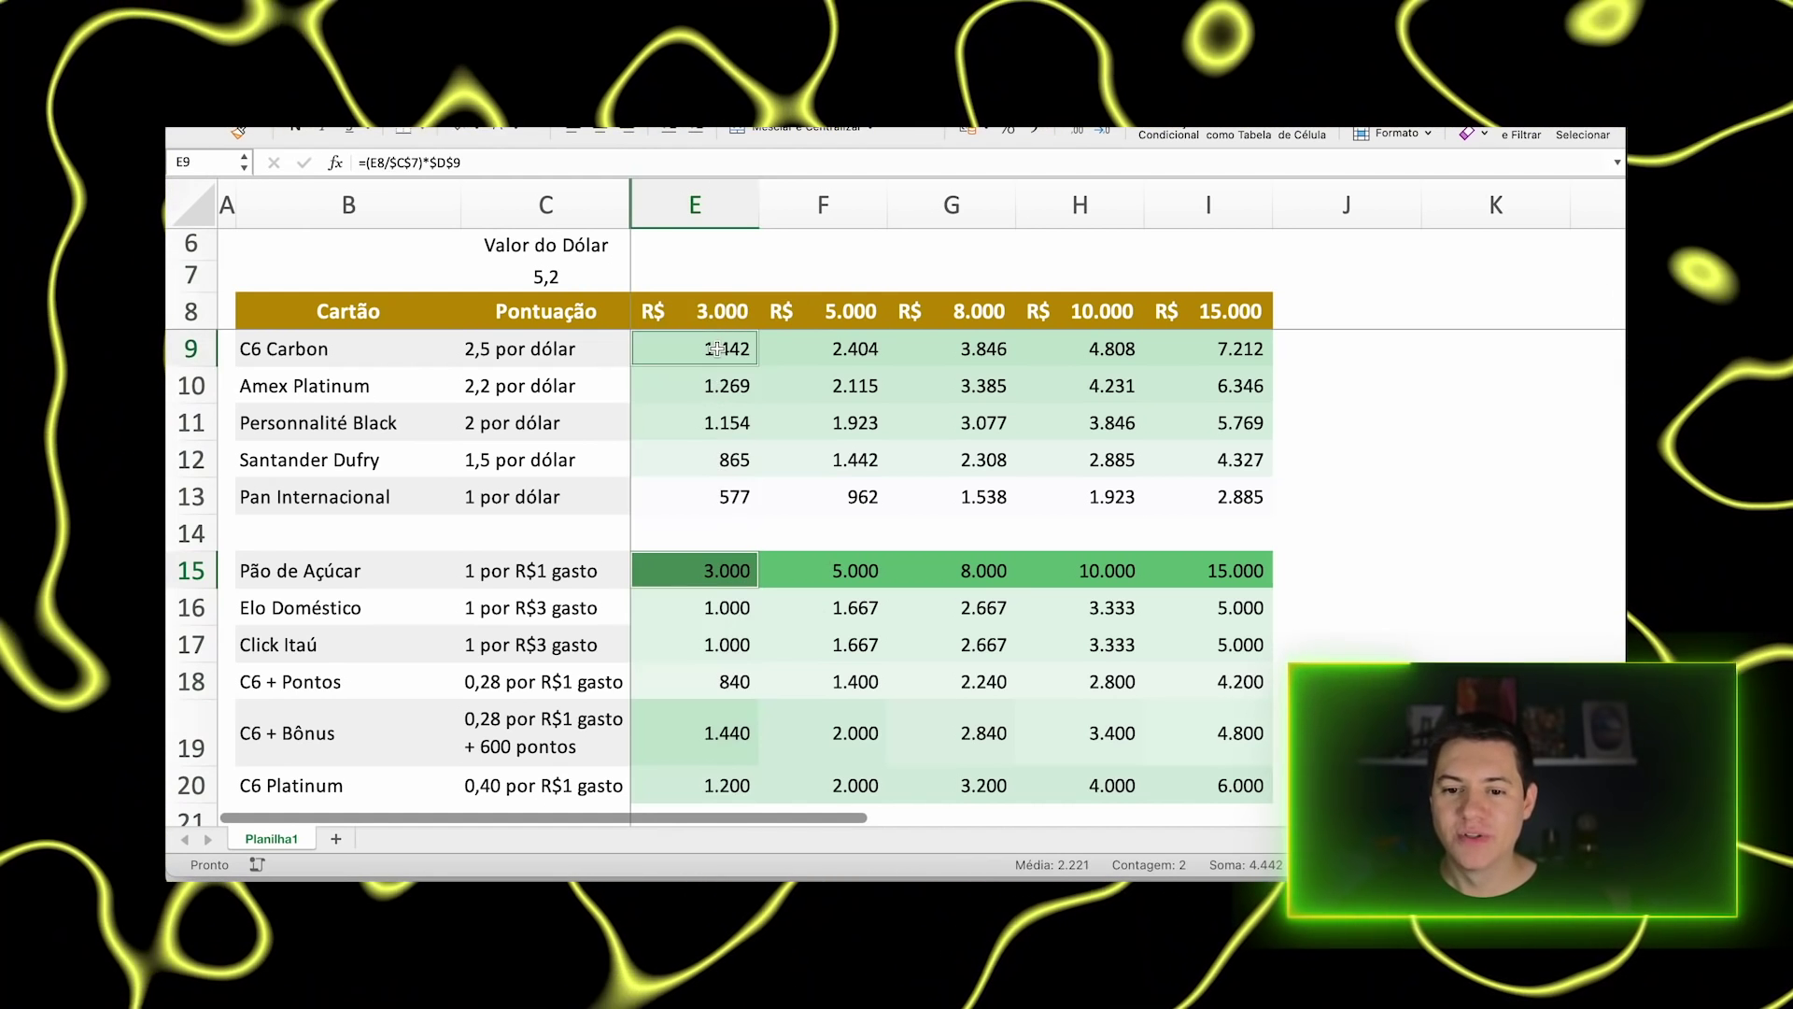
- Add the R$ 3.000 points of C6 + Bônus and Amex Platinum to the selected cells for comparison
left_click(710, 733, "super")
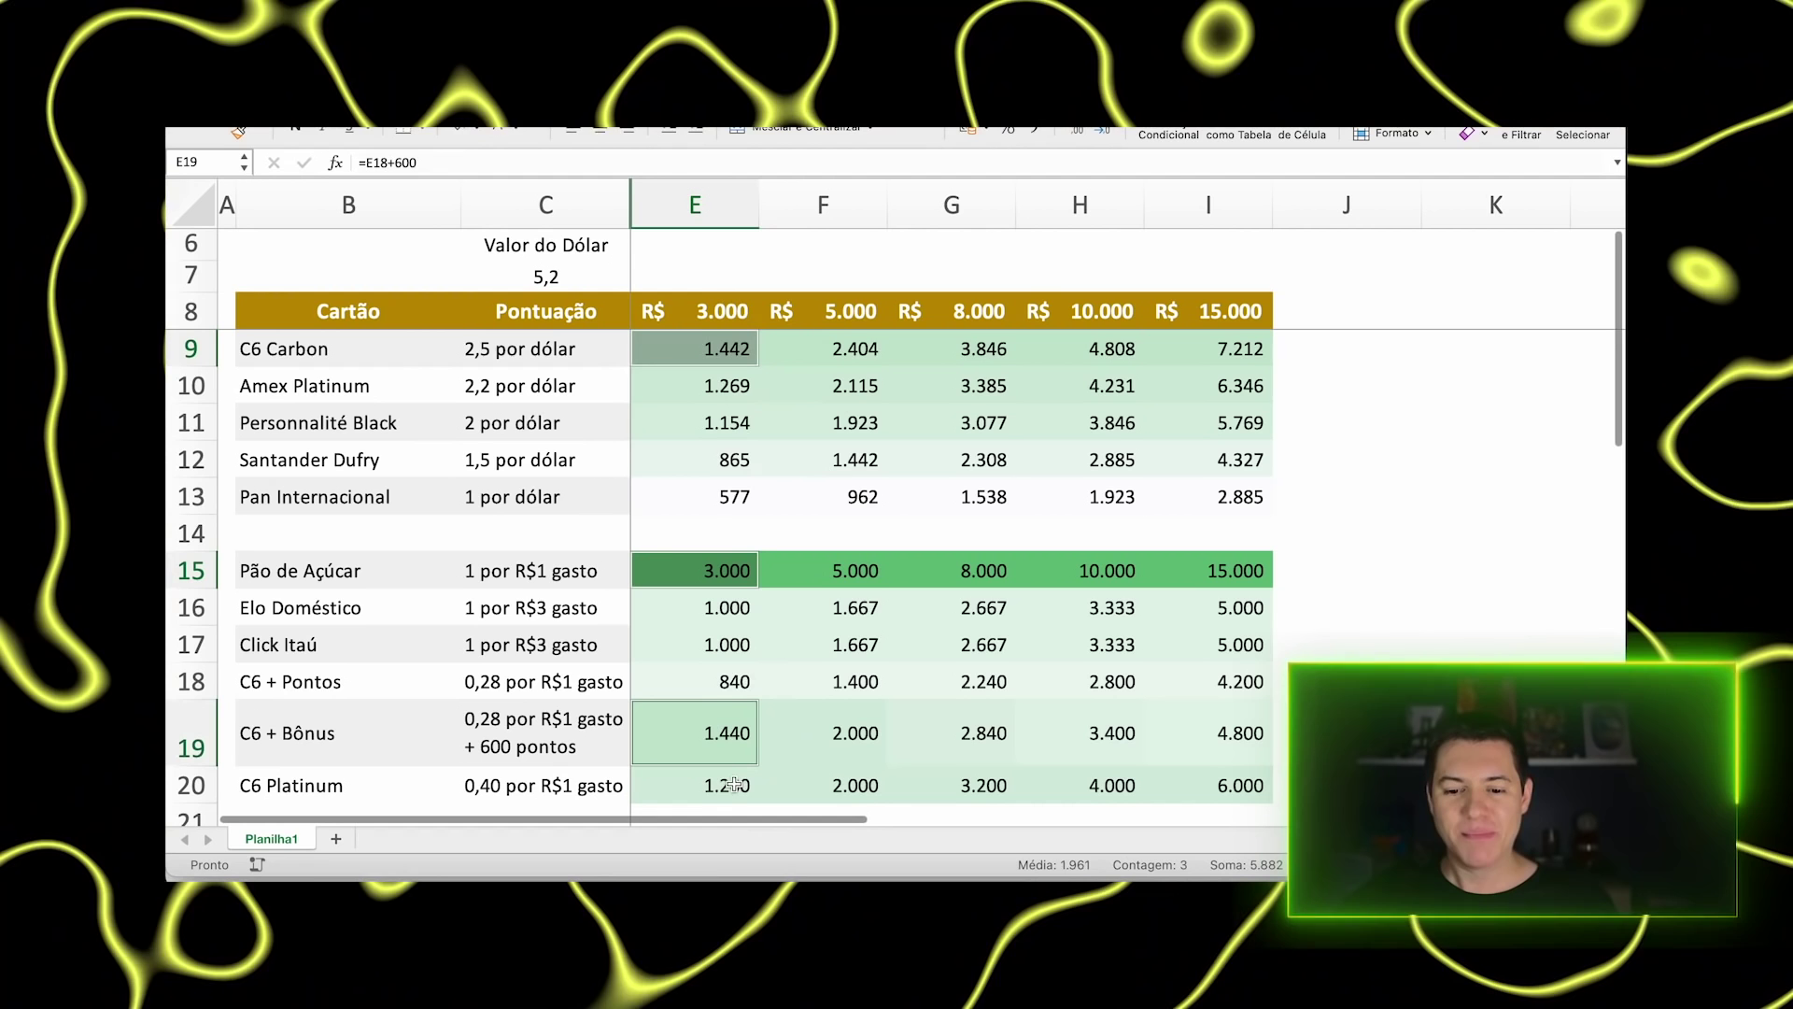
left_click(724, 381, "super")
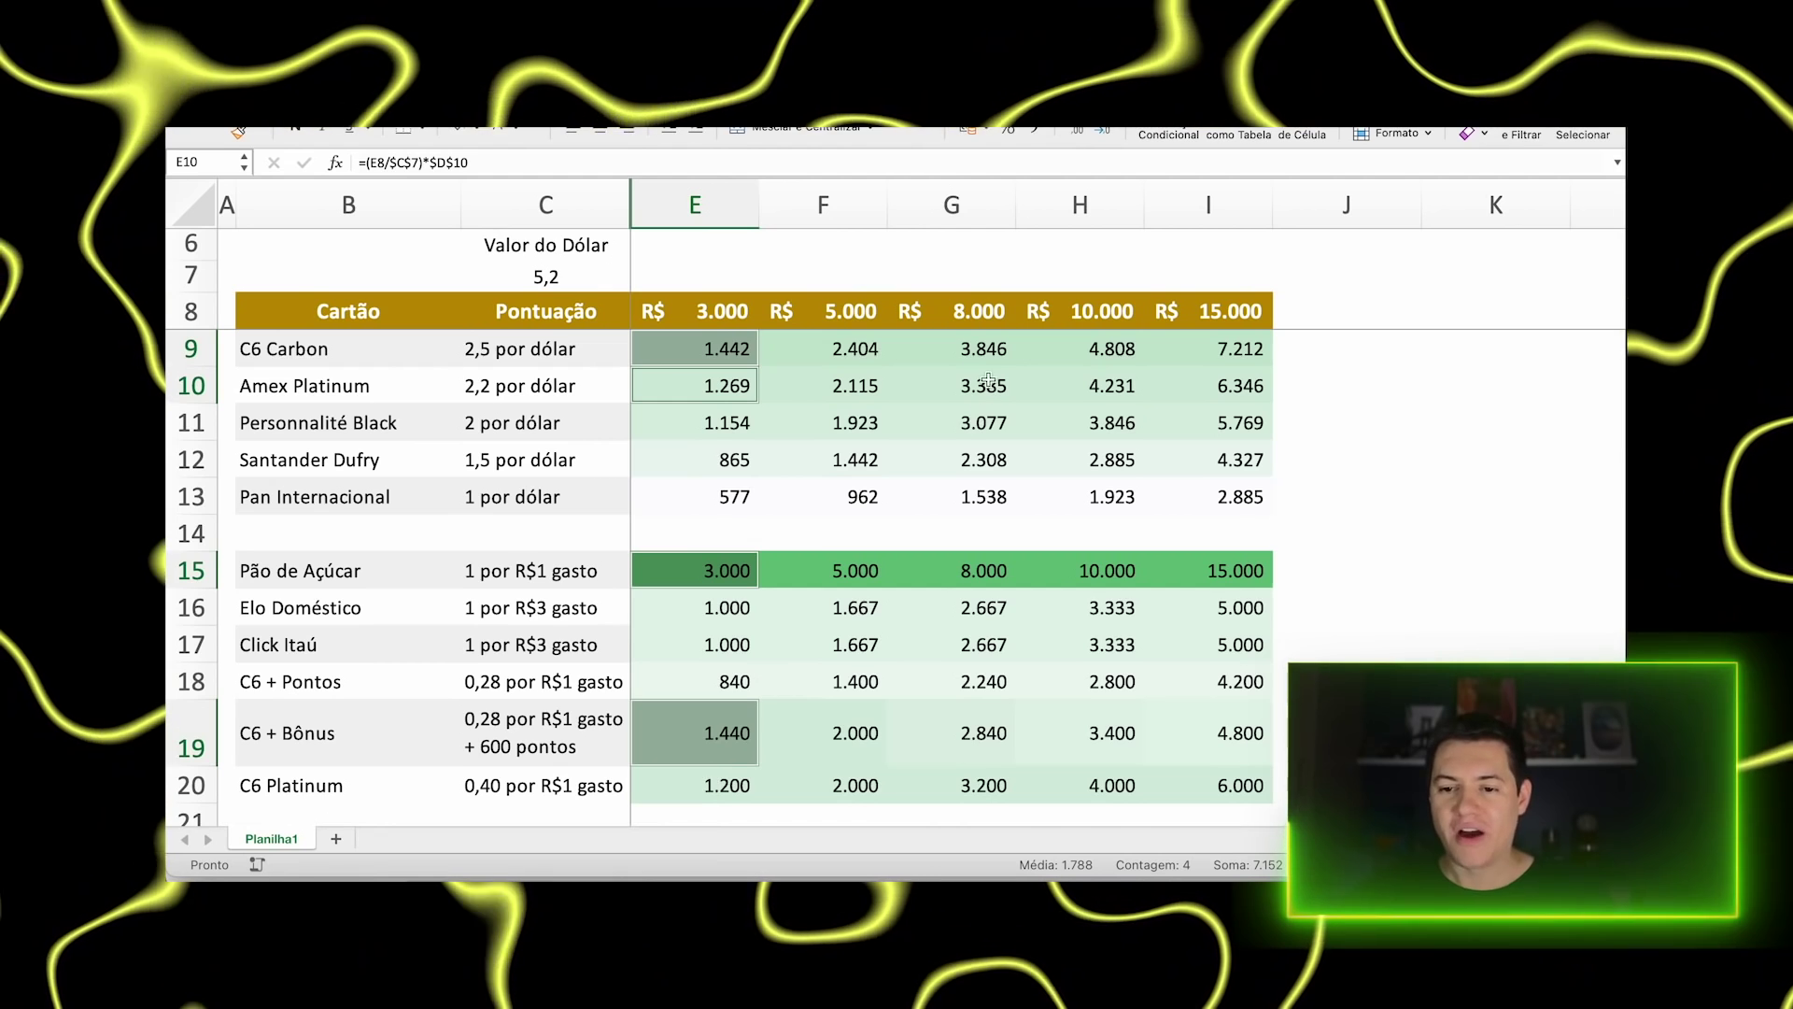
- Compare the R$ 8.000 points of Pão de Açúcar, C6 Carbon, Amex Platinum and C6 Platinum by selecting their cells together
left_click(1003, 571)
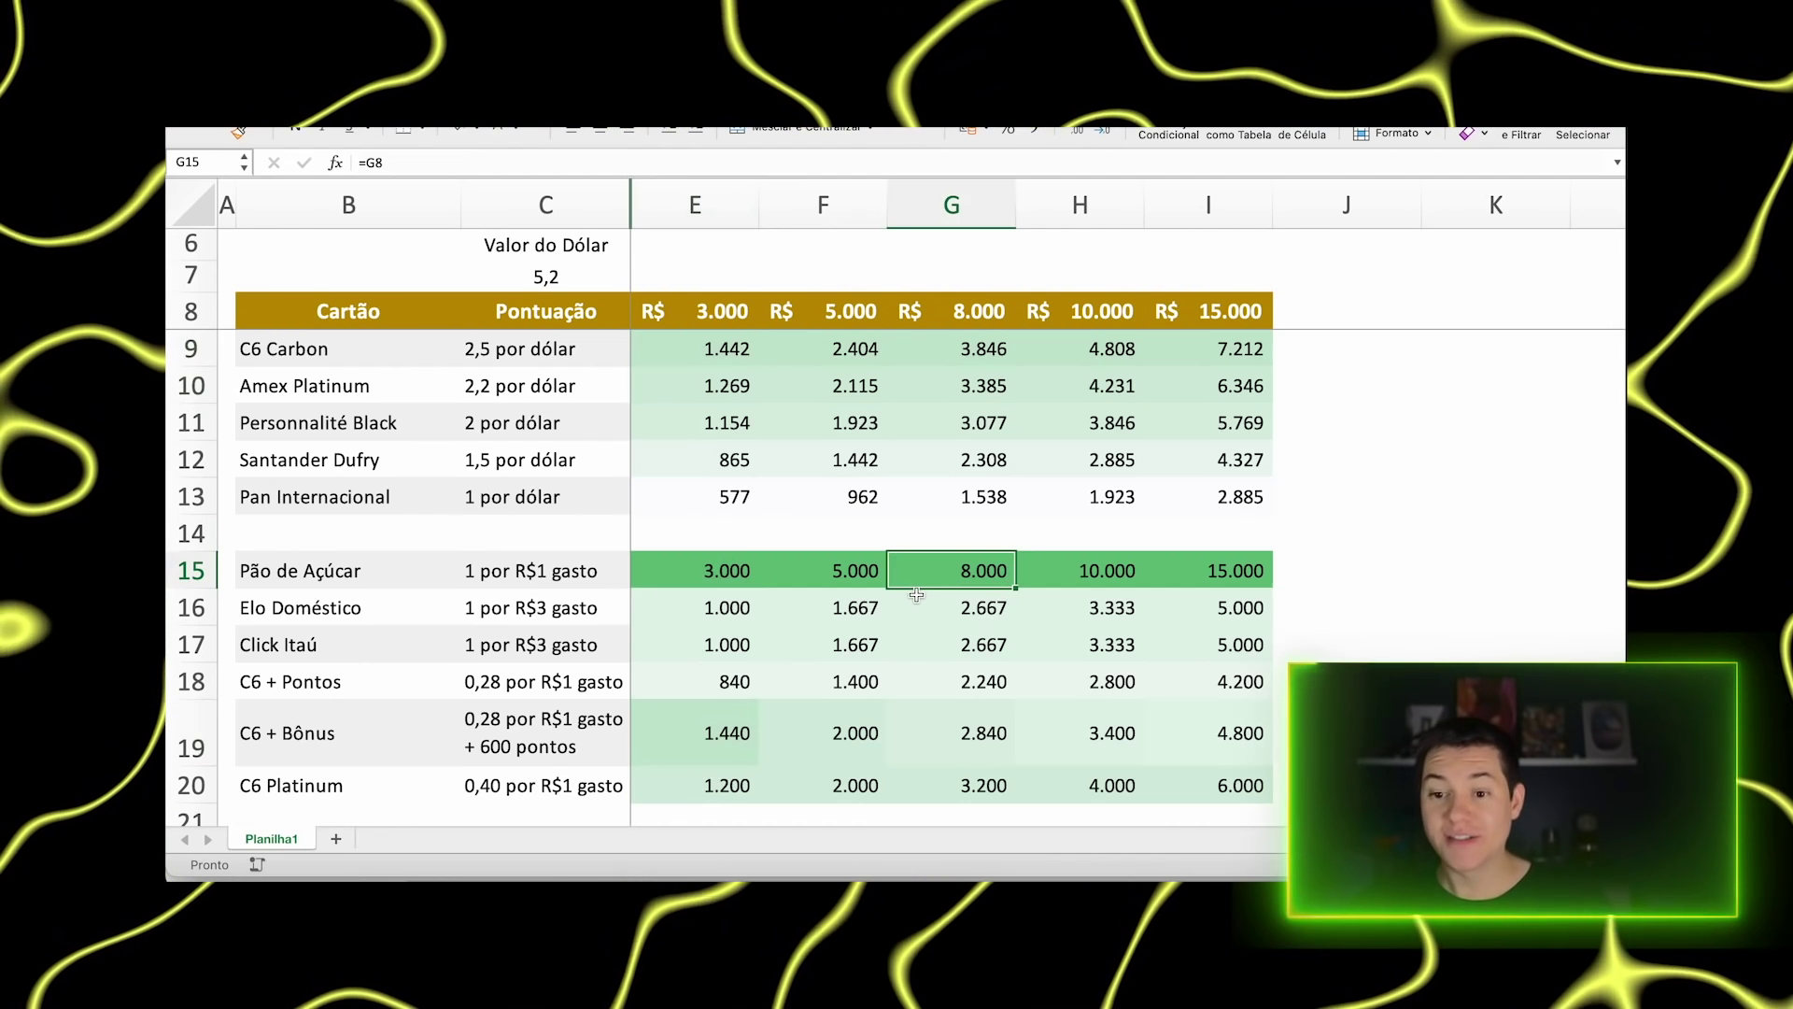
left_click(964, 357, "super")
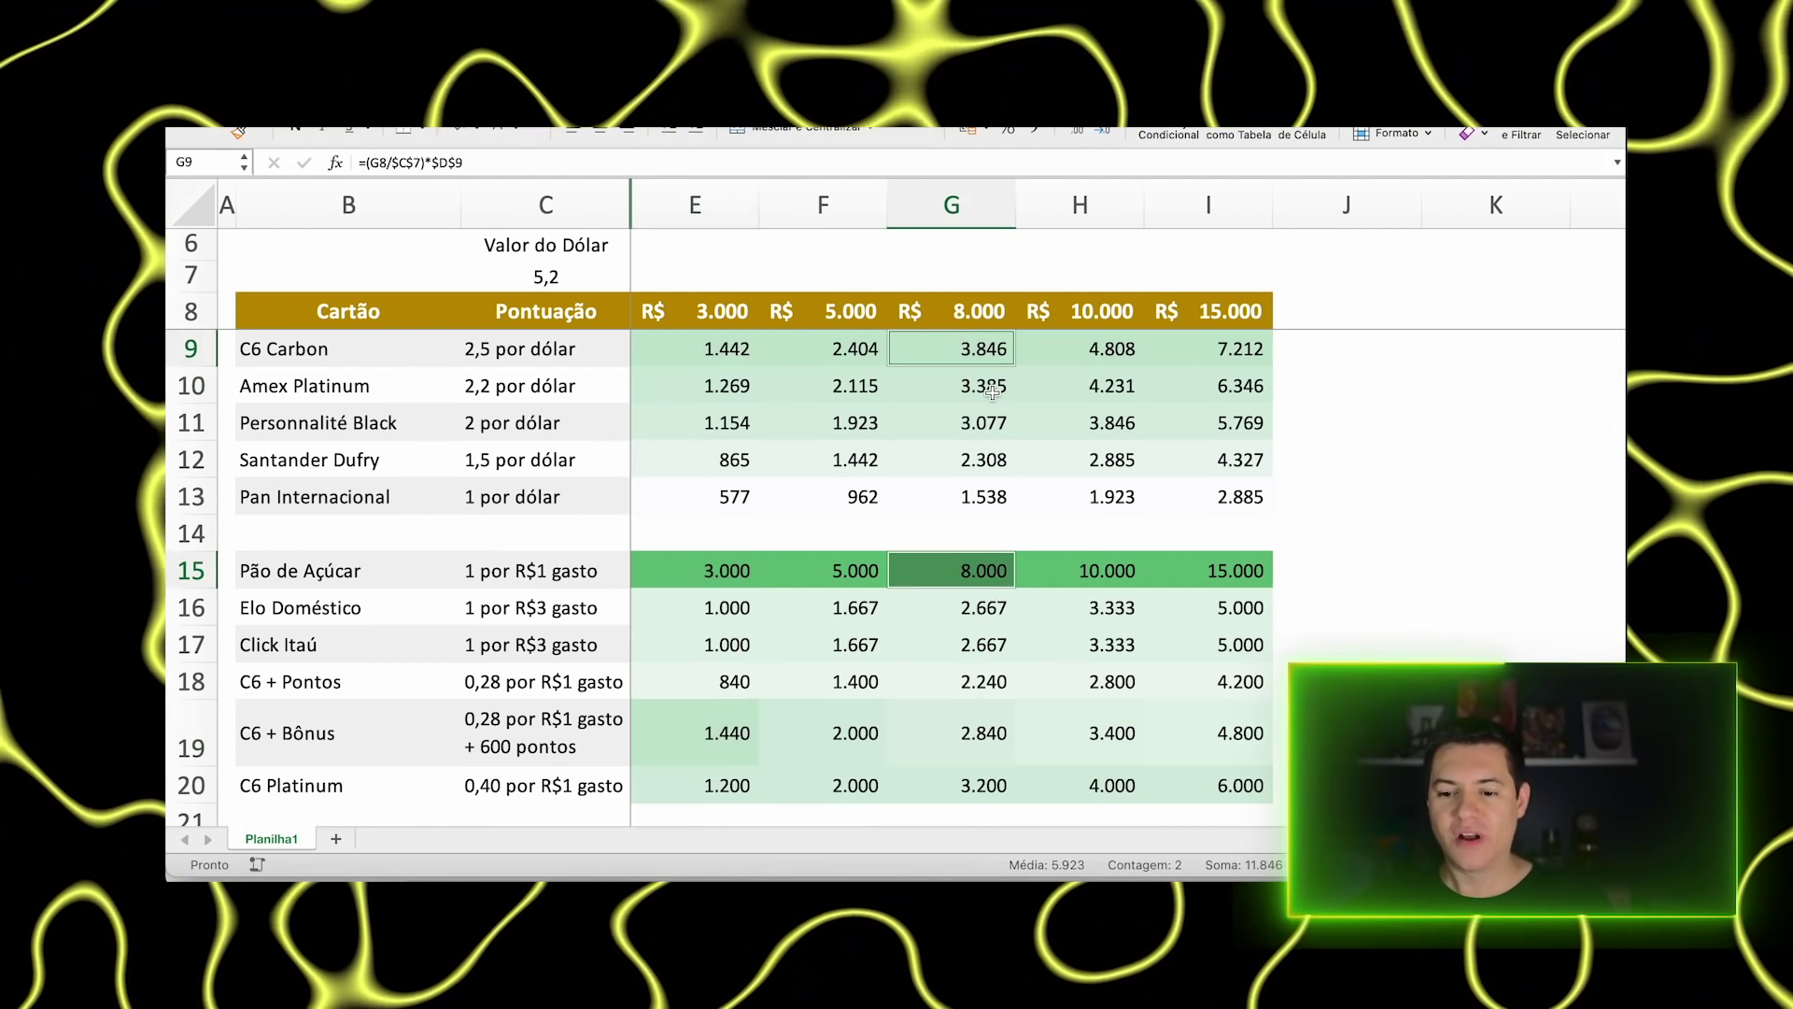
left_click(992, 389, "super")
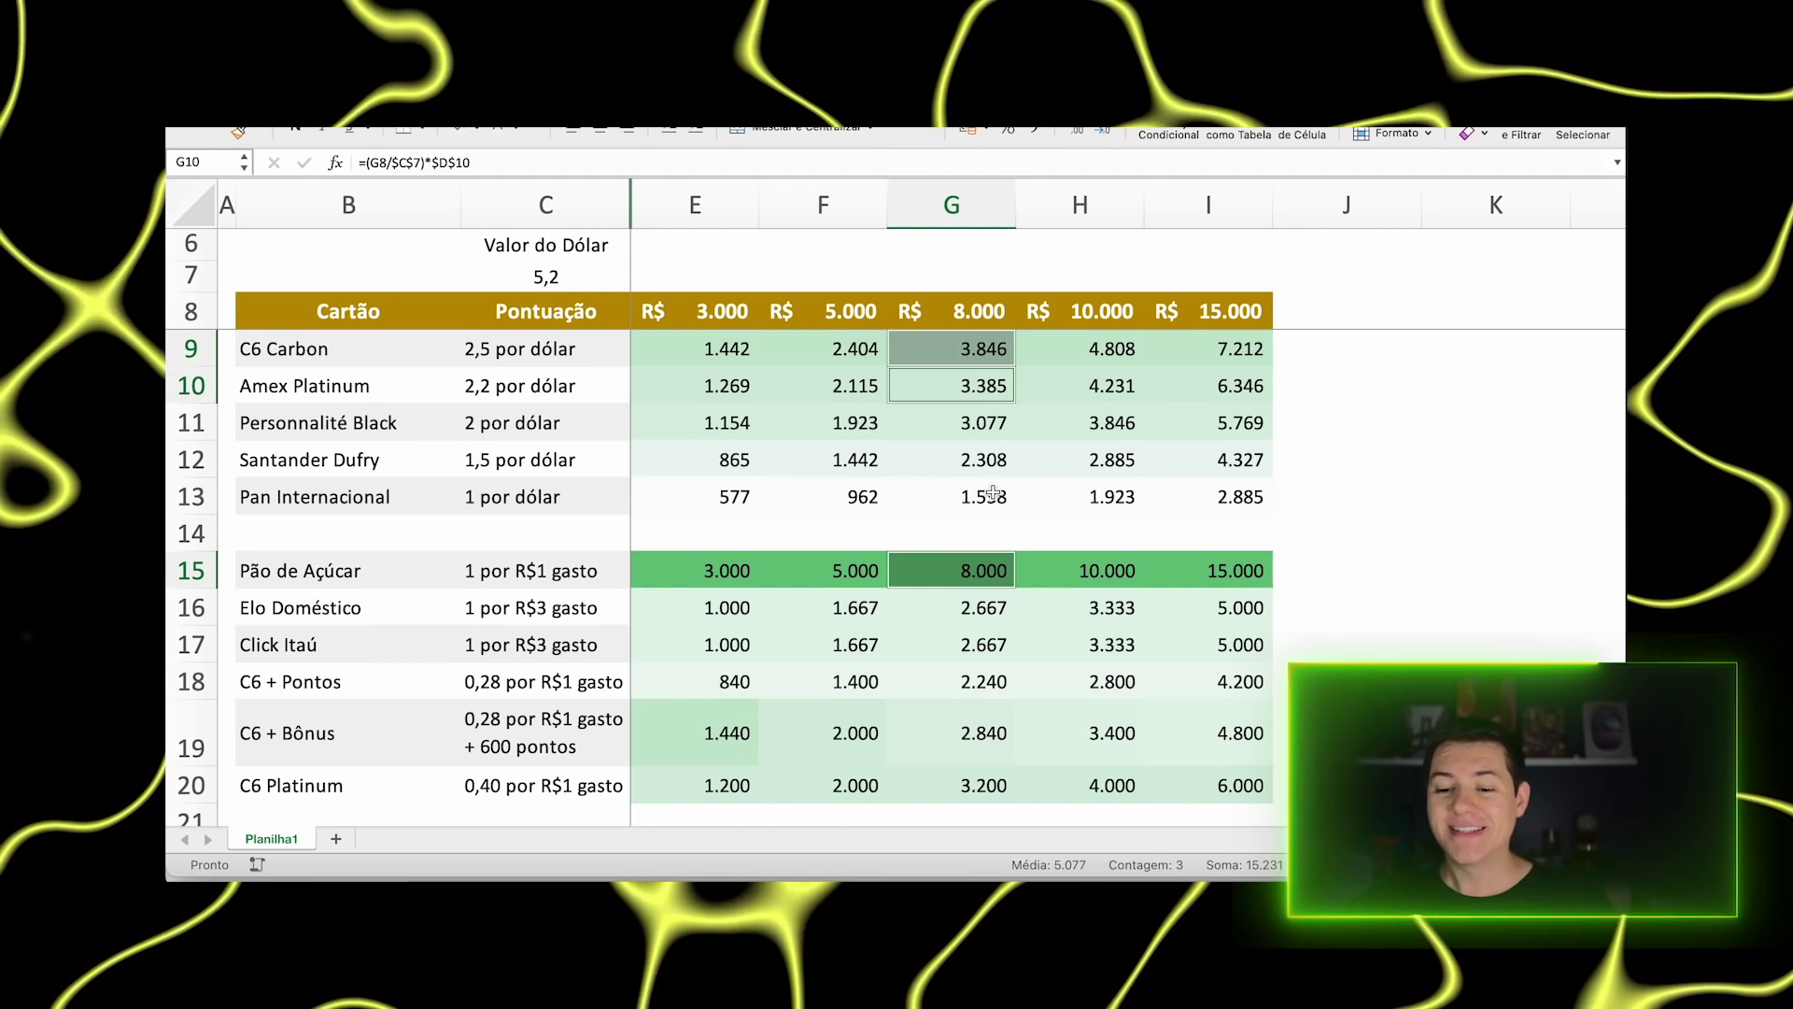
left_click(987, 785, "super")
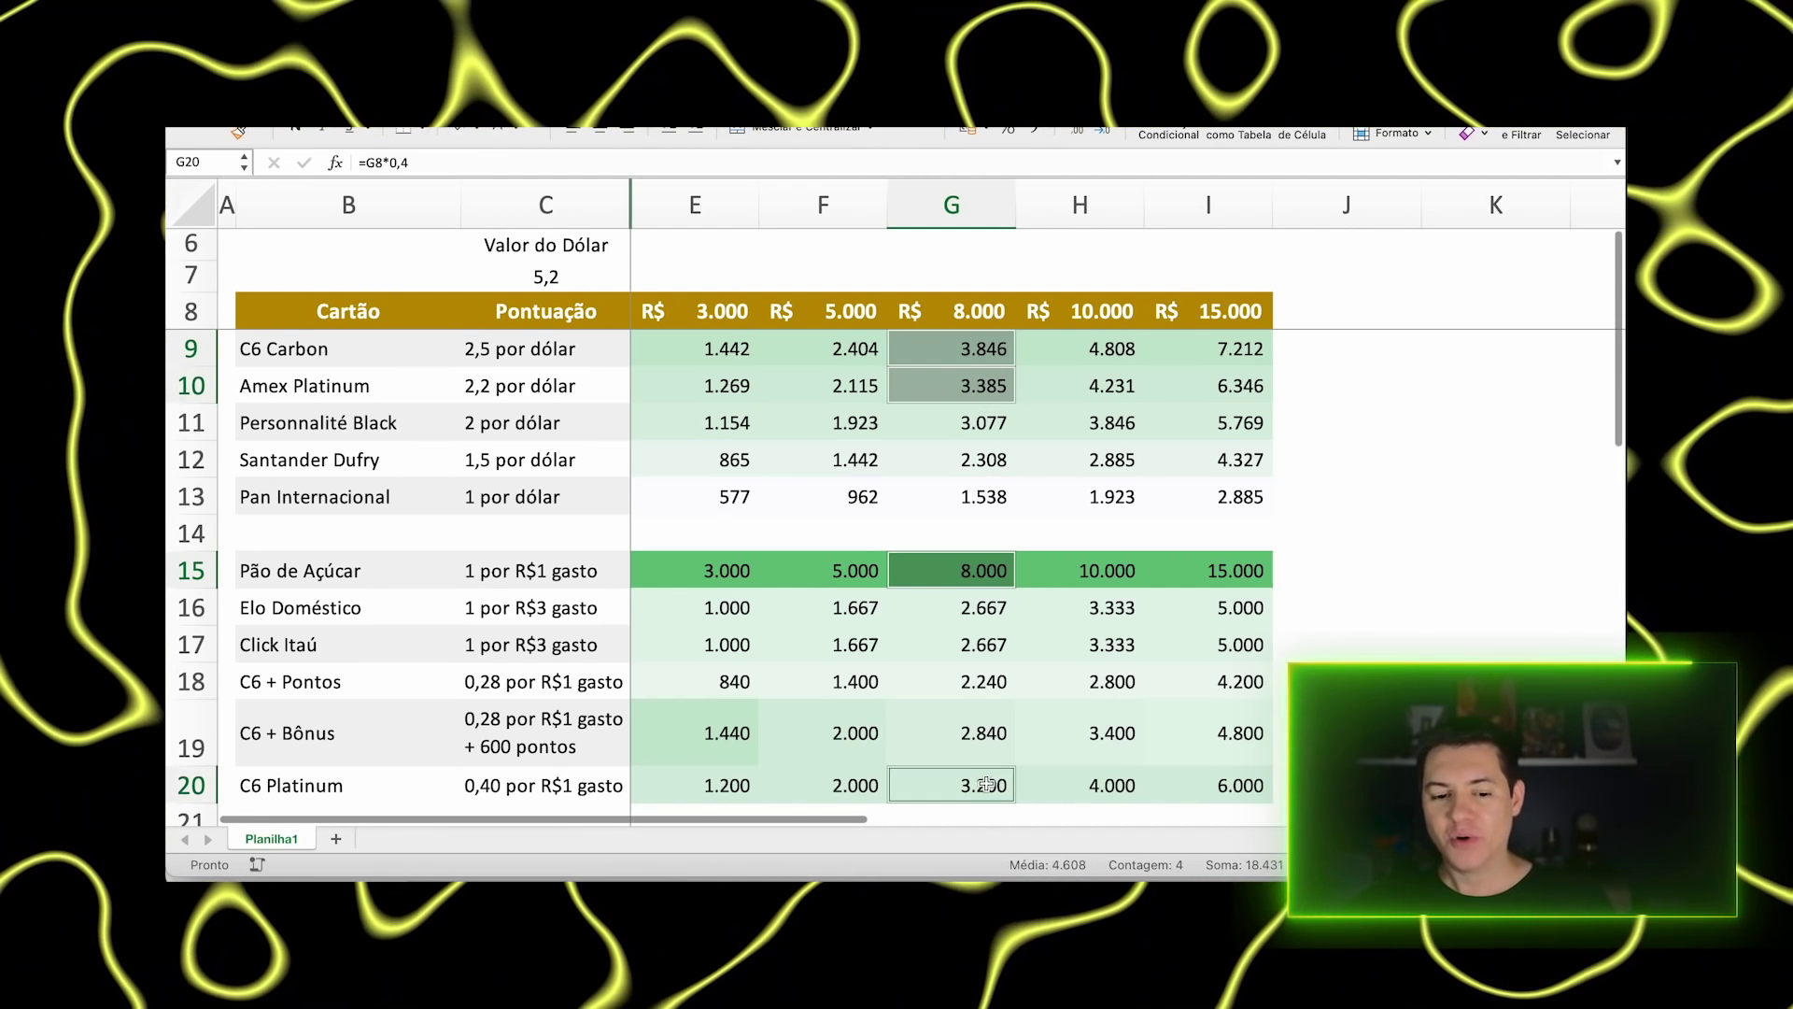